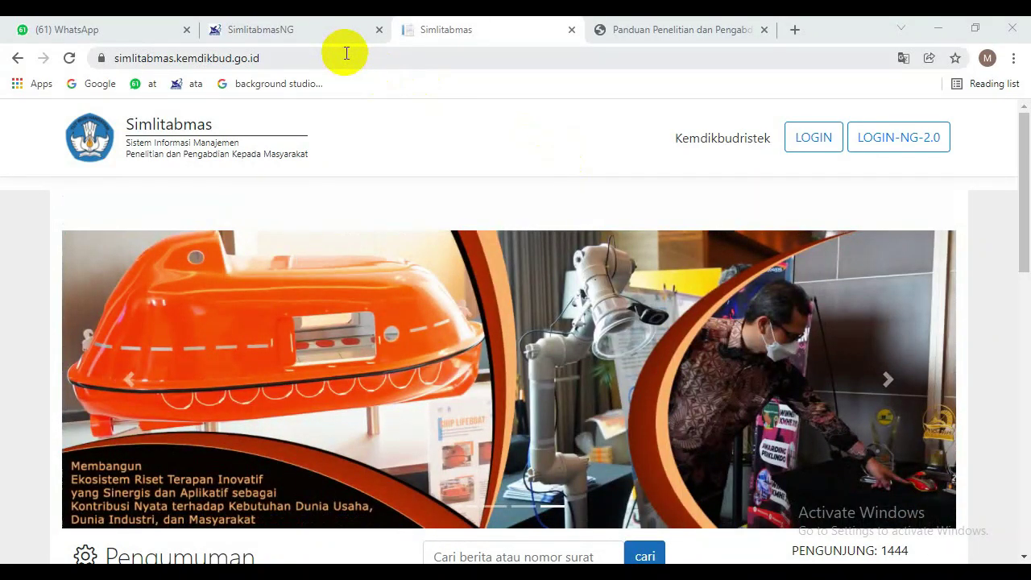
# Open simlitabmas.ristekbrin.go.id in a new tab, which returns a 500 server error.
pyautogui.click(346, 53)
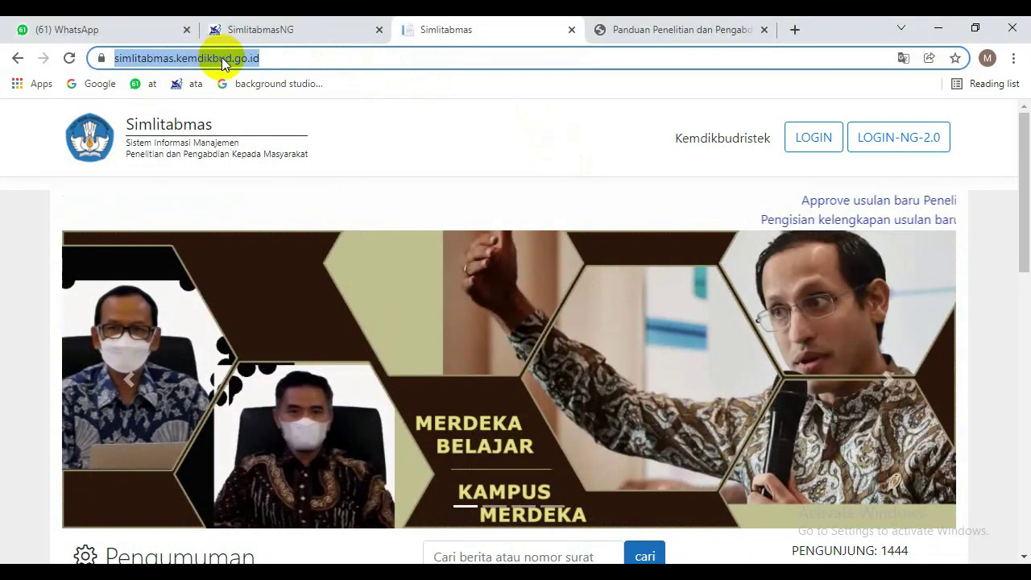
pyautogui.click(277, 58)
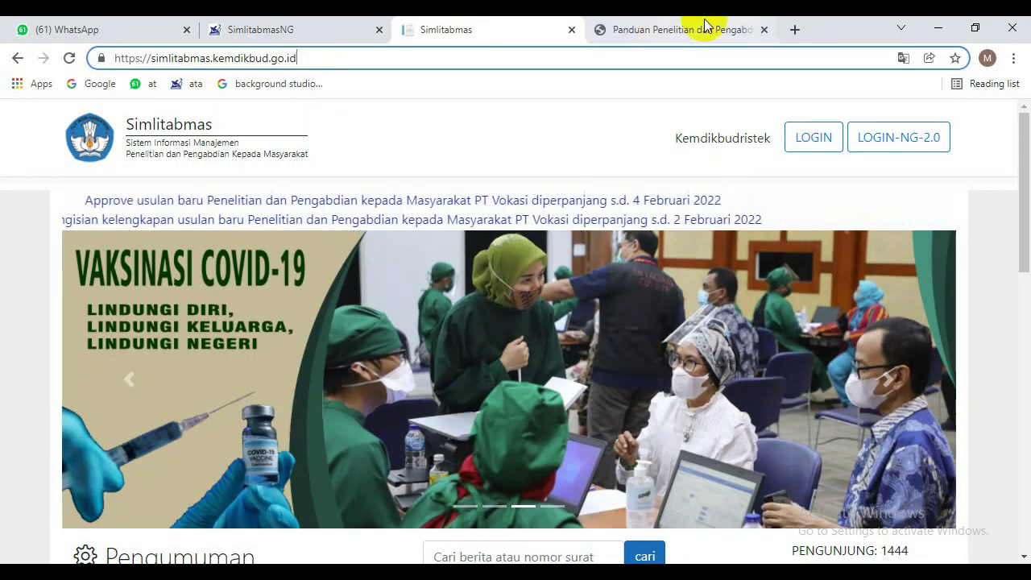
pyautogui.click(795, 29)
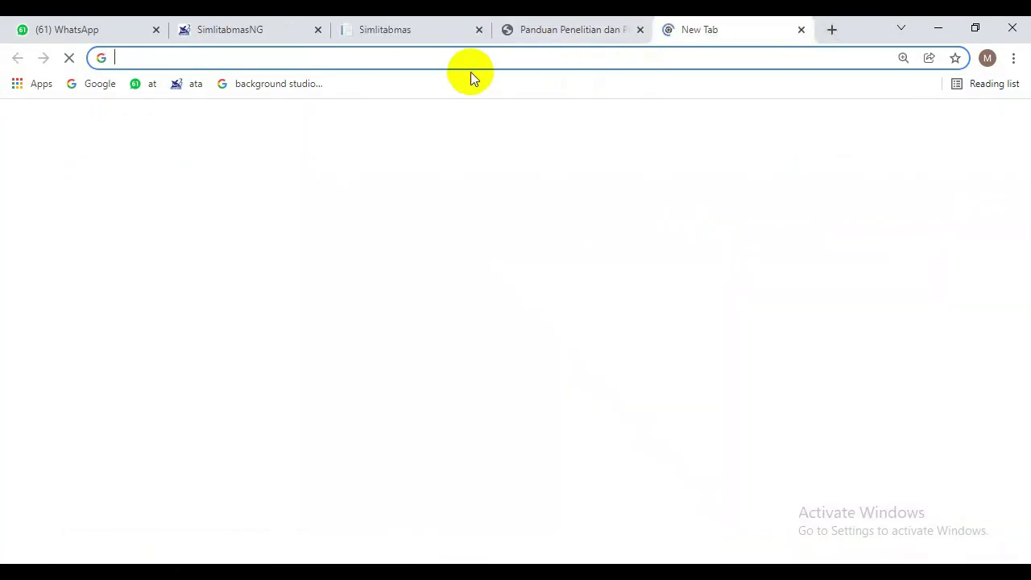
pyautogui.write('sim')
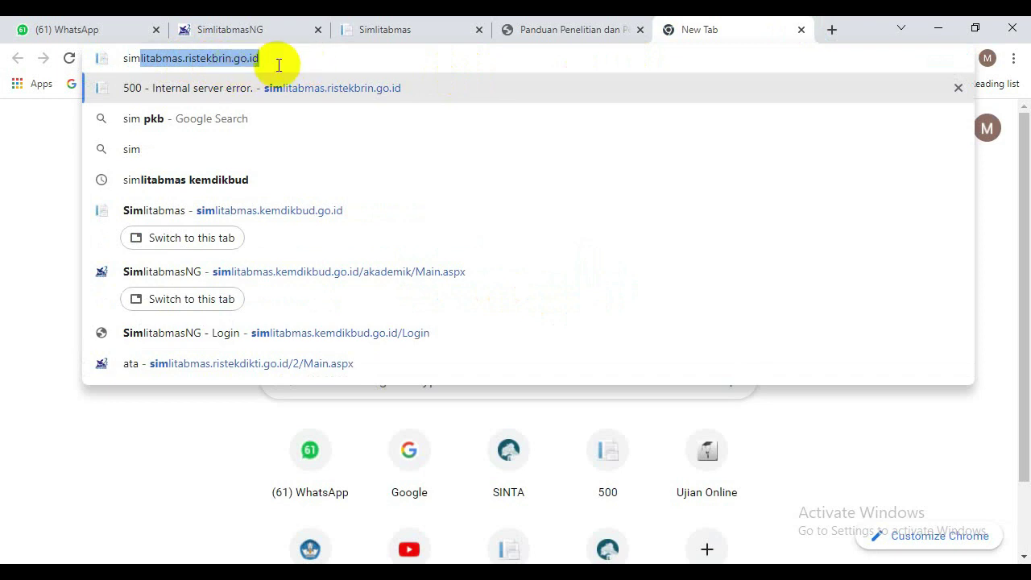
pyautogui.press('Return')
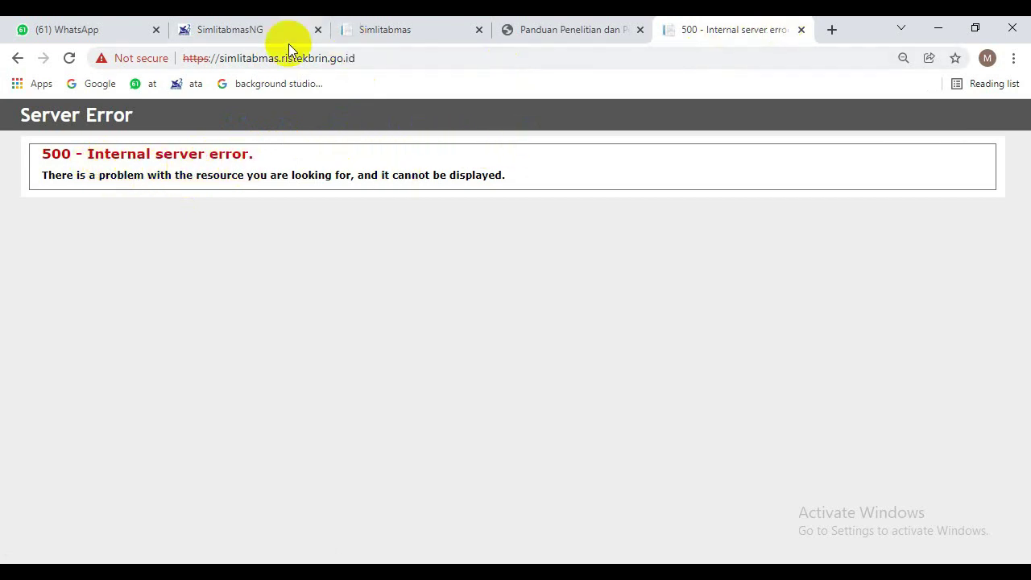
# Compare it with the Simlitabmas homepage, then close the ristekbrin.go.id error tab.
pyautogui.click(395, 26)
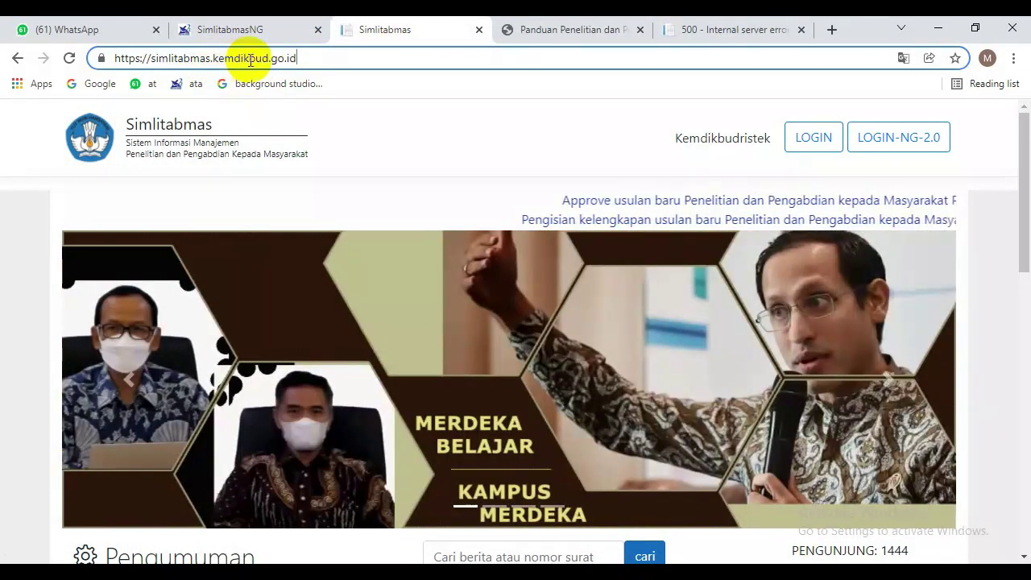
pyautogui.click(731, 29)
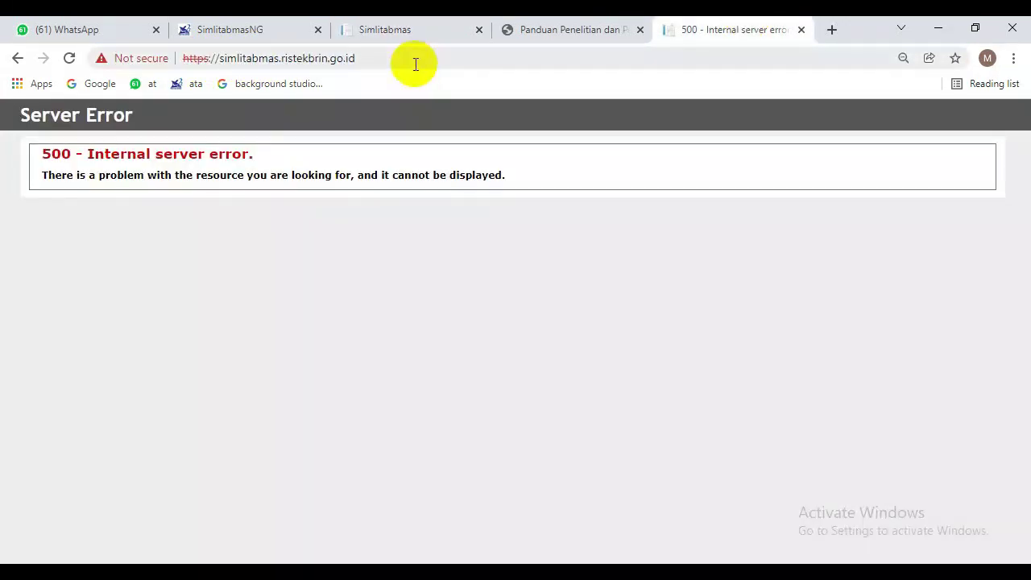
pyautogui.click(799, 33)
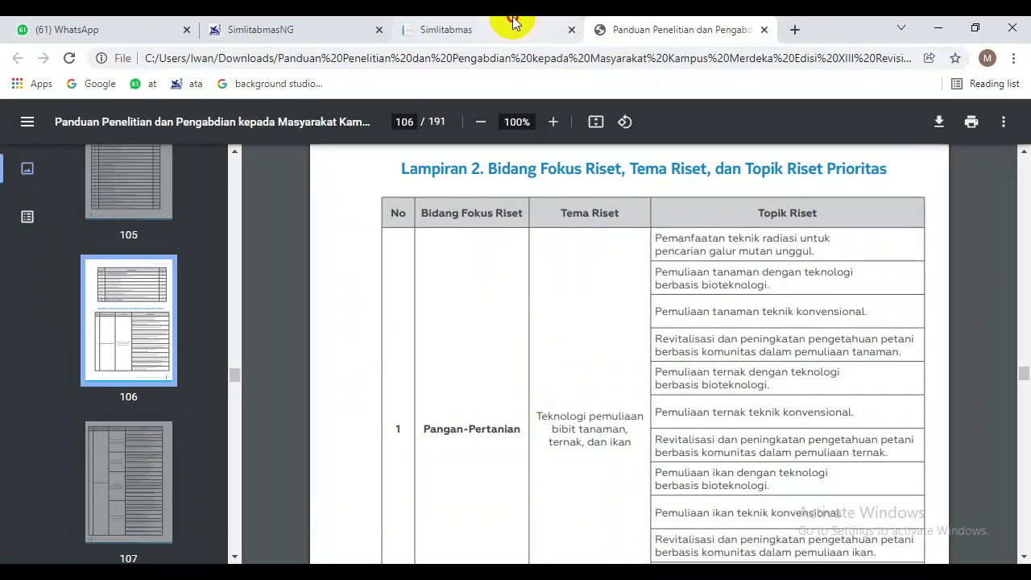
# Leave page 106 of the Panduan PDF for the Simlitabmas homepage tab.
pyautogui.click(509, 27)
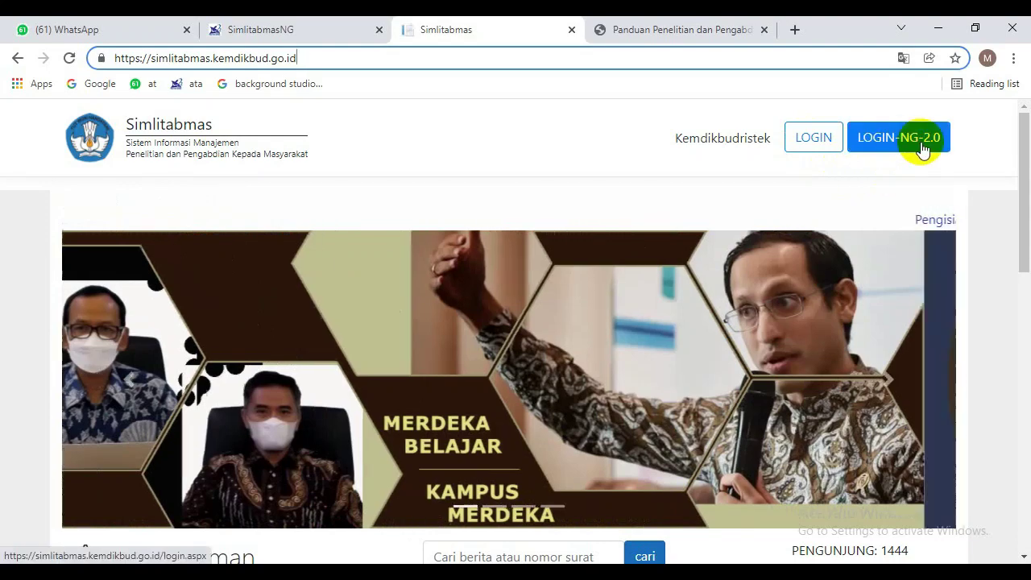
# Log in to LOGIN-NG-2.0 with the saved credentials, answering 11 to the 8 + 3 check.
pyautogui.click(921, 145)
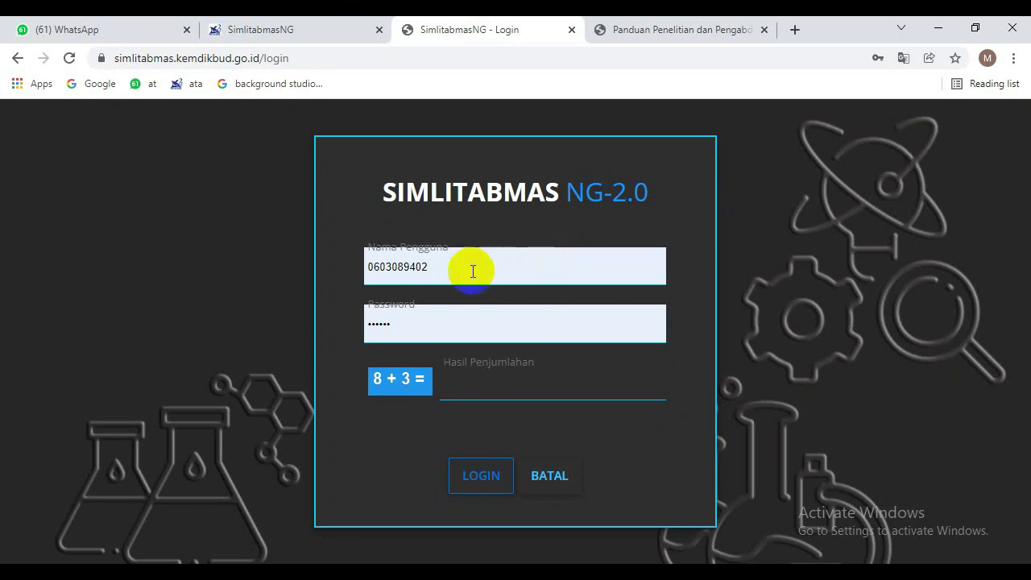
pyautogui.click(499, 395)
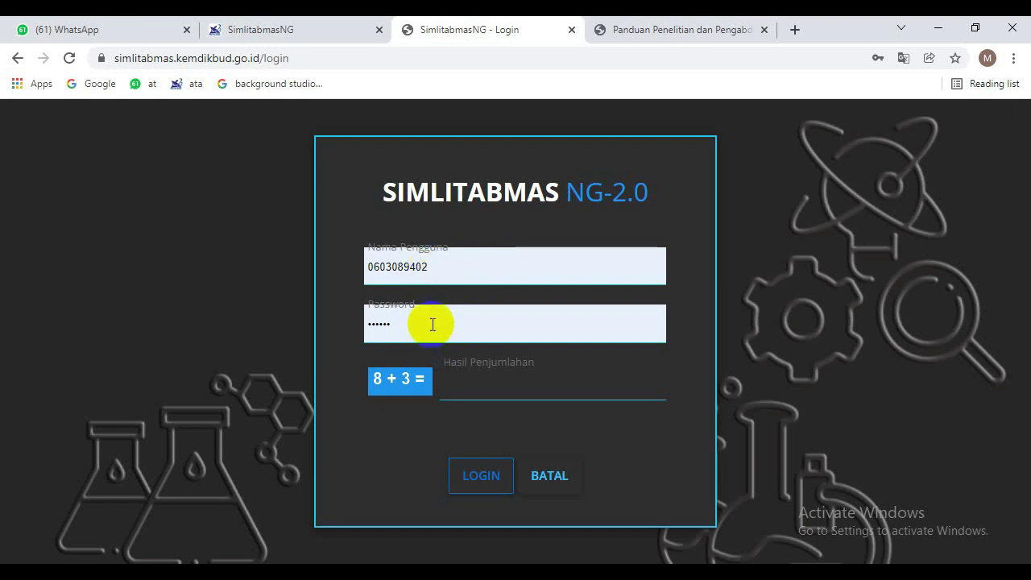
pyautogui.click(461, 382)
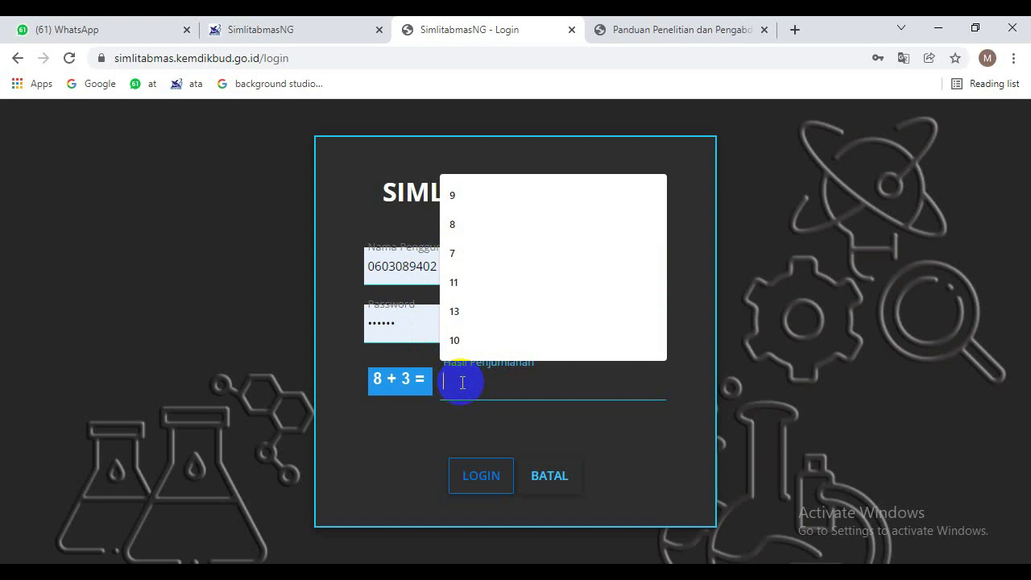
pyautogui.write('11')
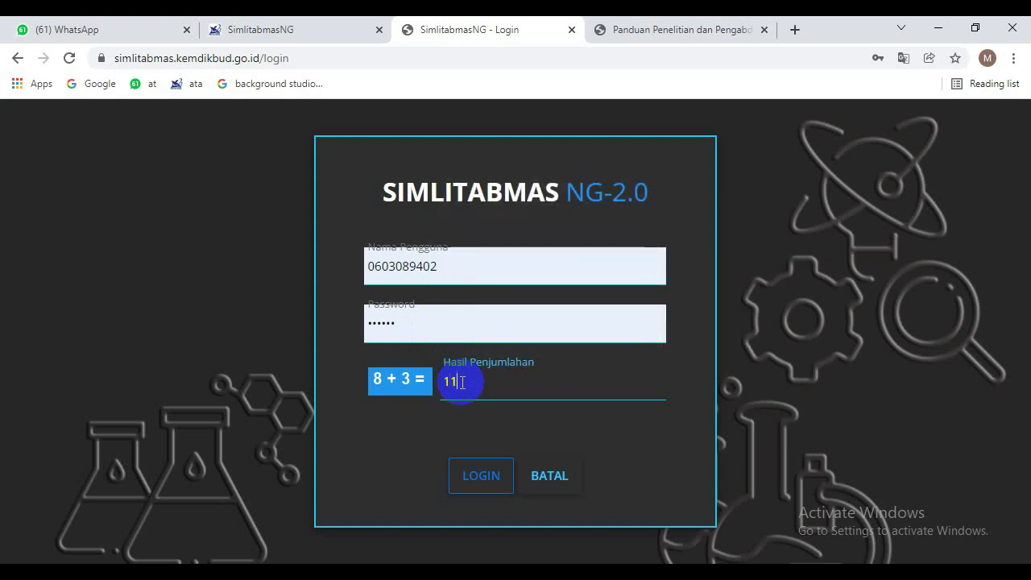
pyautogui.click(479, 476)
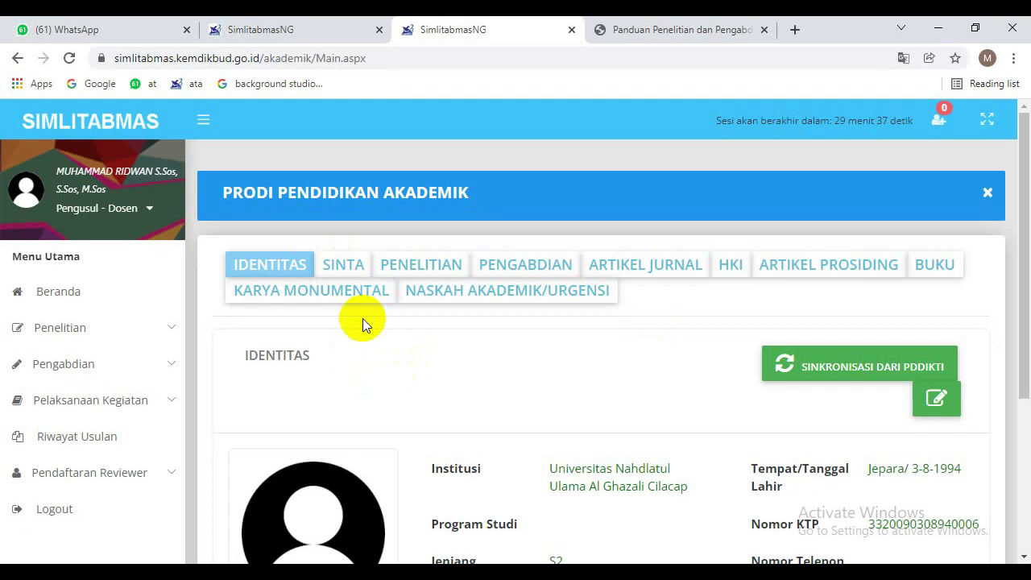
# Show the SINTA section (score 0.05, Scopus, Google Scholar) and expand the Penelitian sidebar menu.
pyautogui.click(337, 275)
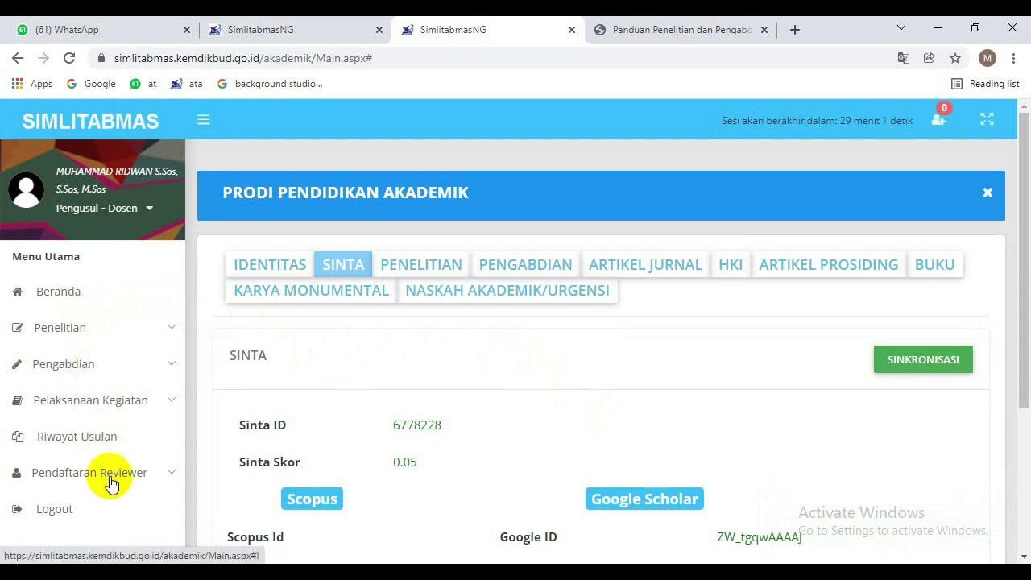
pyautogui.click(81, 330)
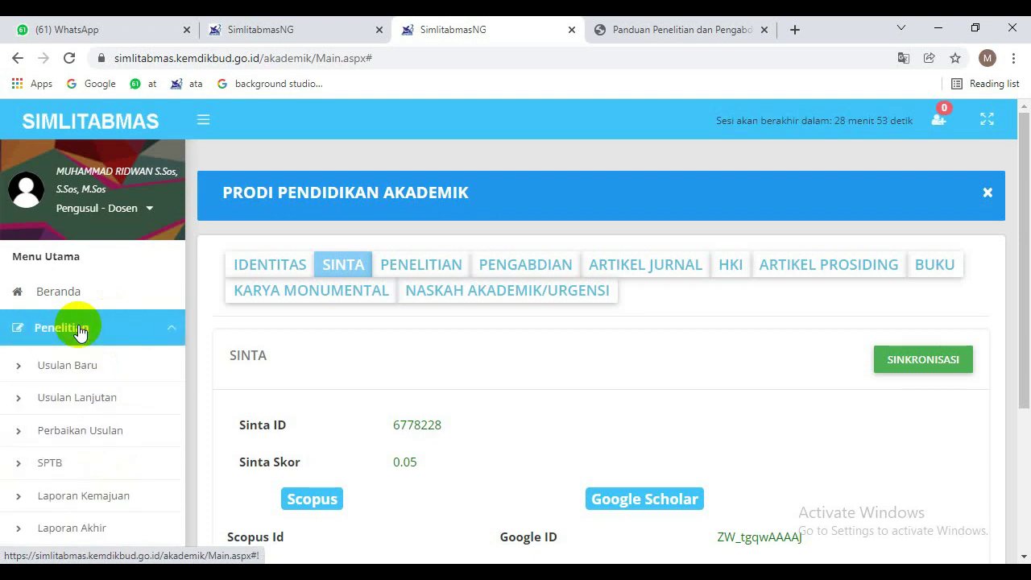
pyautogui.click(80, 330)
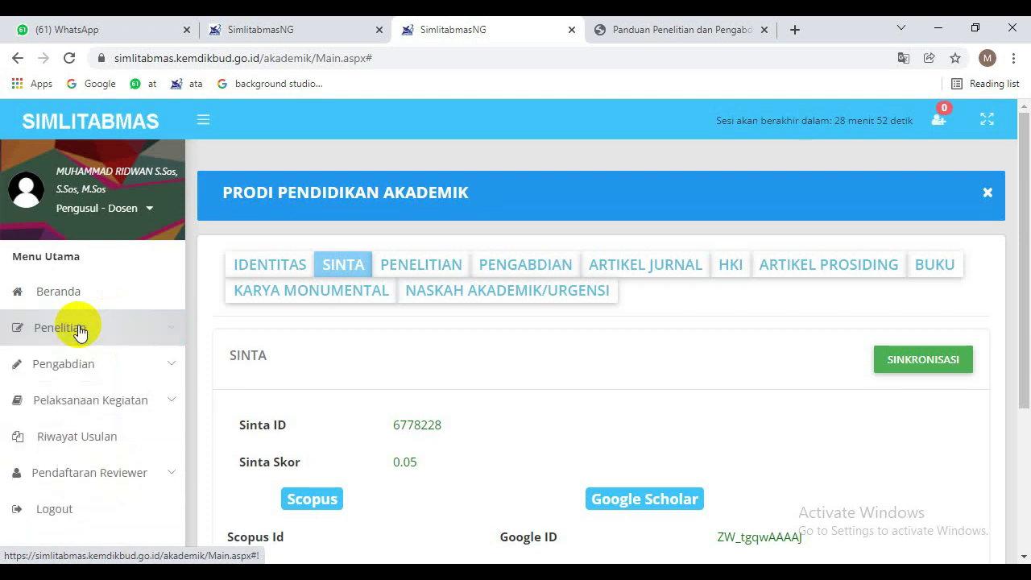
pyautogui.click(75, 366)
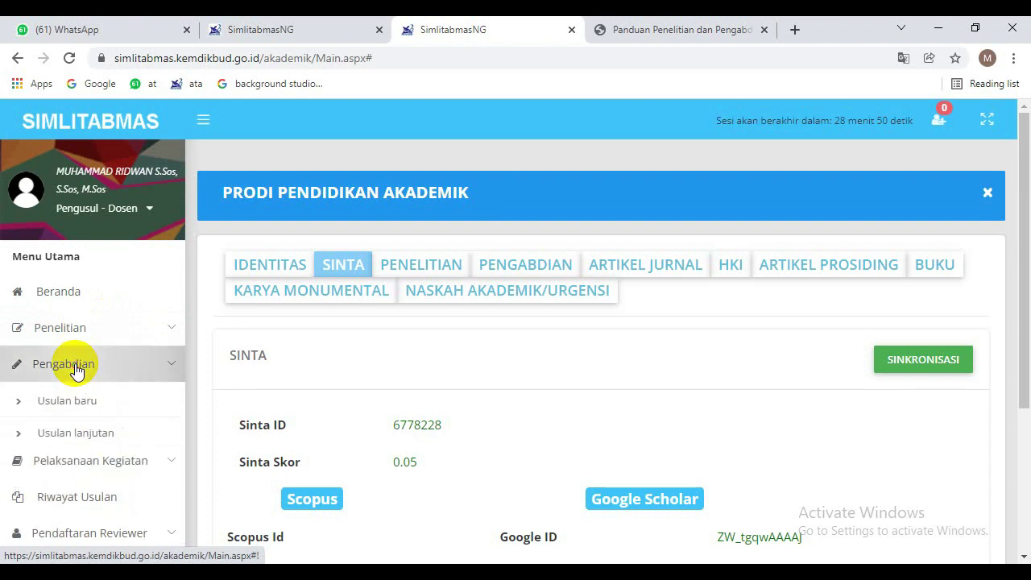
pyautogui.click(75, 370)
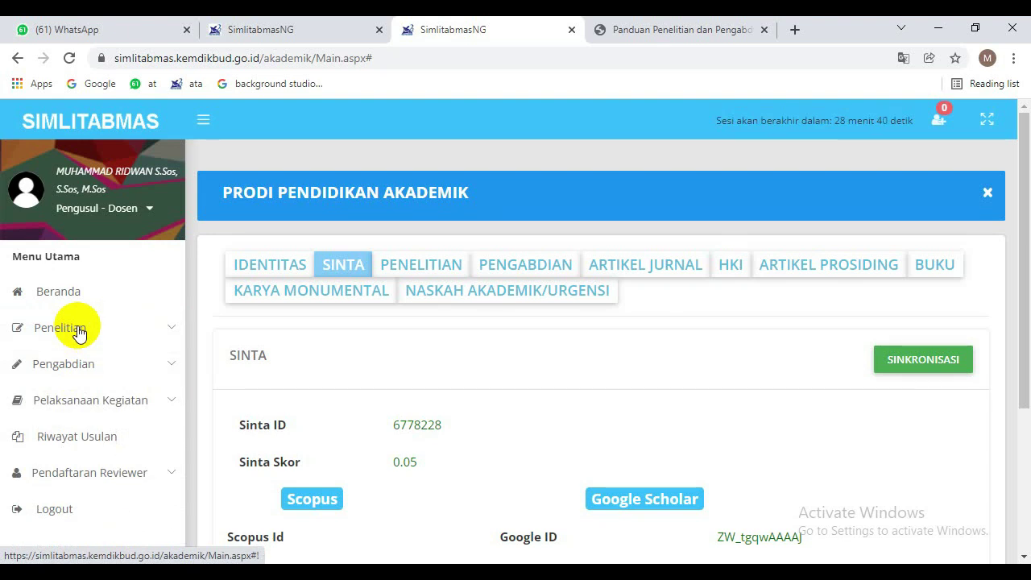
pyautogui.click(78, 332)
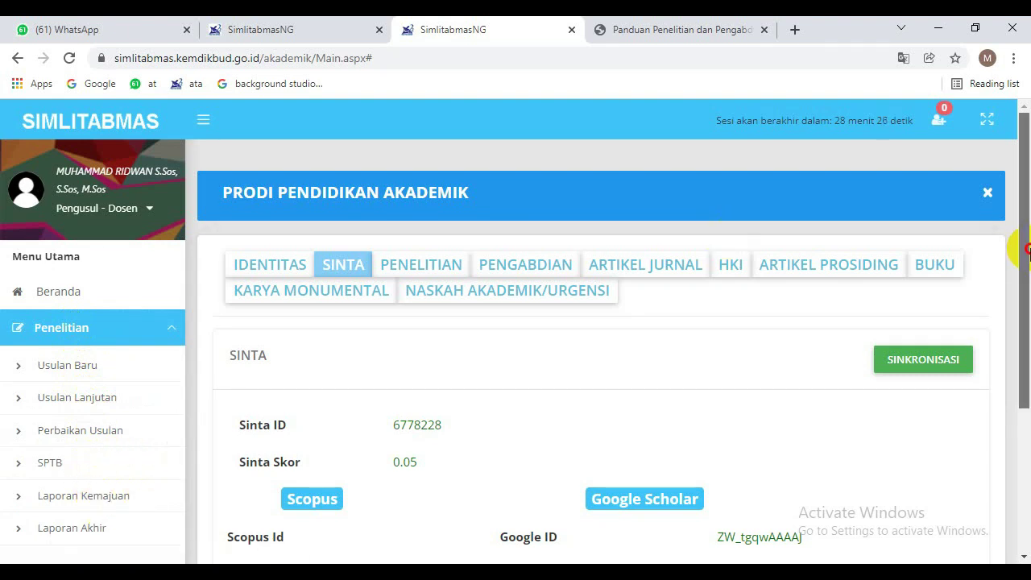
pyautogui.scroll(-1, 1027, 280)
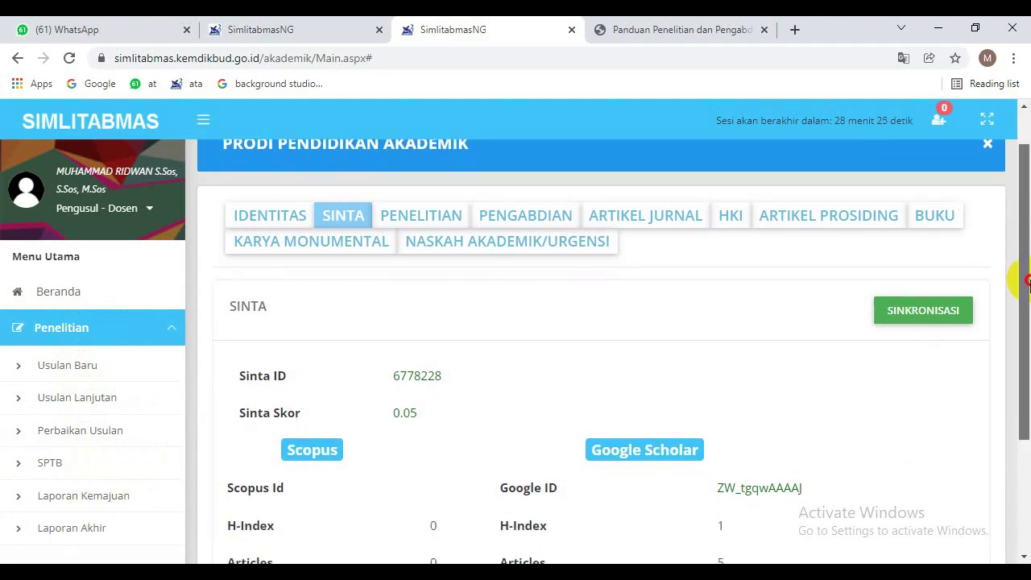
pyautogui.click(182, 315)
pyautogui.moveTo(182, 318); pyautogui.dragTo(186, 410)
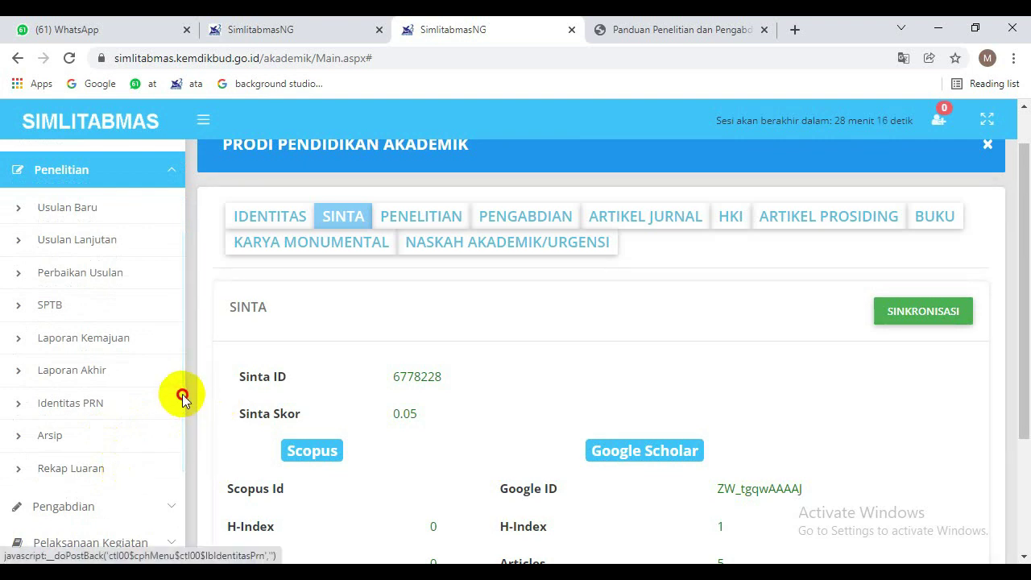
pyautogui.moveTo(182, 397); pyautogui.dragTo(184, 390)
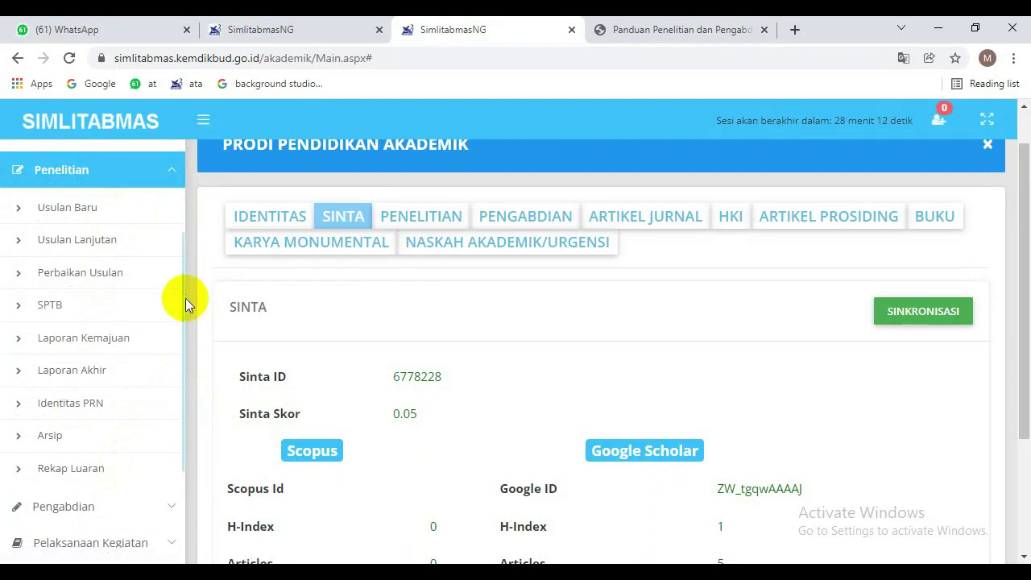
pyautogui.moveTo(184, 297); pyautogui.dragTo(185, 247)
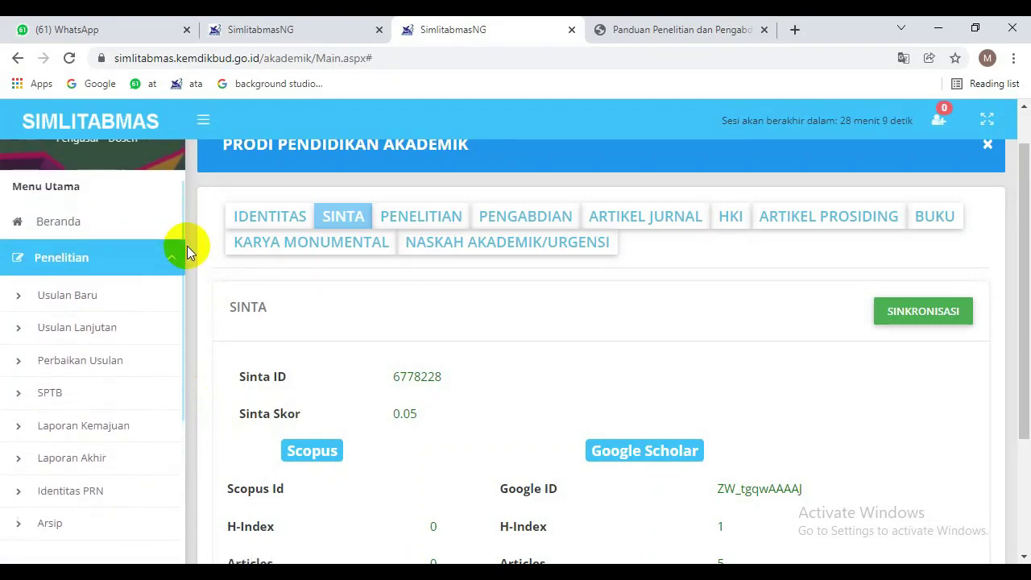
# Open Penelitian > Usulan Baru and check the three requirements and the 2022 Tahun Usulan and Pelaksanaan.
pyautogui.click(88, 304)
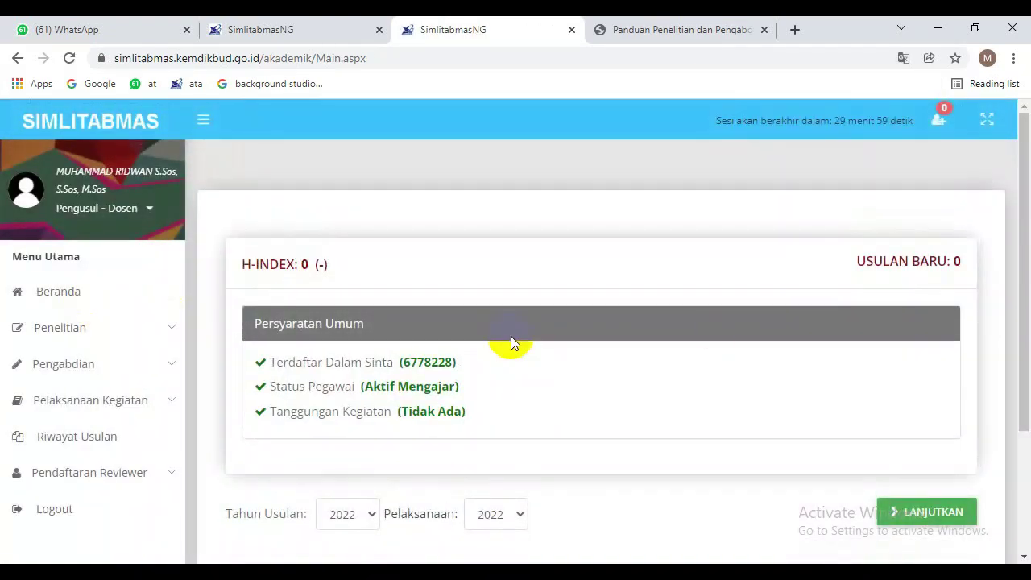
pyautogui.scroll(-1, 1024, 316)
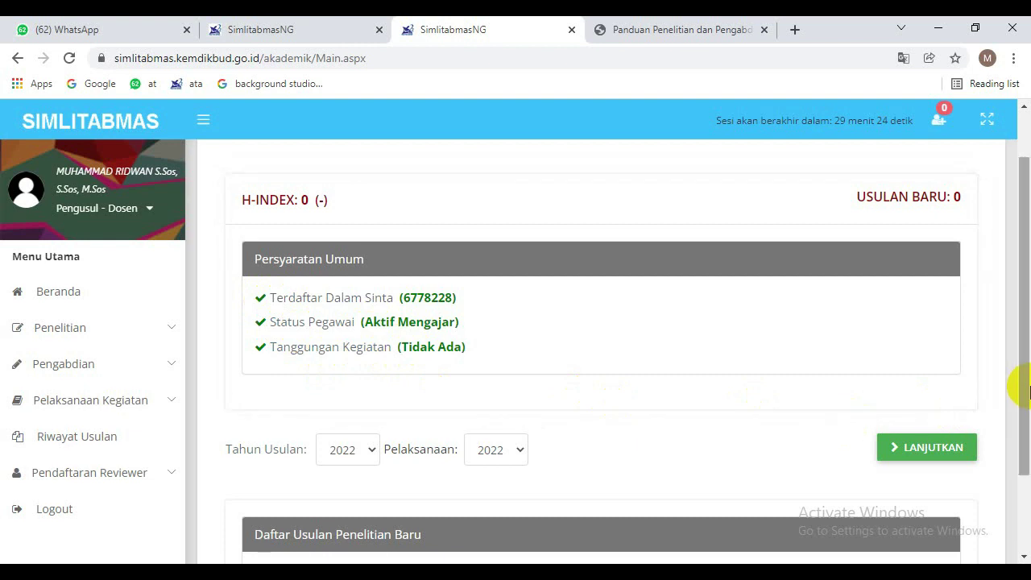
pyautogui.moveTo(1028, 392); pyautogui.dragTo(1024, 460)
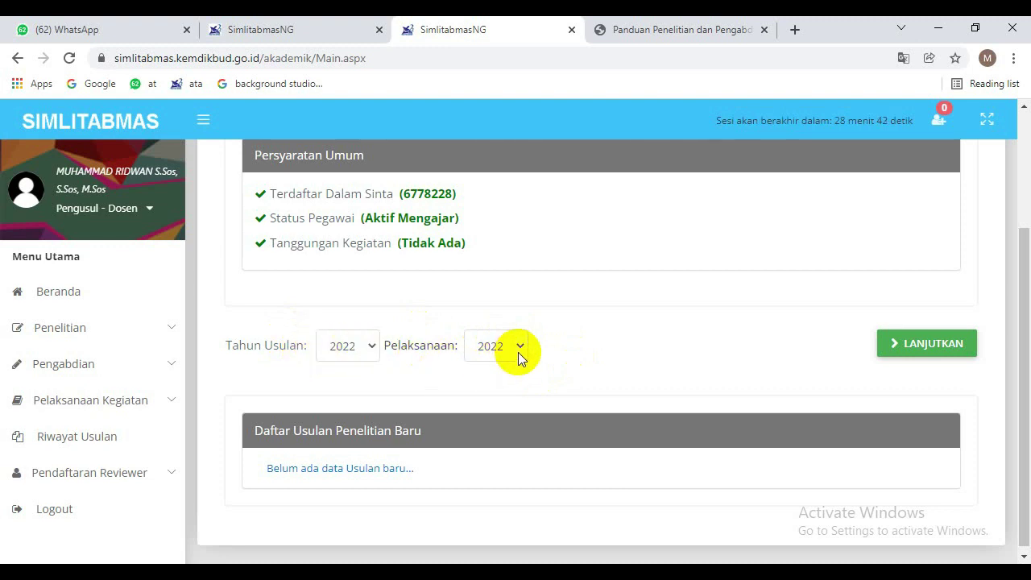
# Continue with LANJUTKAN and scroll through Identitas Pengusul, the 16 schemes and Rekam Jejak.
pyautogui.click(918, 344)
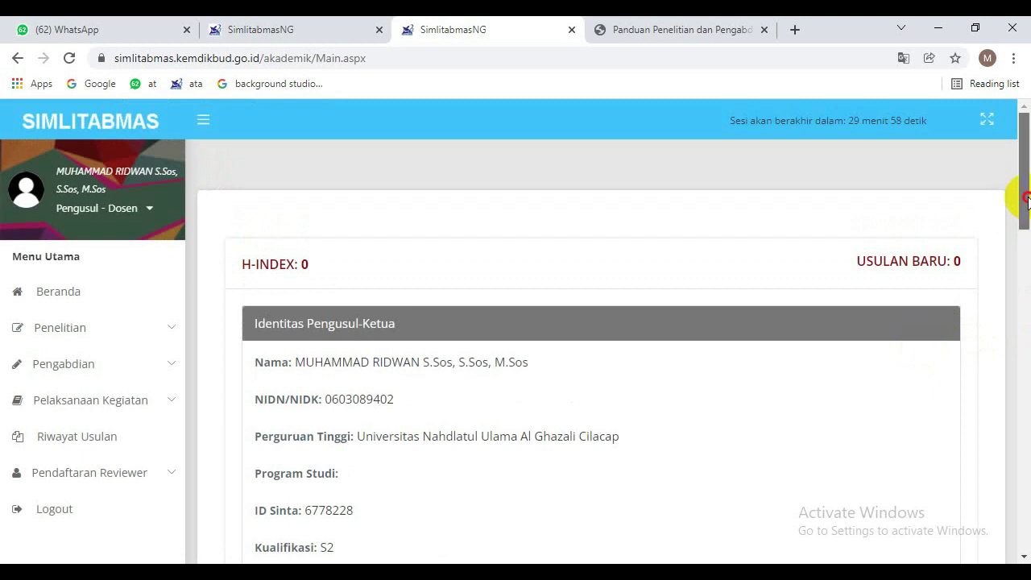
pyautogui.moveTo(1023, 203); pyautogui.dragTo(1015, 235)
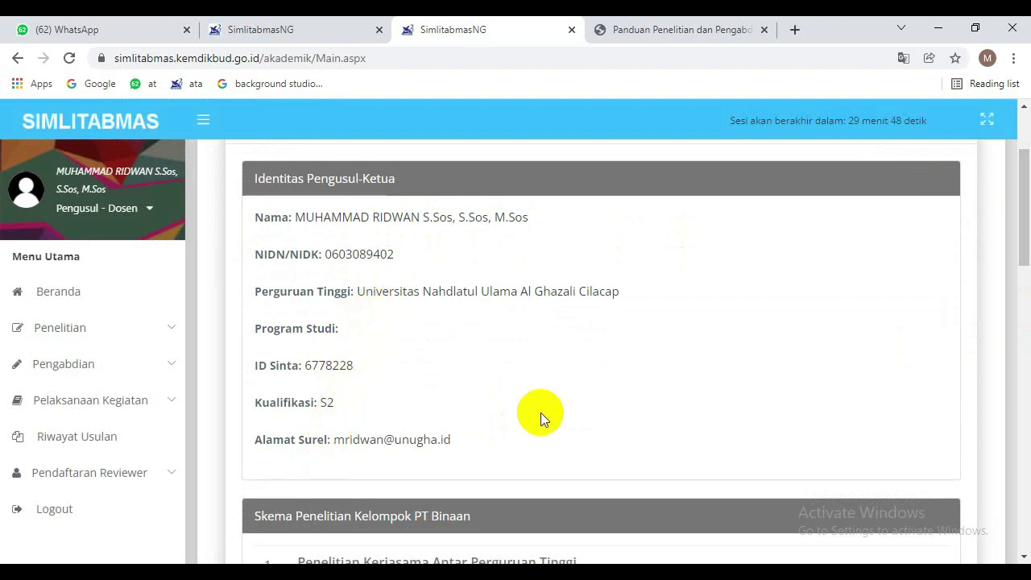
pyautogui.moveTo(1022, 233); pyautogui.dragTo(1025, 324)
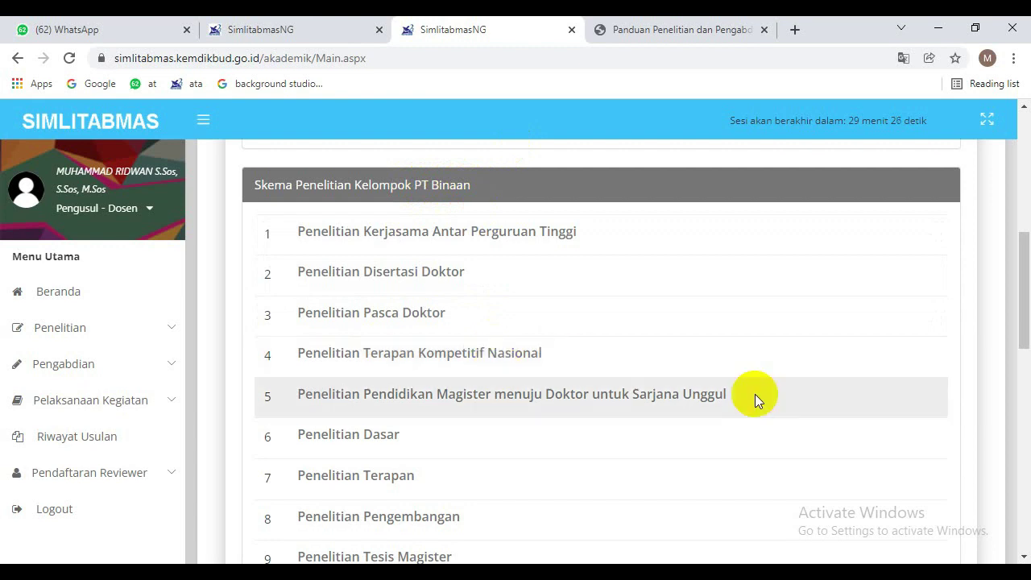
pyautogui.moveTo(1019, 253); pyautogui.dragTo(1026, 308)
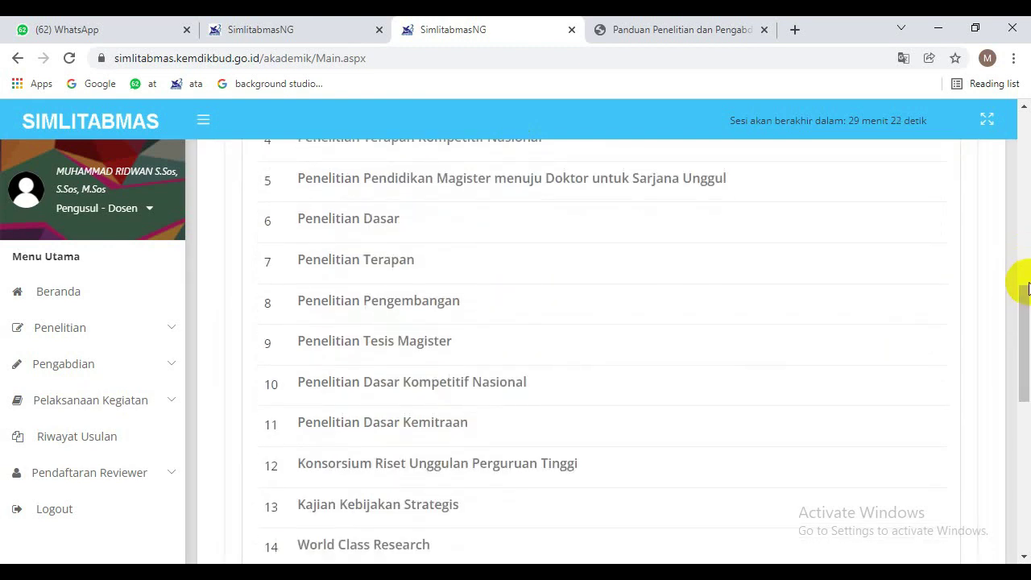
pyautogui.moveTo(1026, 330); pyautogui.dragTo(1025, 392)
pyautogui.moveTo(1022, 412); pyautogui.dragTo(1019, 451)
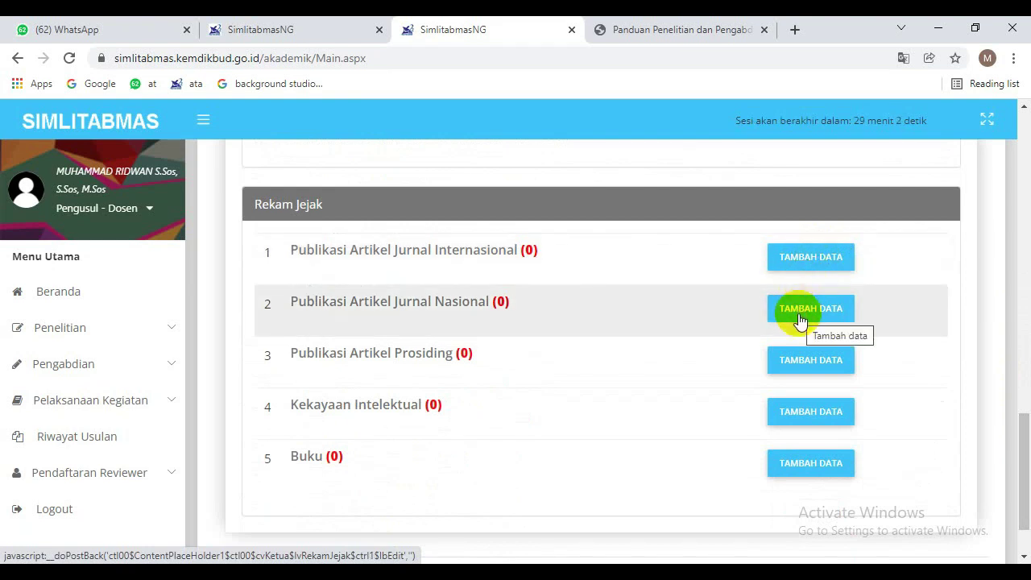
# Open the Publikasi Artikel Jurnal Nasional form and browse Jenis Publikasi and Peran Penulis without choosing.
pyautogui.click(800, 320)
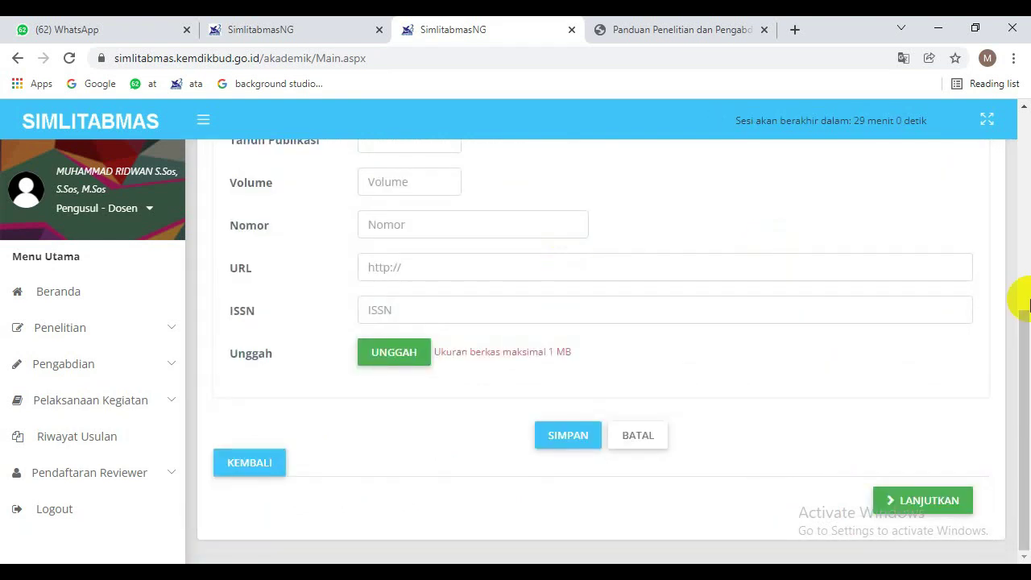
pyautogui.moveTo(1019, 326); pyautogui.dragTo(1017, 201)
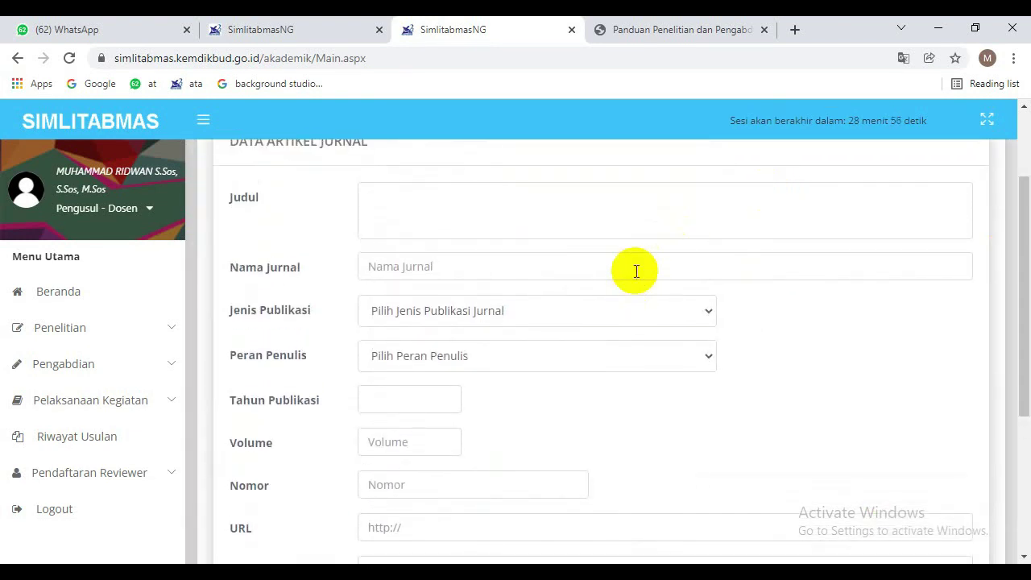
pyautogui.click(639, 311)
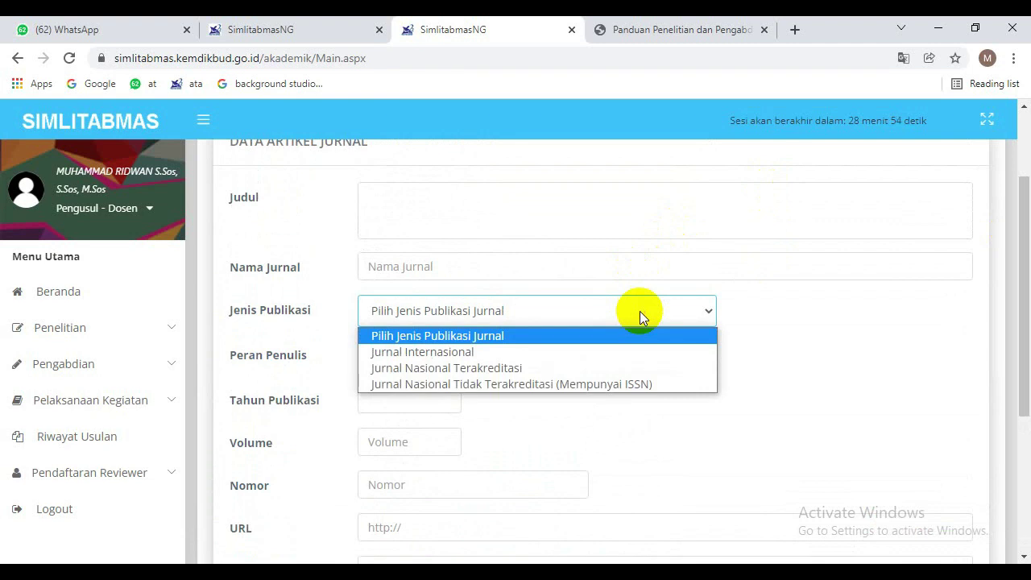
pyautogui.click(639, 311)
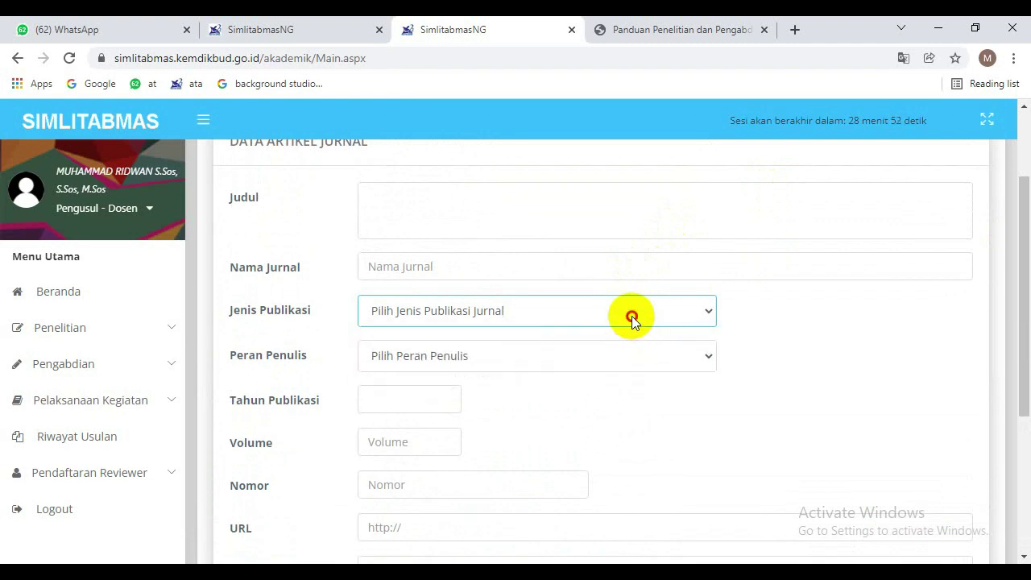
pyautogui.click(632, 315)
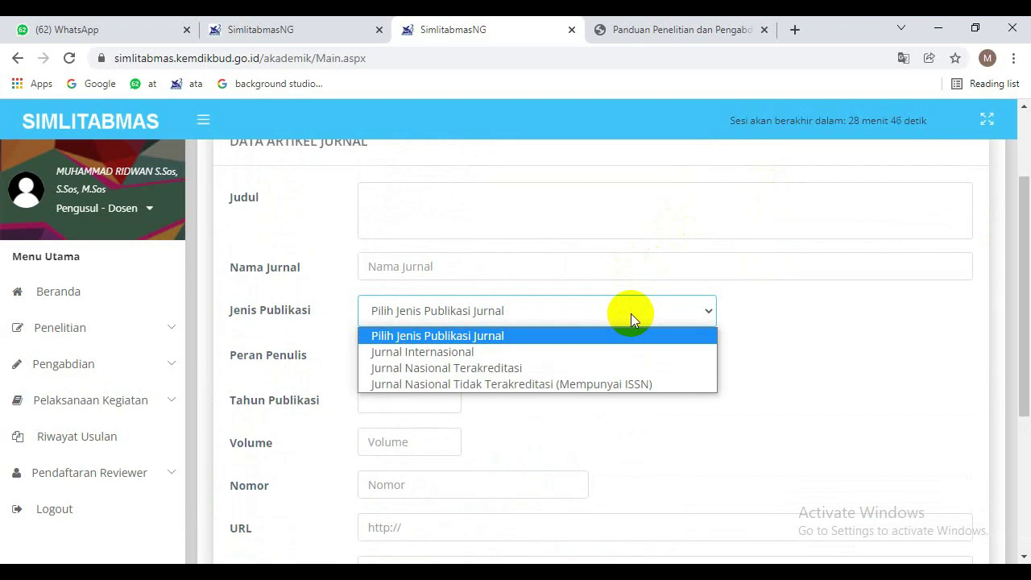
pyautogui.click(890, 336)
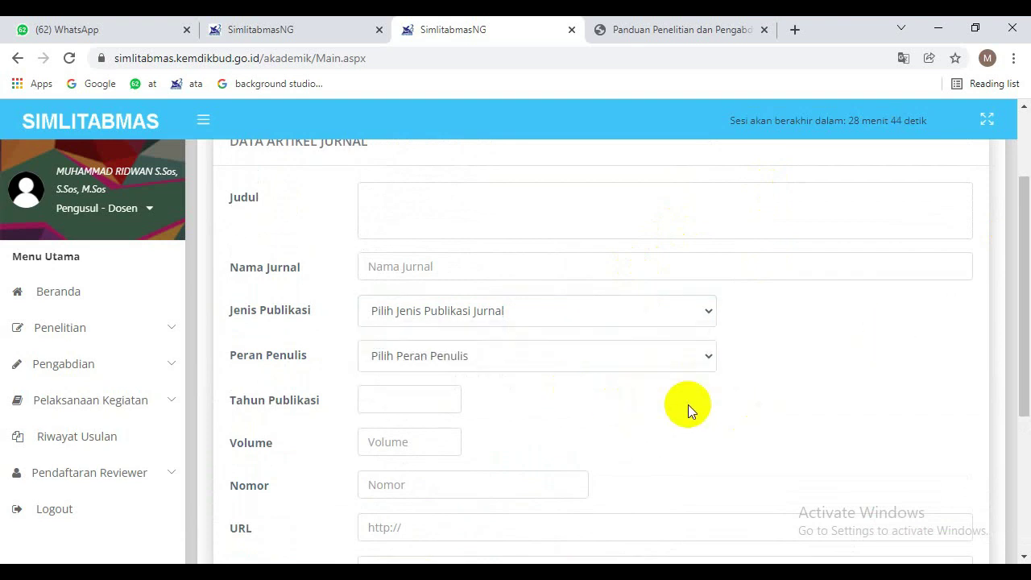
pyautogui.click(681, 366)
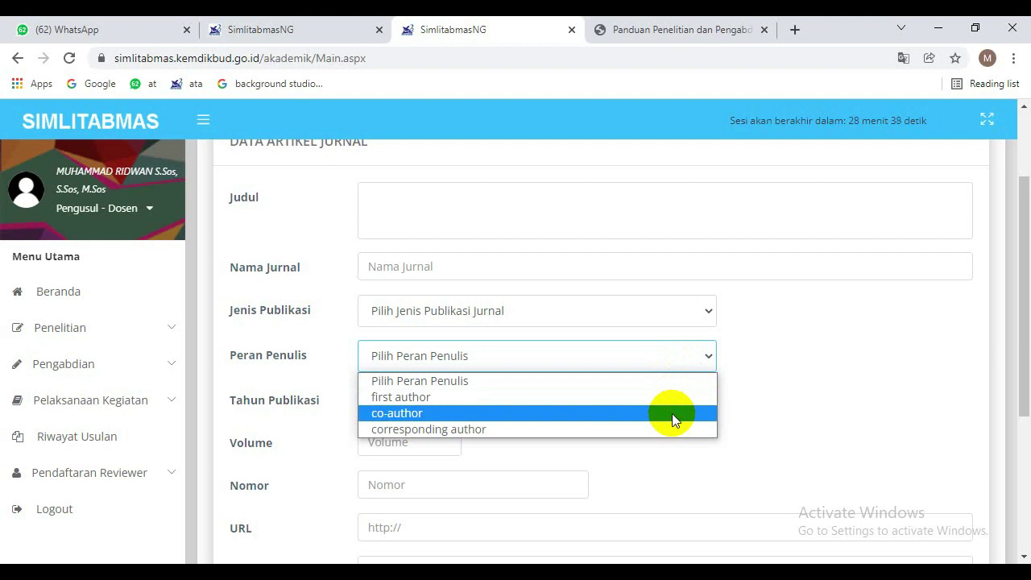
pyautogui.click(823, 463)
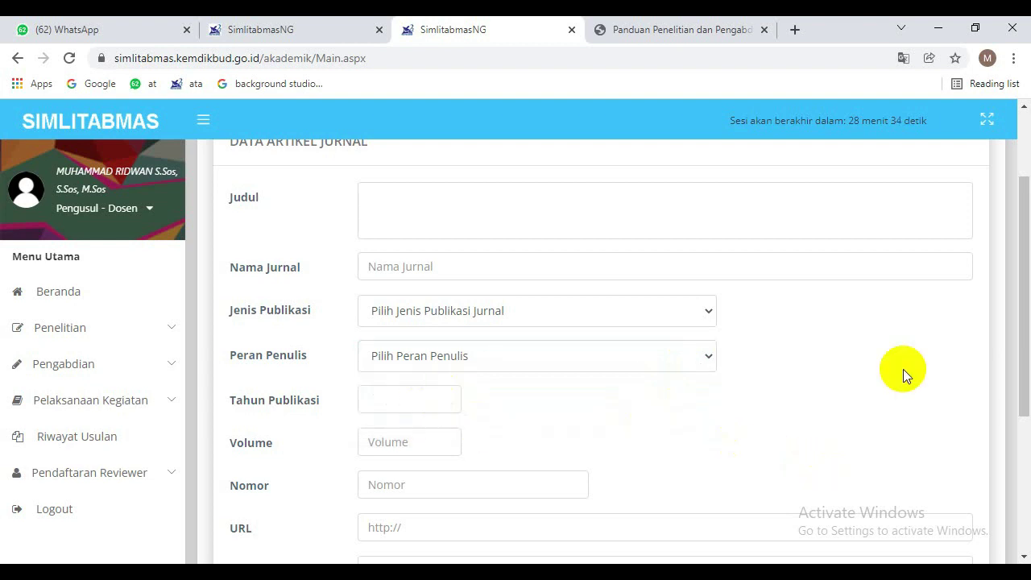
pyautogui.moveTo(1023, 322); pyautogui.dragTo(1027, 391)
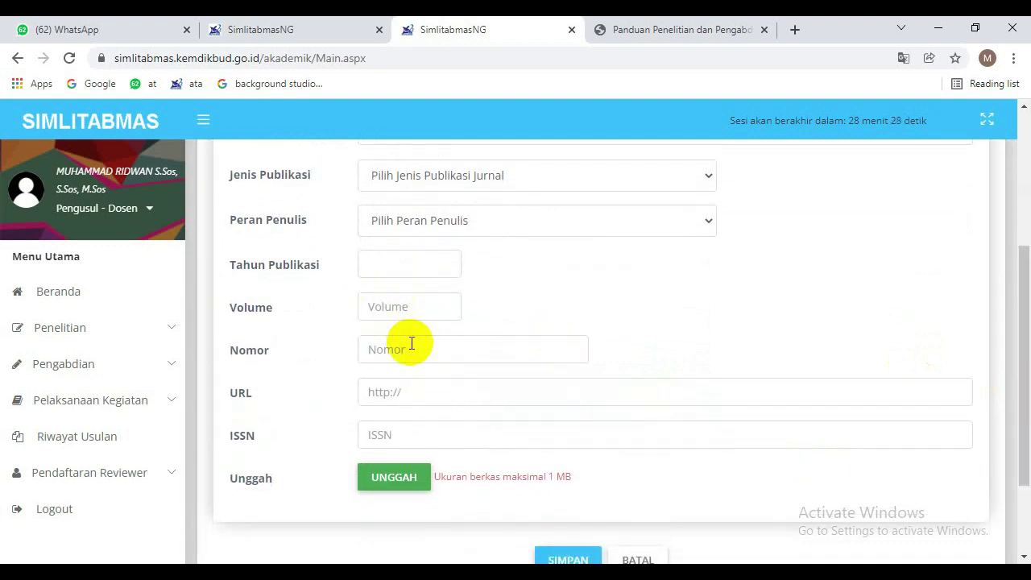
pyautogui.click(435, 392)
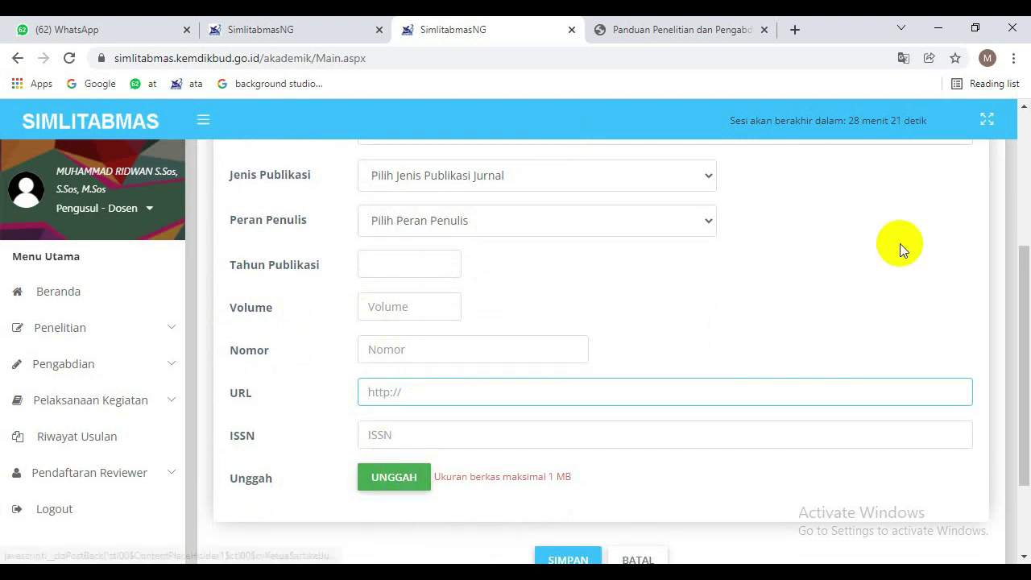
pyautogui.scroll(4, 899, 243)
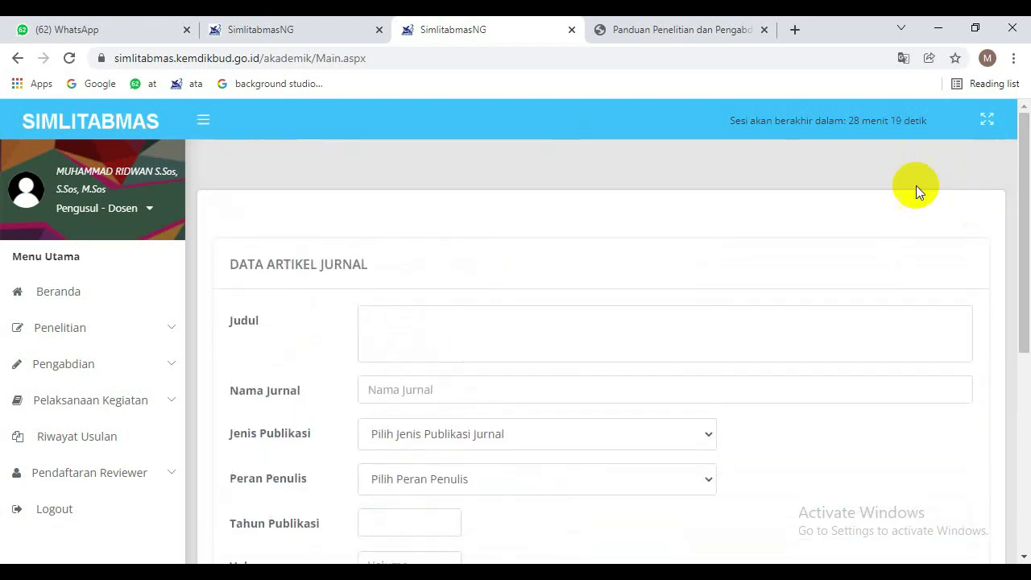
# Go back from the article form and continue via LANJUTKAN to the Identitas Usulan Penelitian step.
pyautogui.click(18, 58)
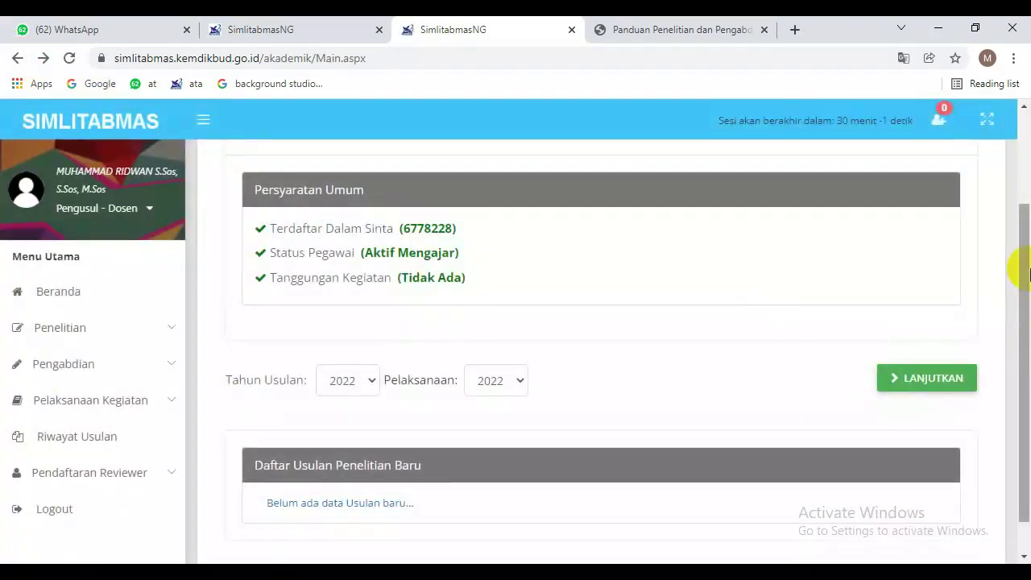
pyautogui.moveTo(1021, 270); pyautogui.dragTo(1028, 371)
pyautogui.click(940, 340)
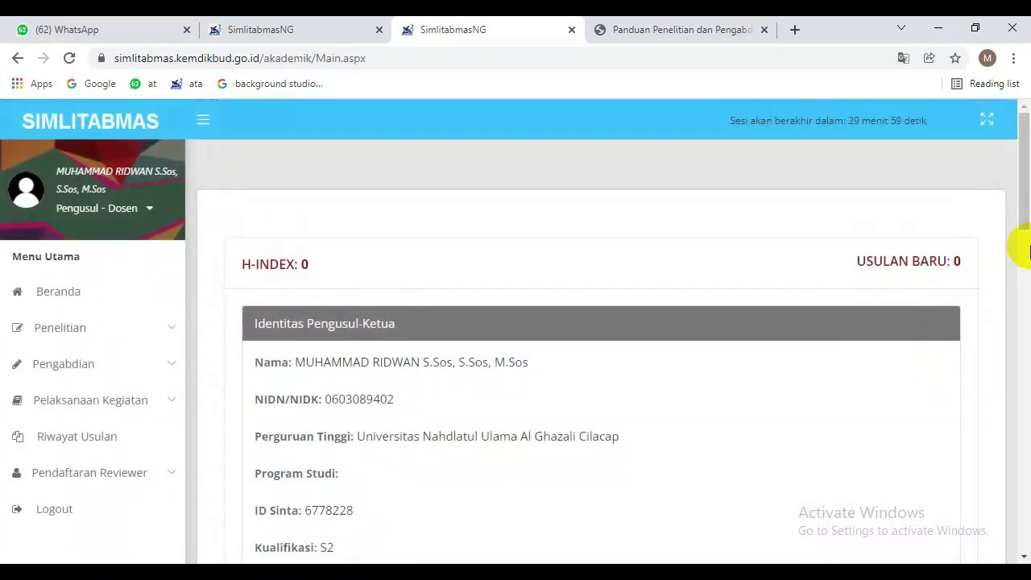
pyautogui.moveTo(1026, 130); pyautogui.dragTo(1028, 493)
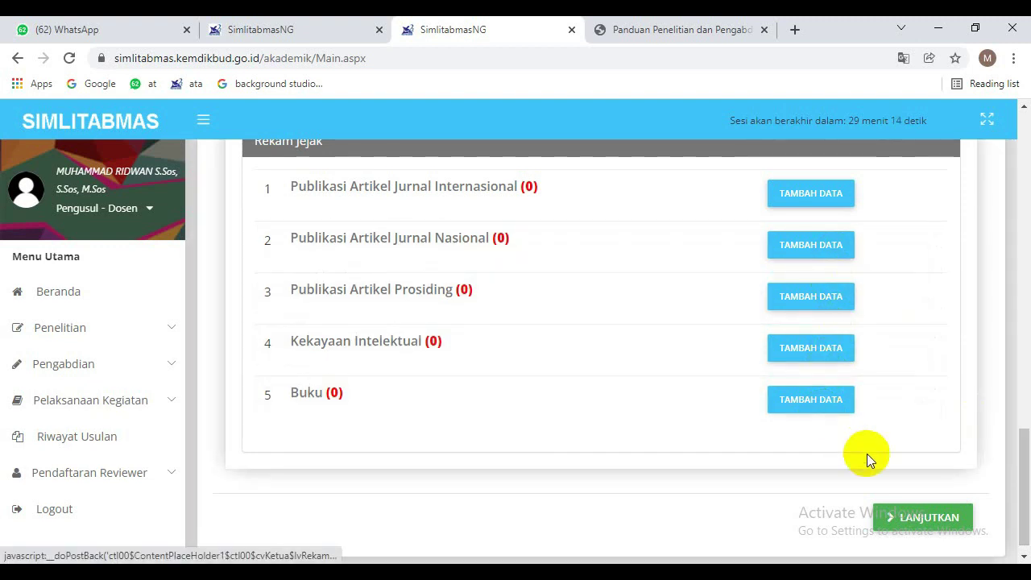
pyautogui.scroll(-1, 990, 499)
# Enter the Judul 'Analisis Wacana Paham Keagamaan pada siaran acara mutiara pagi RRI Purwokerto tahun 2021'.
pyautogui.click(939, 519)
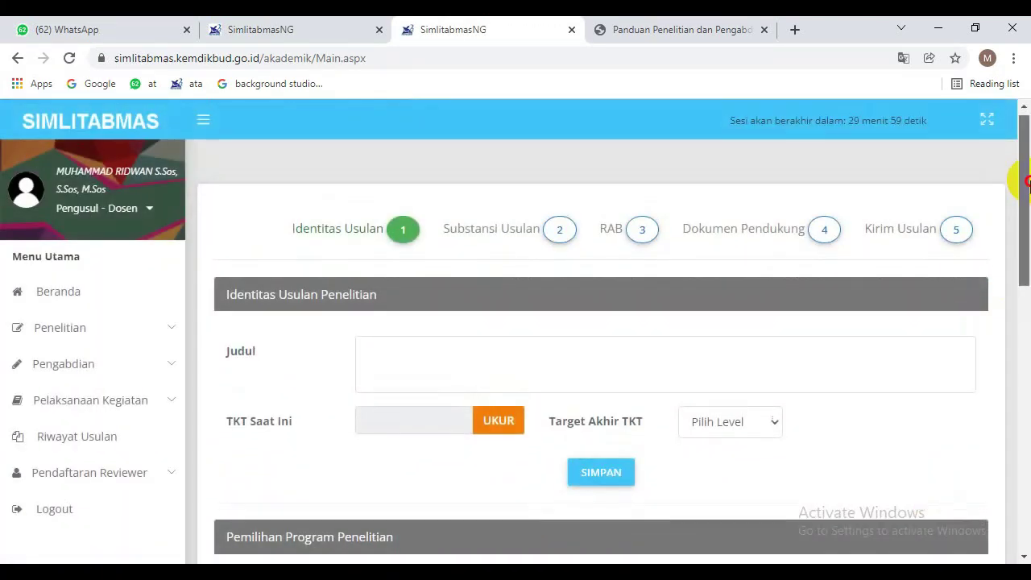
pyautogui.moveTo(1026, 184)
pyautogui.mouseDown()
pyautogui.moveTo(1026, 215)
pyautogui.moveTo(1026, 201)
pyautogui.mouseUp()
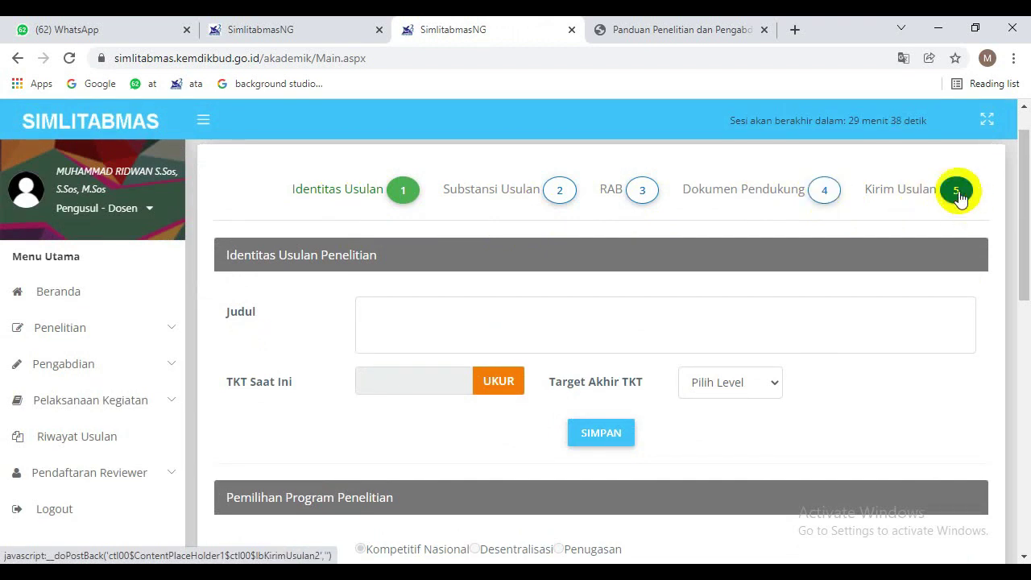
pyautogui.moveTo(1021, 225); pyautogui.dragTo(1027, 266)
pyautogui.click(568, 237)
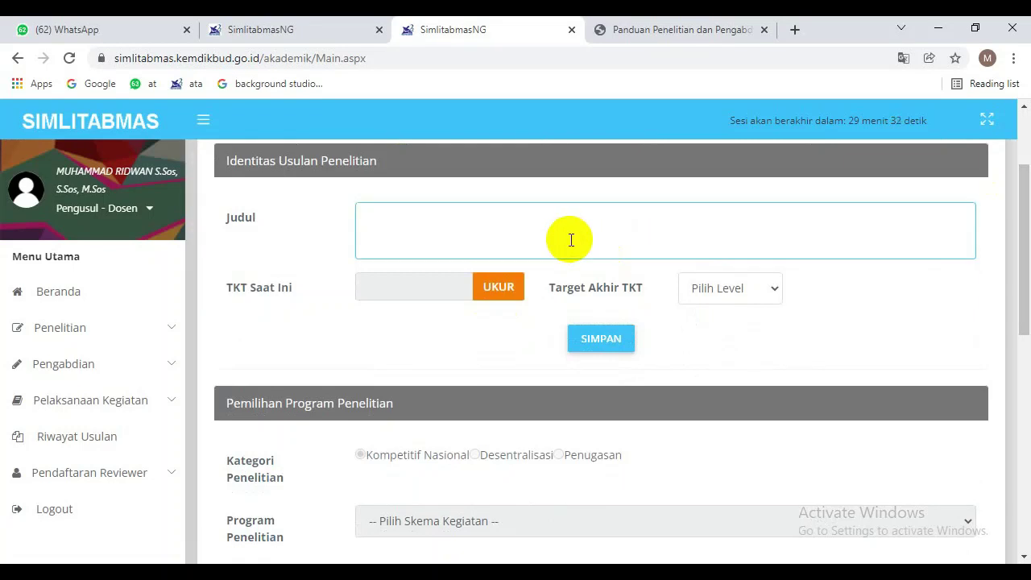
pyautogui.write('Analisis Wacana Paha')
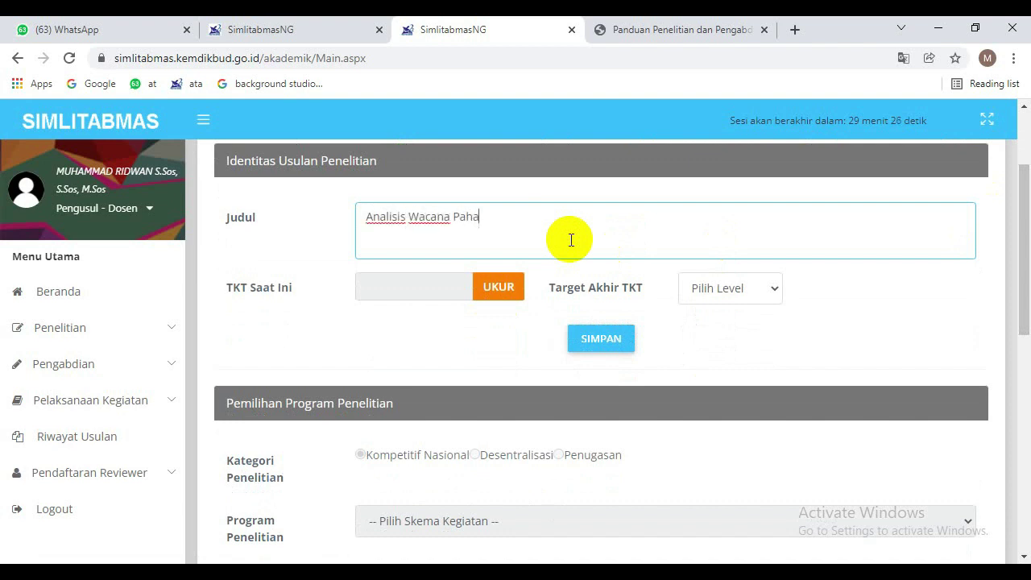
pyautogui.write('m Keagamaan pada siaran ')
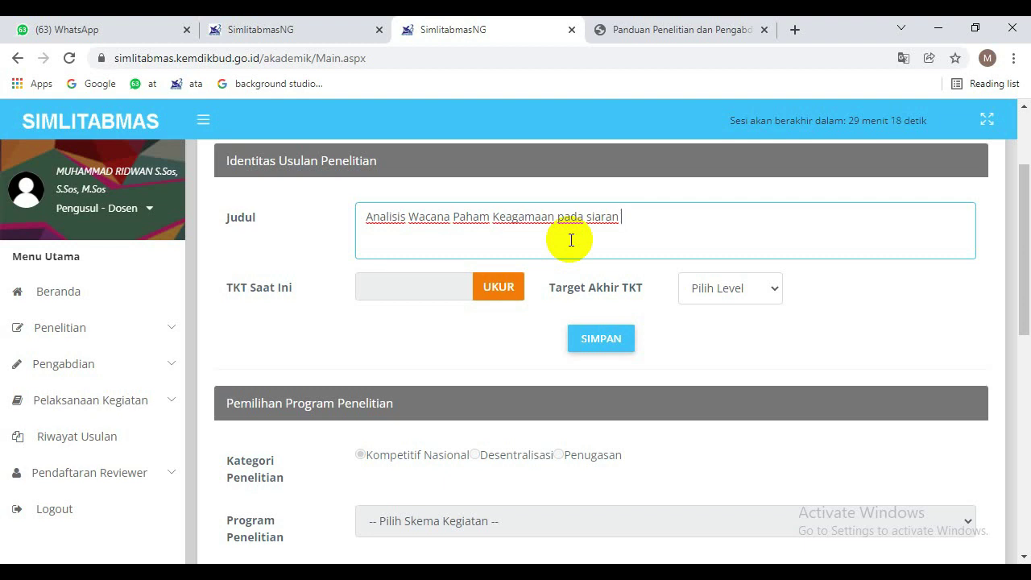
pyautogui.write('acara mutiara pa')
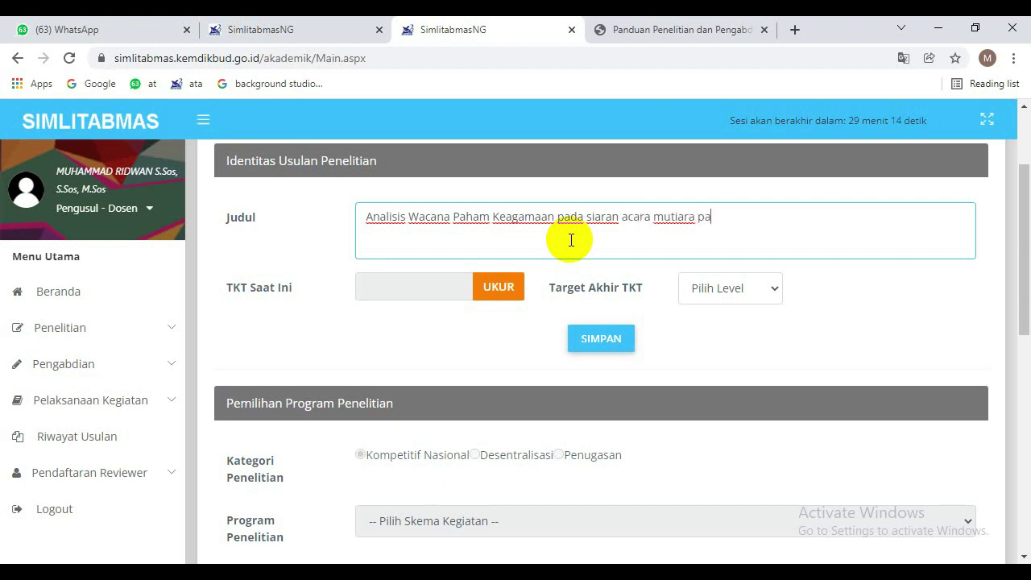
pyautogui.write('gi RRI Purwoker')
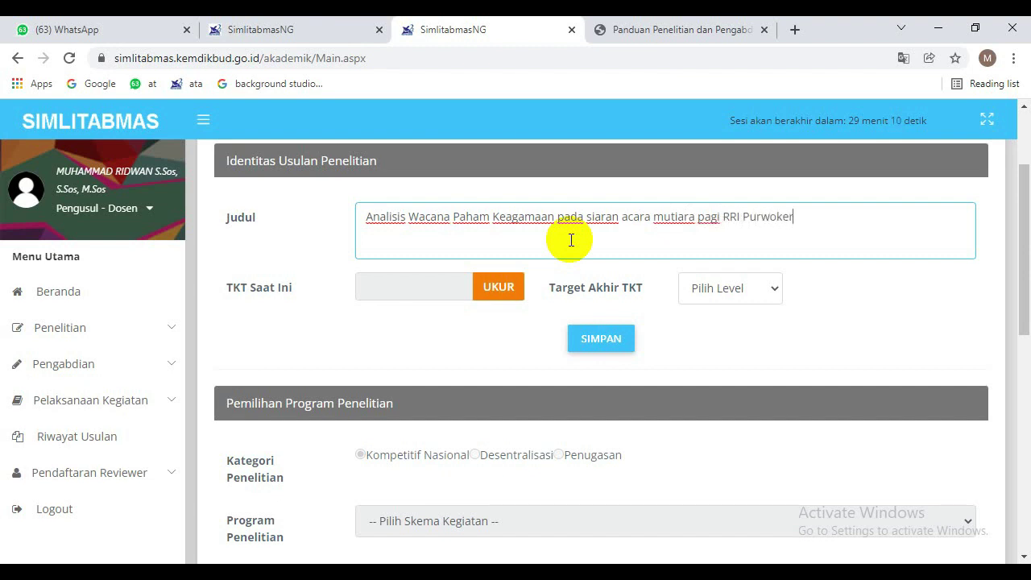
pyautogui.write('to tahun')
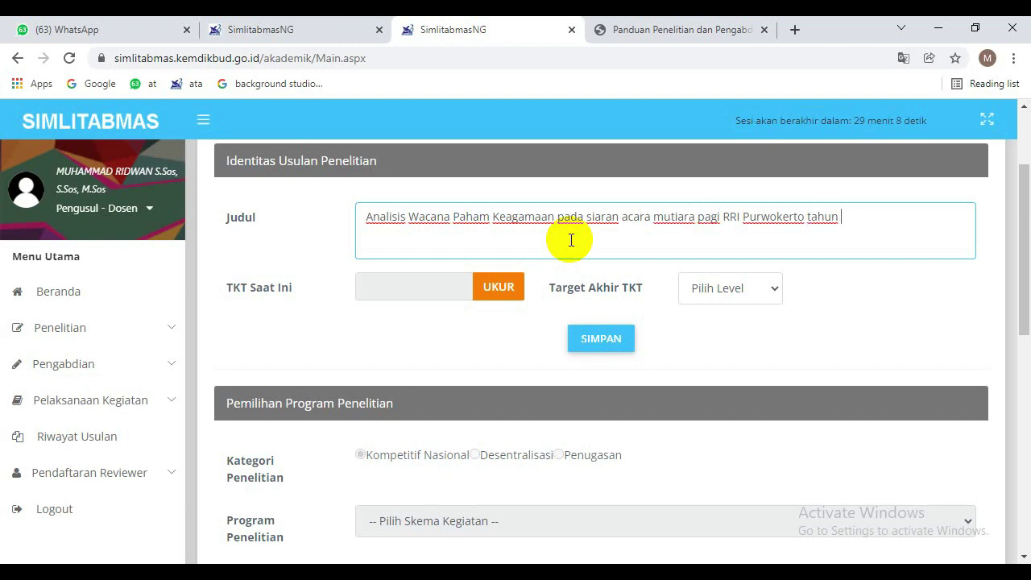
pyautogui.write(' 2021')
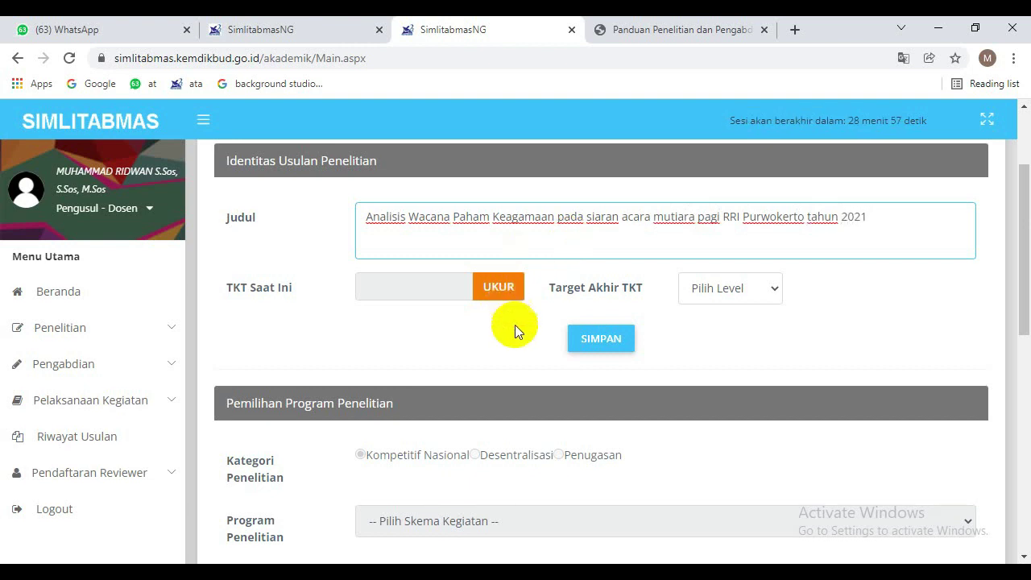
pyautogui.click(505, 295)
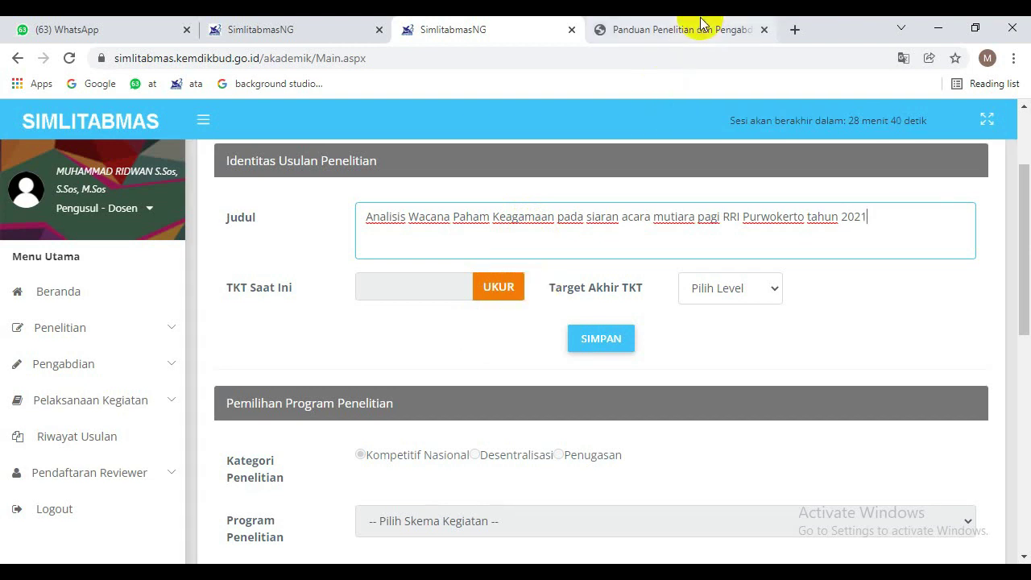
pyautogui.click(445, 216)
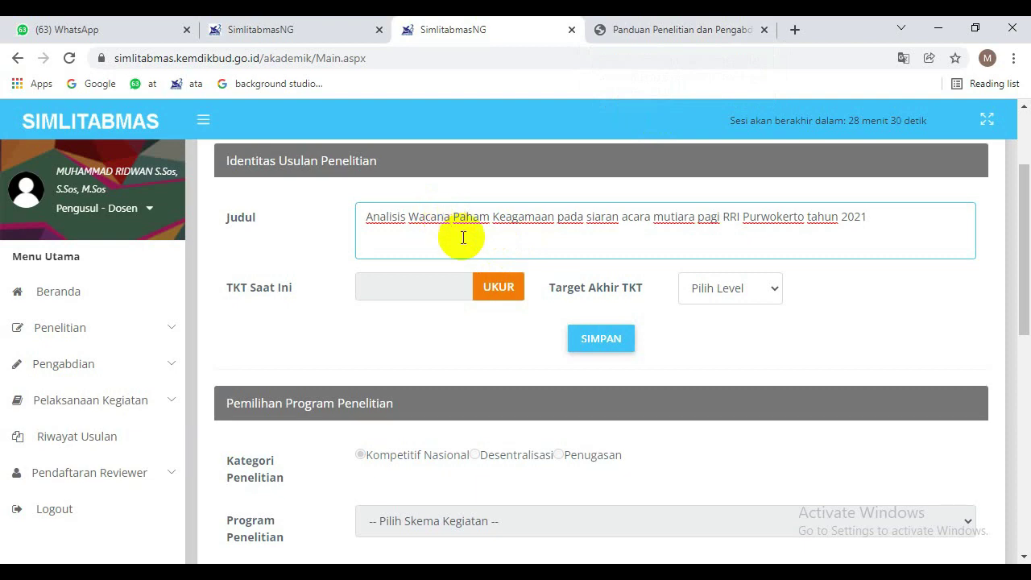
# Scroll through the Panduan PDF's research topic tables.
pyautogui.click(700, 29)
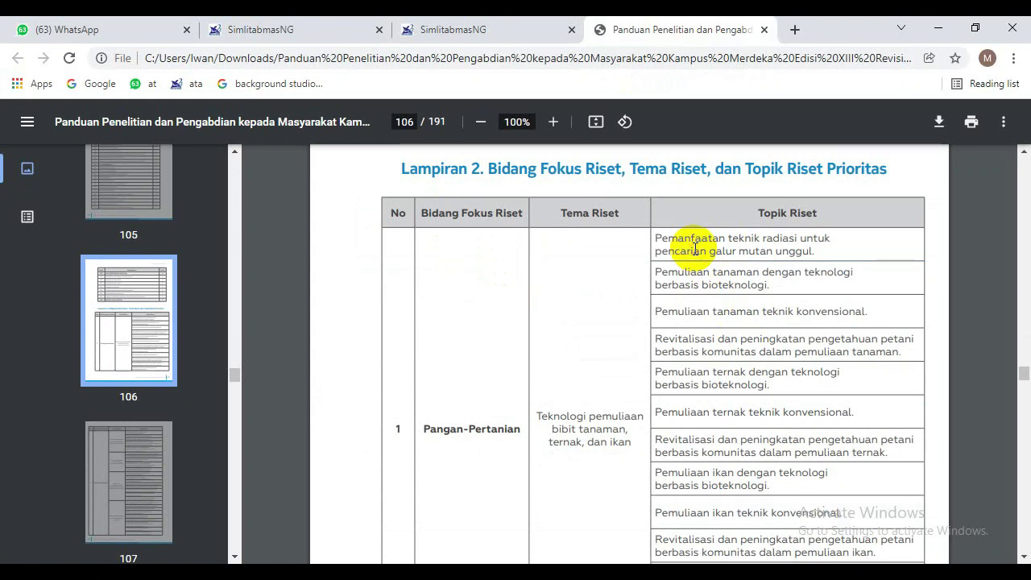
pyautogui.scroll(1, 695, 249)
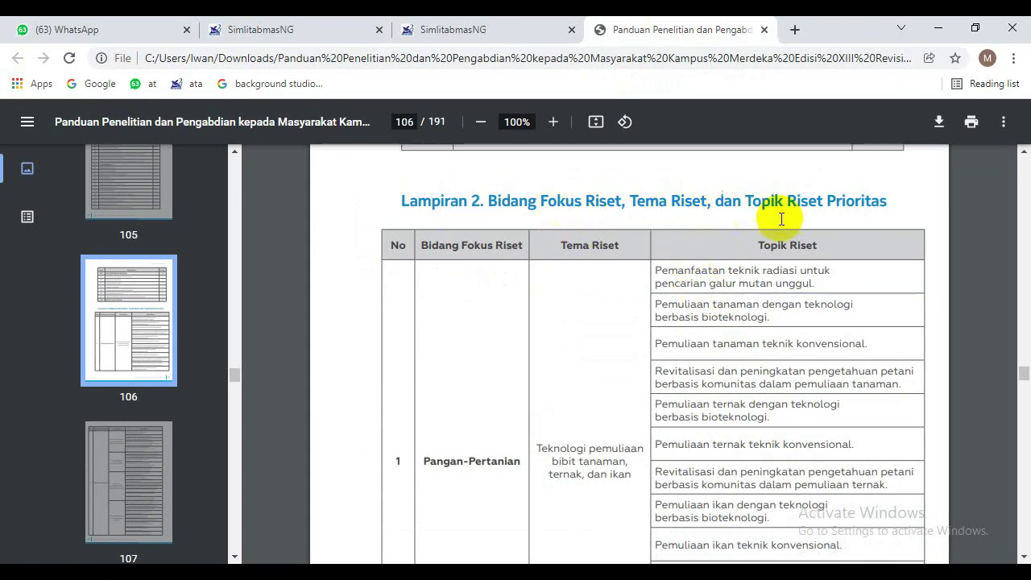
pyautogui.scroll(-3, 602, 364)
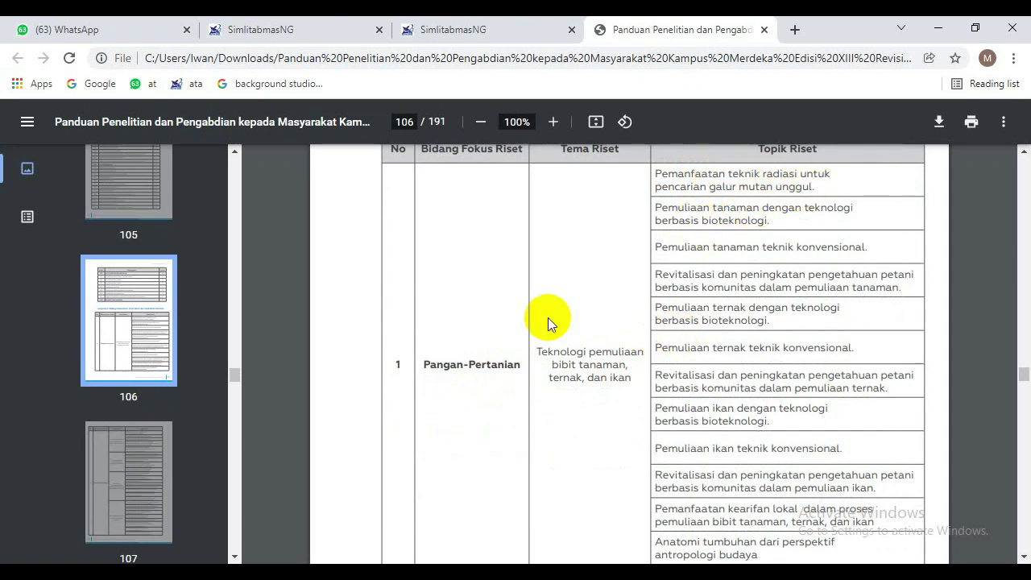
pyautogui.scroll(-4, 548, 322)
pyautogui.scroll(-5, 547, 323)
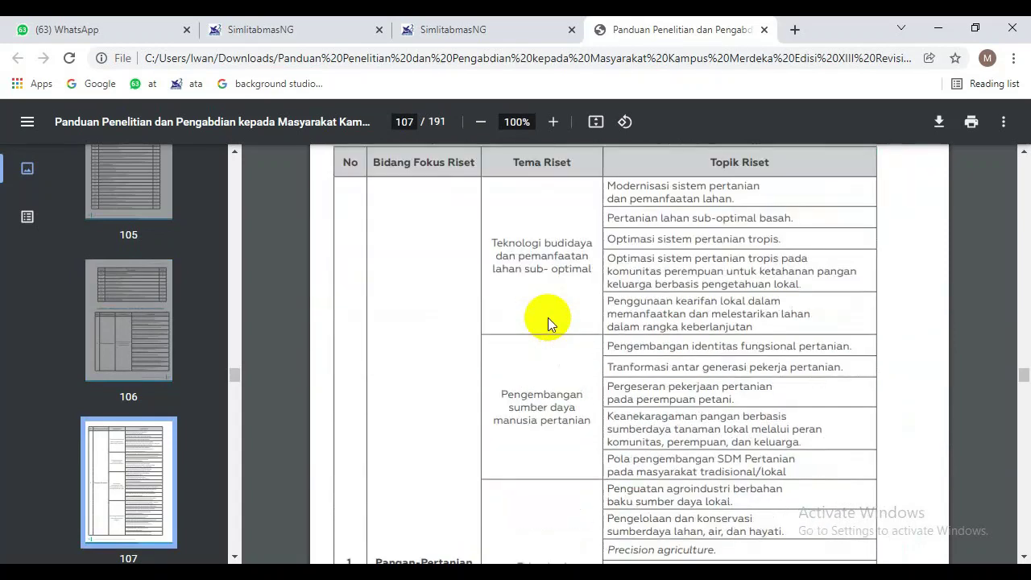
pyautogui.scroll(-10, 547, 317)
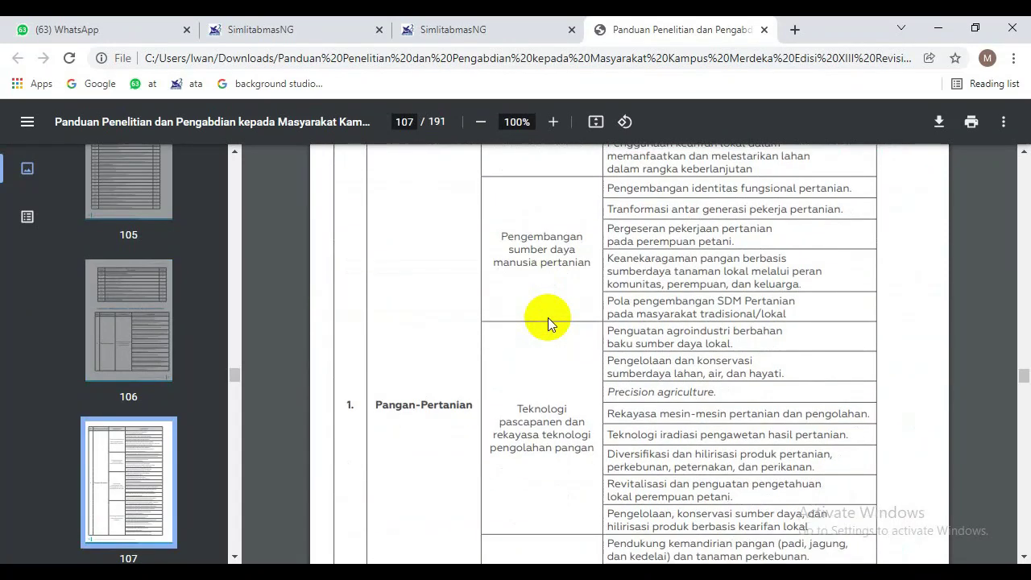
pyautogui.scroll(-1, 547, 317)
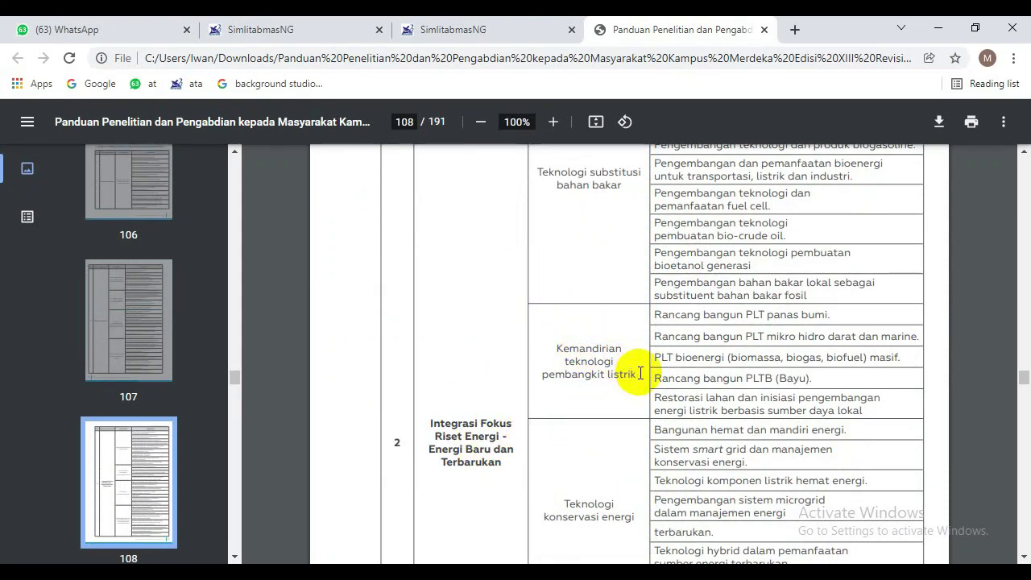
pyautogui.scroll(-8, 712, 422)
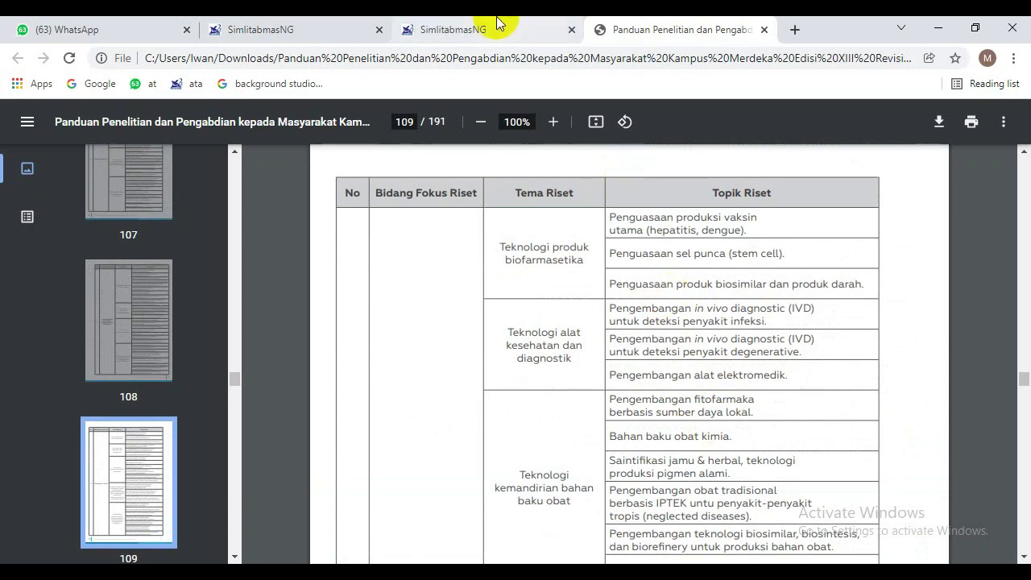
# Check the proposal title in the Judul field, then return to the guide at page 109.
pyautogui.hotkey('ctrl', 'shift', 'Tab')
pyautogui.click(801, 217)
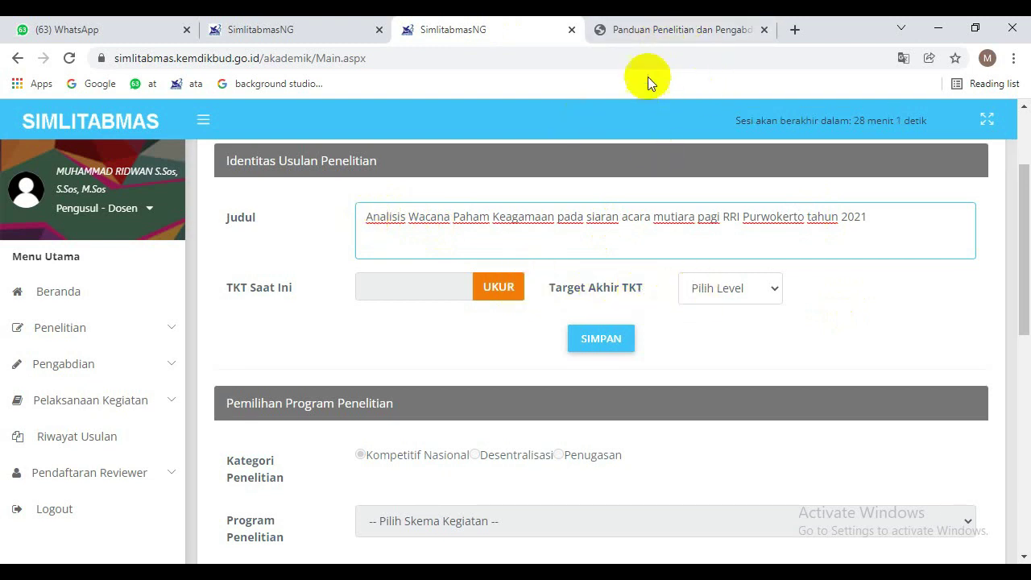
pyautogui.click(681, 30)
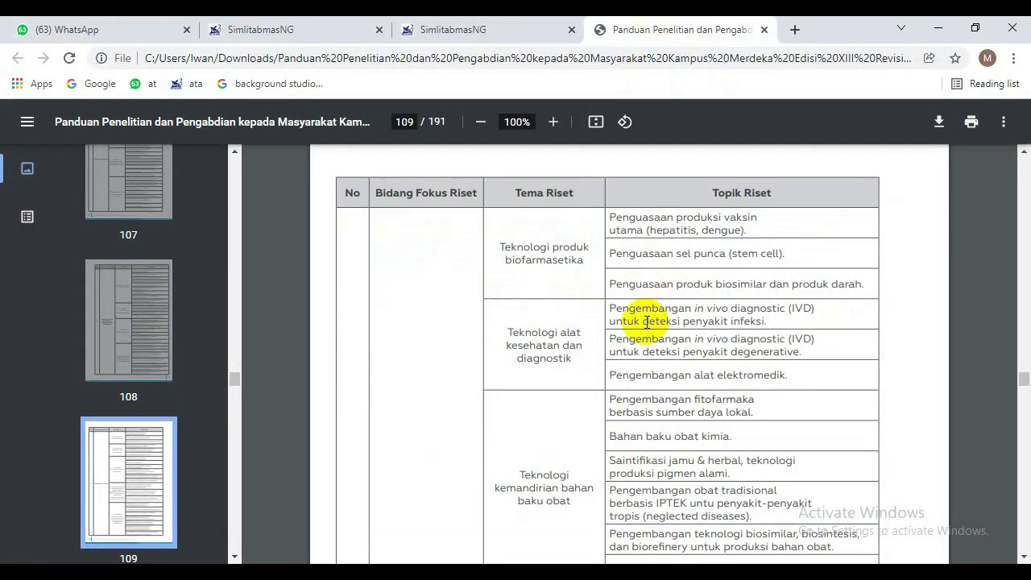
# Scroll the guide PDF from page 109 to the page 136 TKT Sosial Humaniora dan Pendidikan table.
pyautogui.scroll(-20, 646, 322)
pyautogui.scroll(-20, 646, 322)
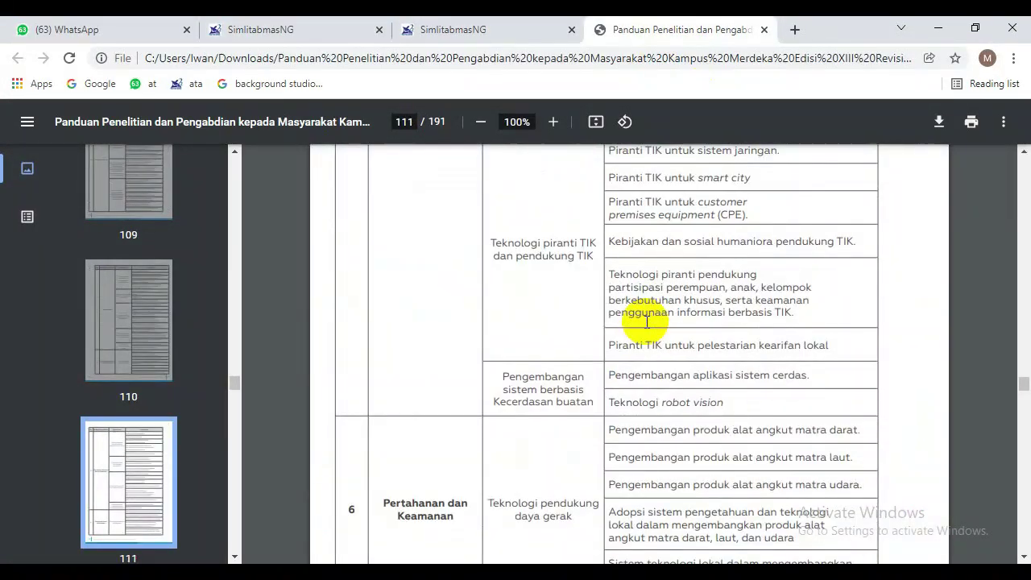
pyautogui.scroll(-20, 646, 322)
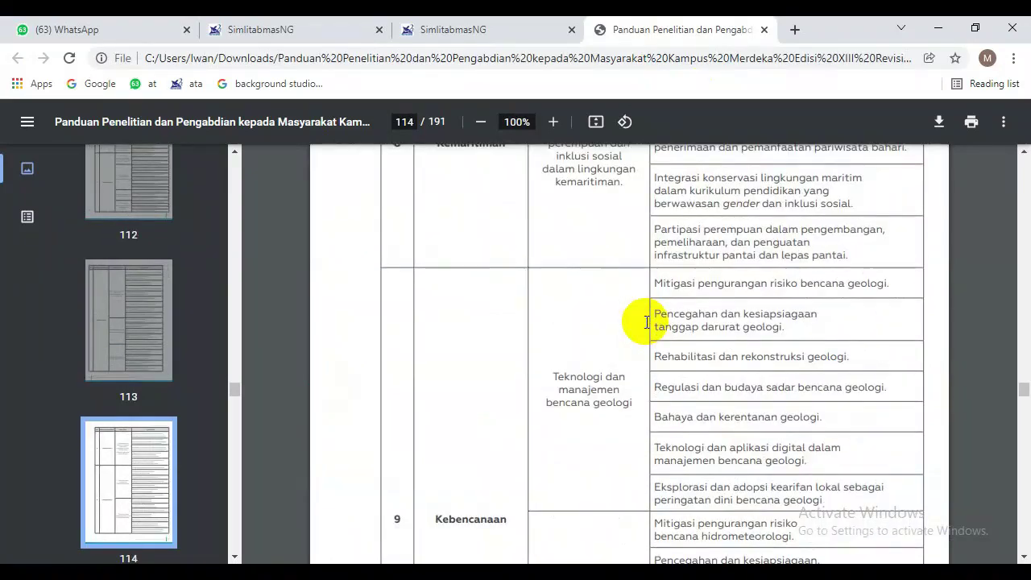
pyautogui.scroll(-10, 645, 322)
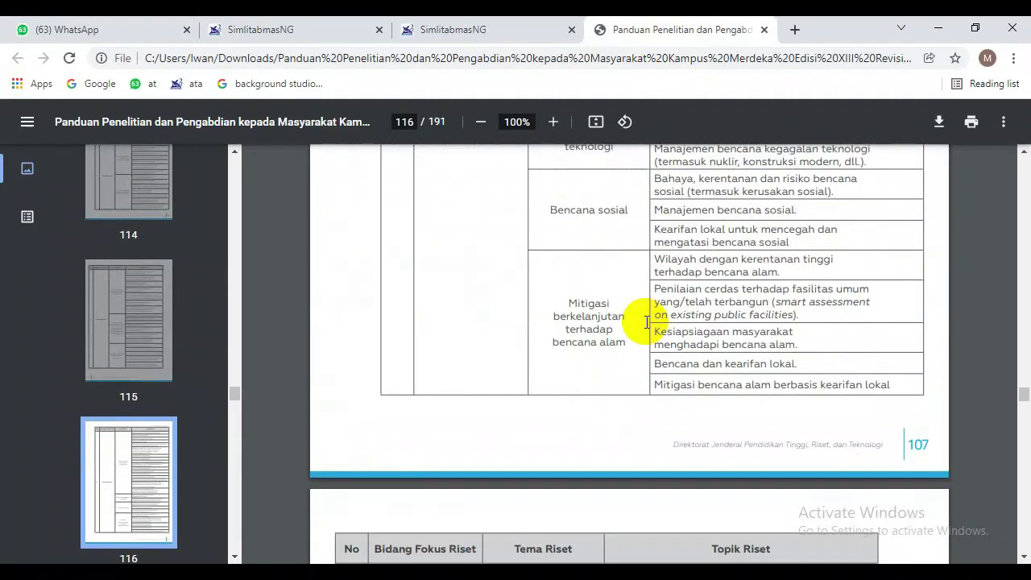
pyautogui.scroll(-20, 646, 322)
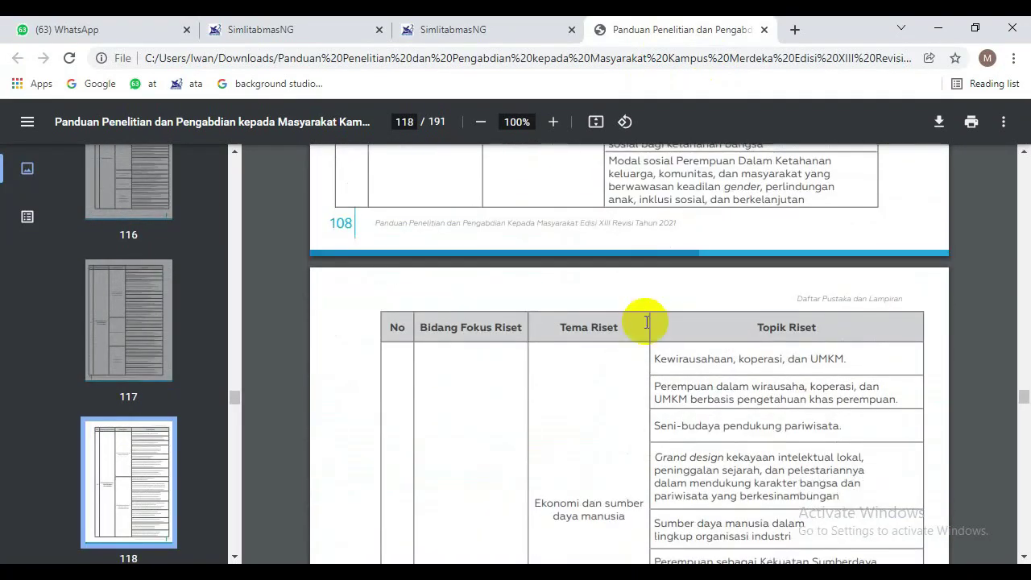
pyautogui.scroll(-20, 646, 322)
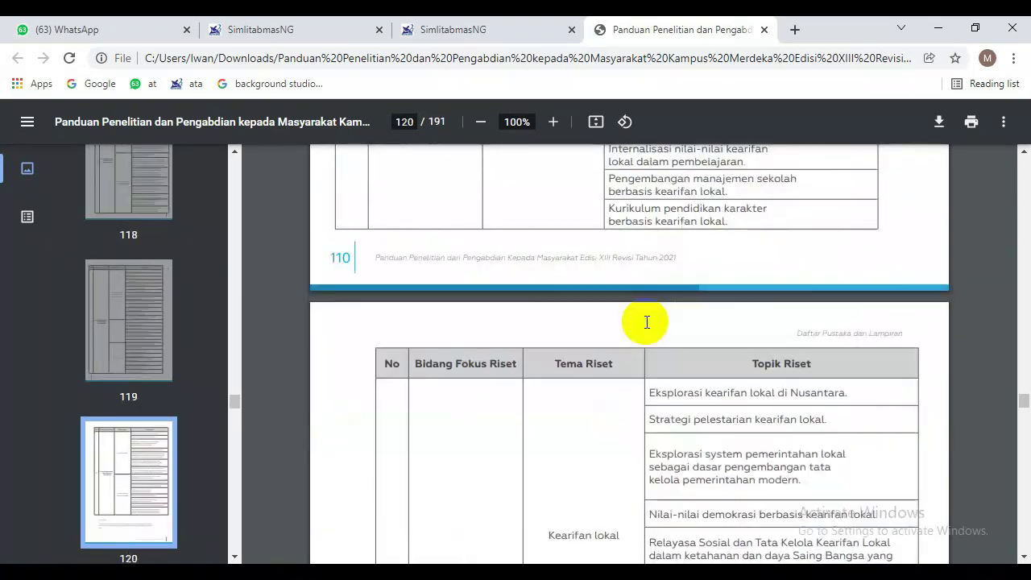
pyautogui.scroll(-3, 645, 322)
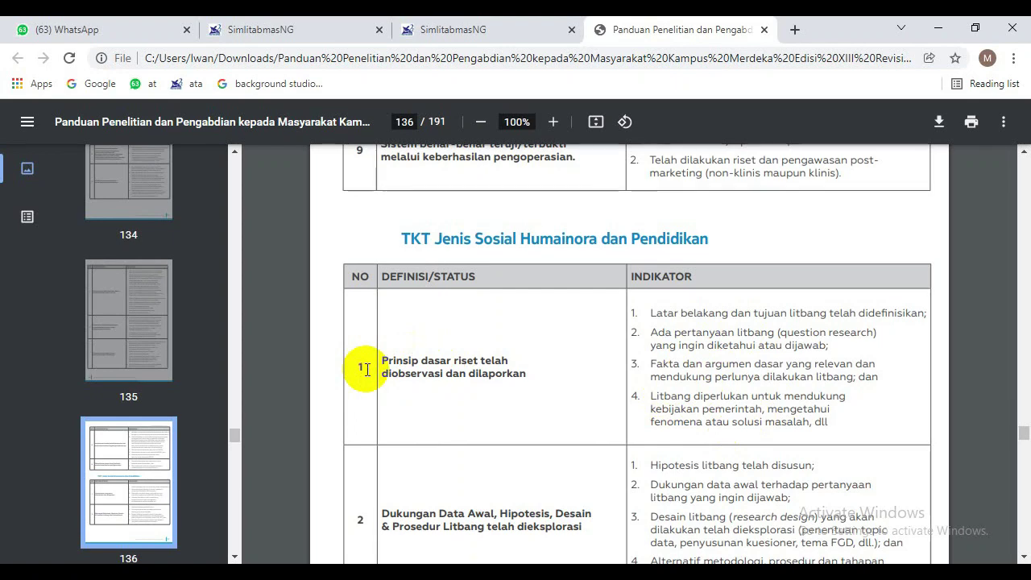
# Back in the proposal, measure TKT using the Sosial Humaniora Dan Pendidikan category to load level 1 indicators.
pyautogui.click(493, 24)
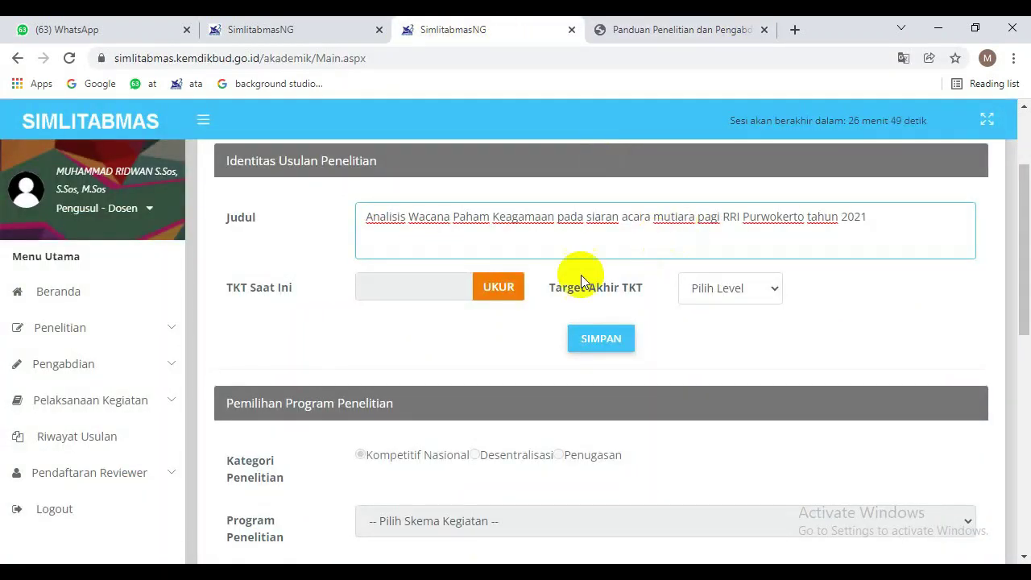
pyautogui.click(499, 289)
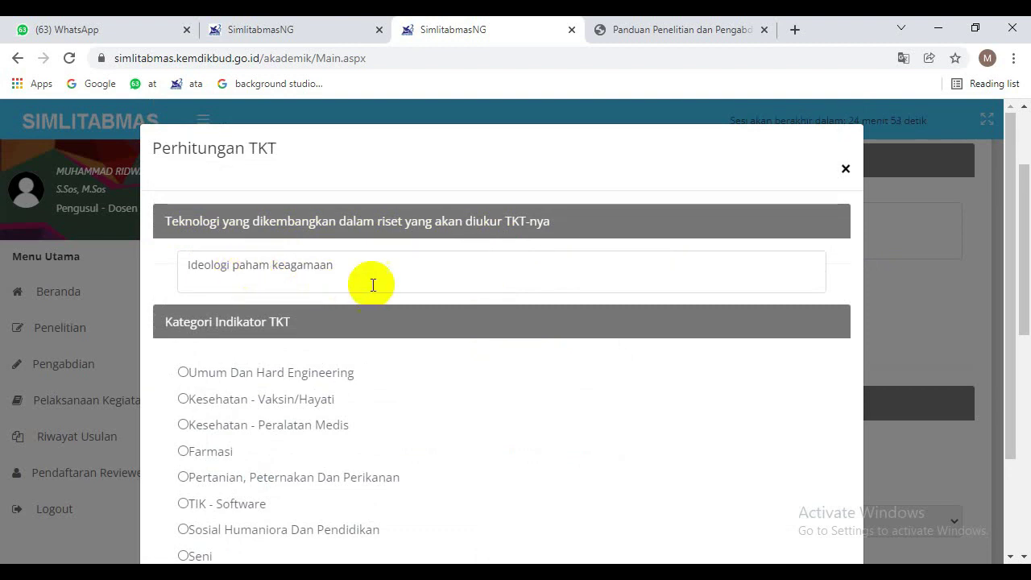
pyautogui.click(1007, 356)
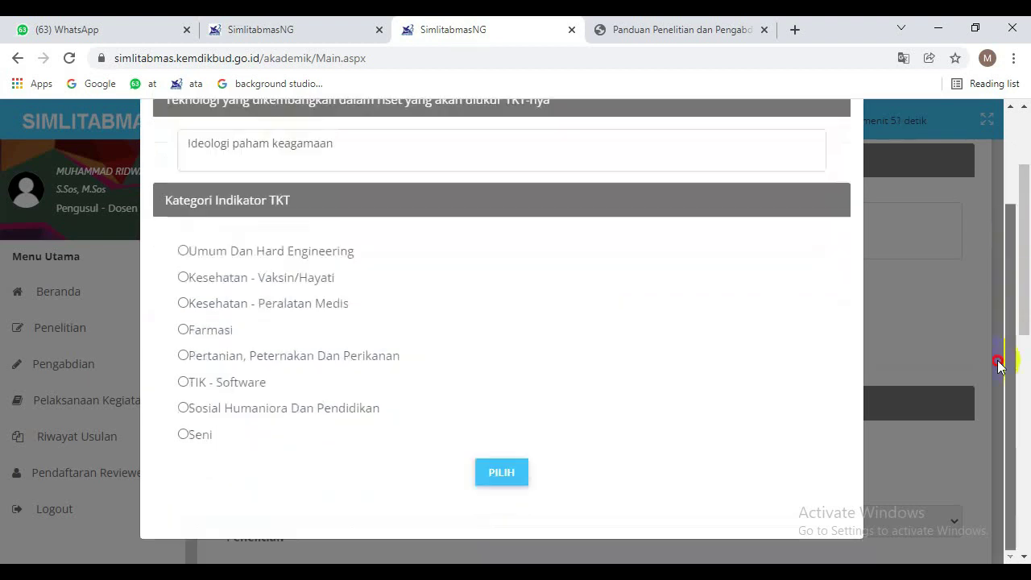
pyautogui.click(184, 408)
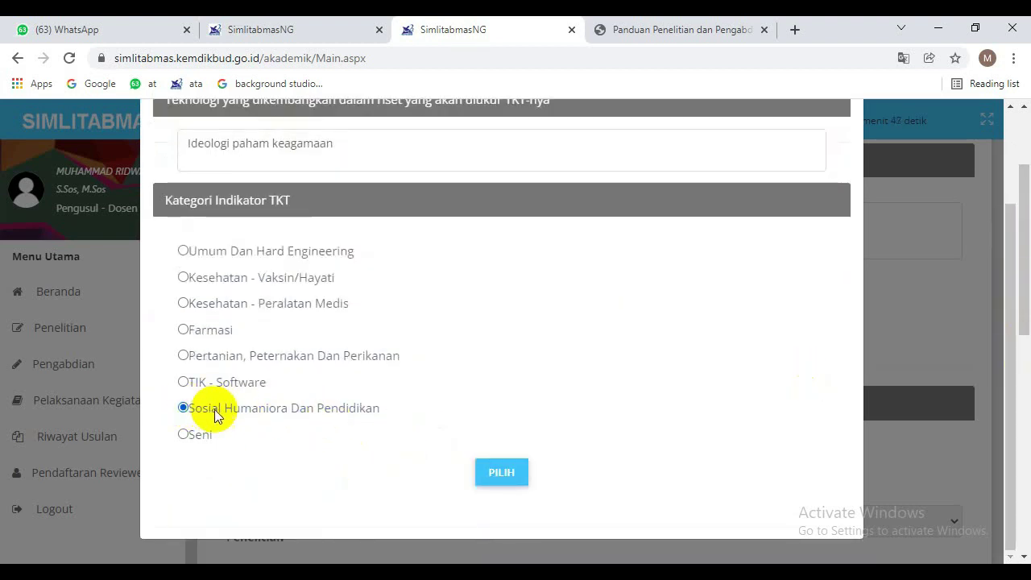
pyautogui.click(510, 478)
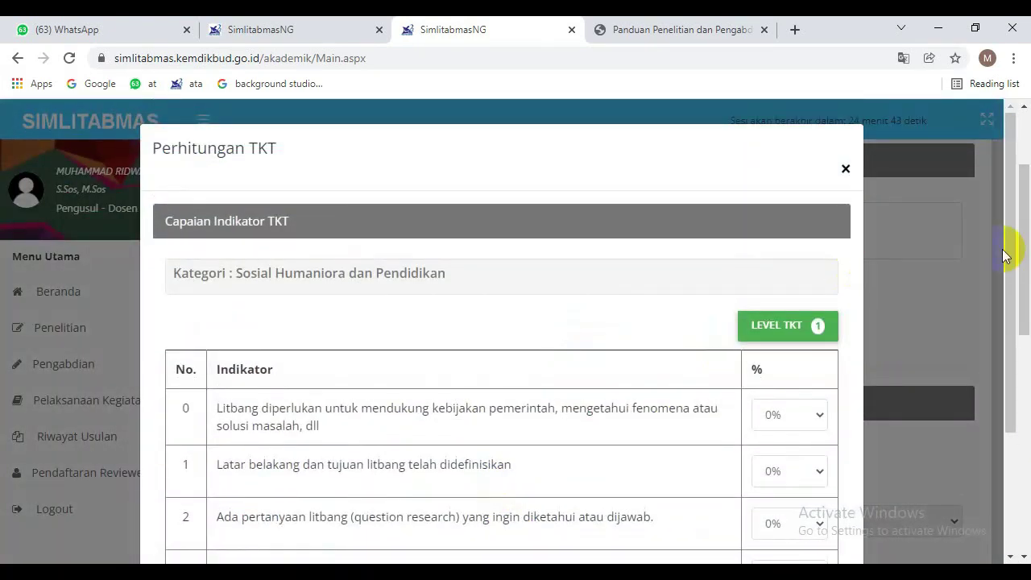
# Set level 1 indicators 0, 1, 2 and 3 each to 100%.
pyautogui.scroll(-2, 1007, 299)
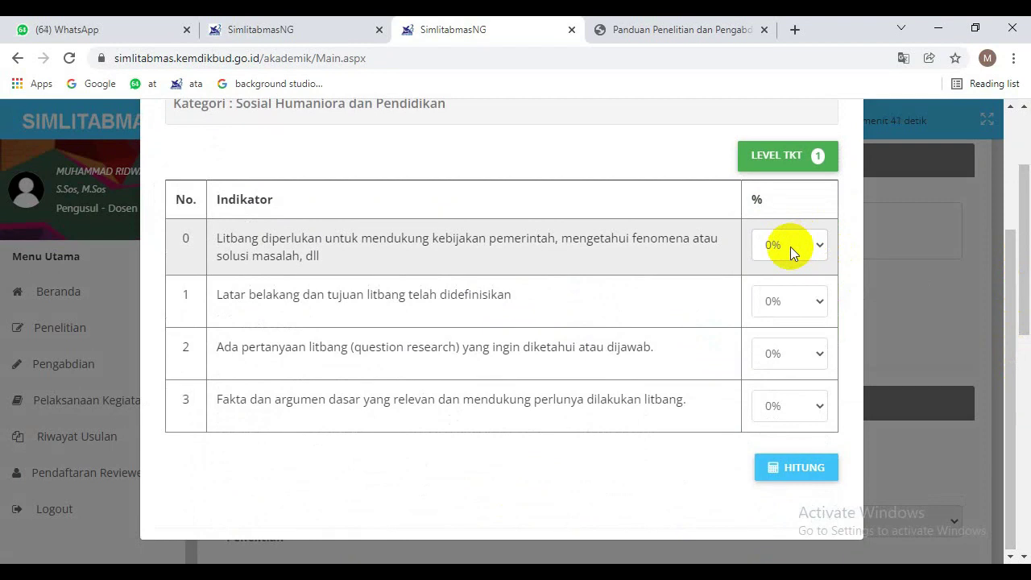
pyautogui.click(783, 247)
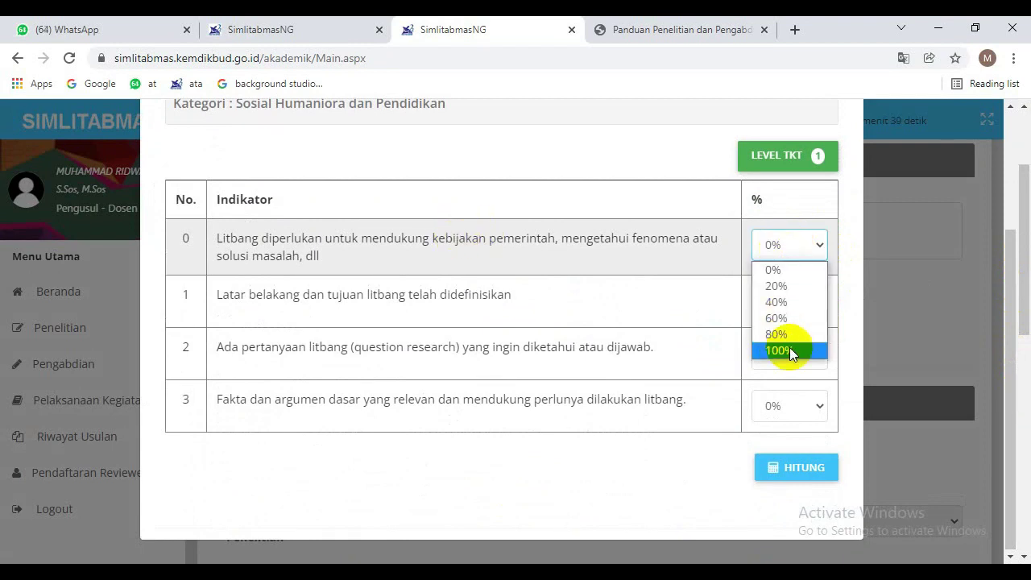
pyautogui.click(789, 350)
pyautogui.click(790, 304)
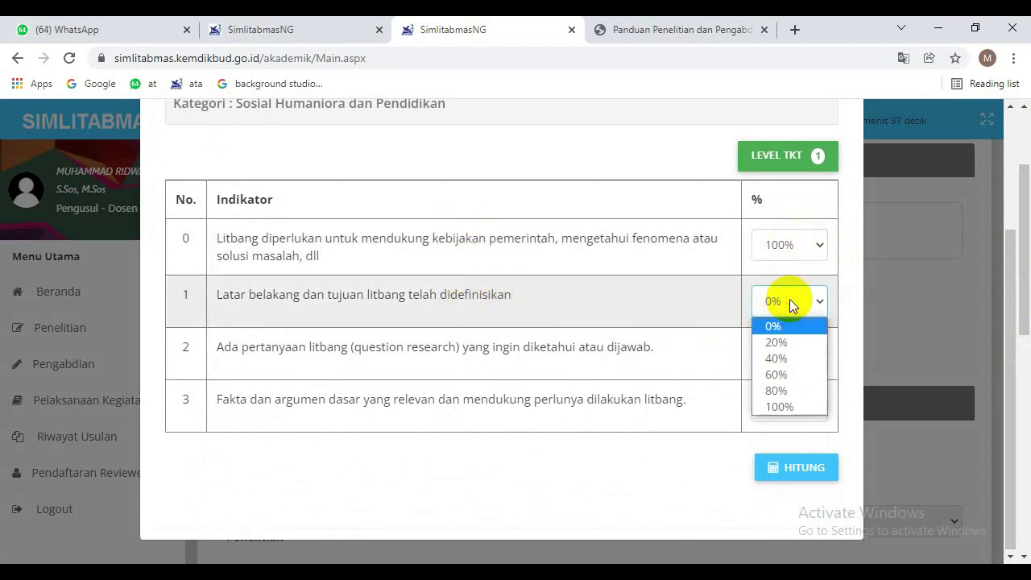
pyautogui.click(805, 409)
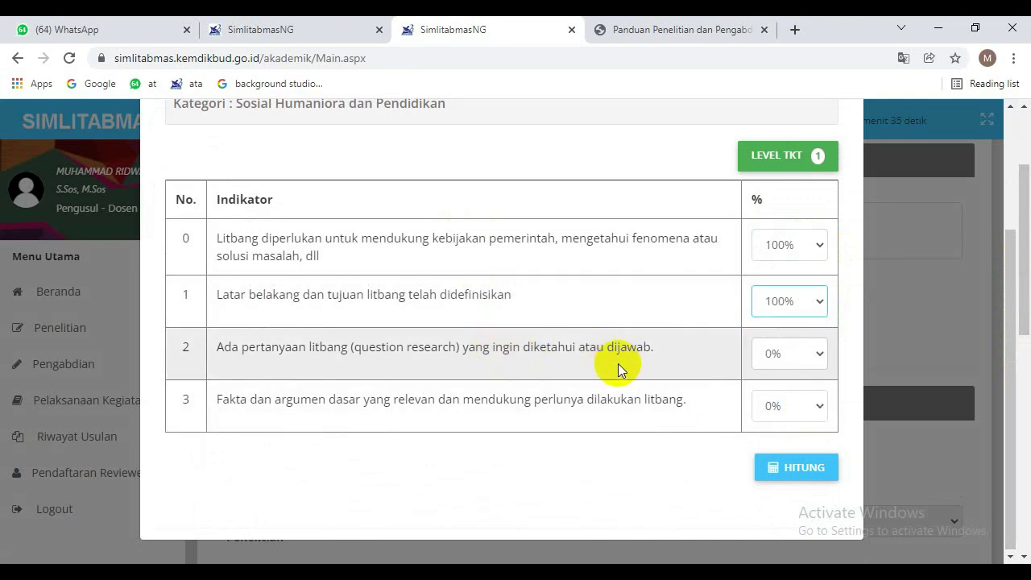
pyautogui.click(791, 360)
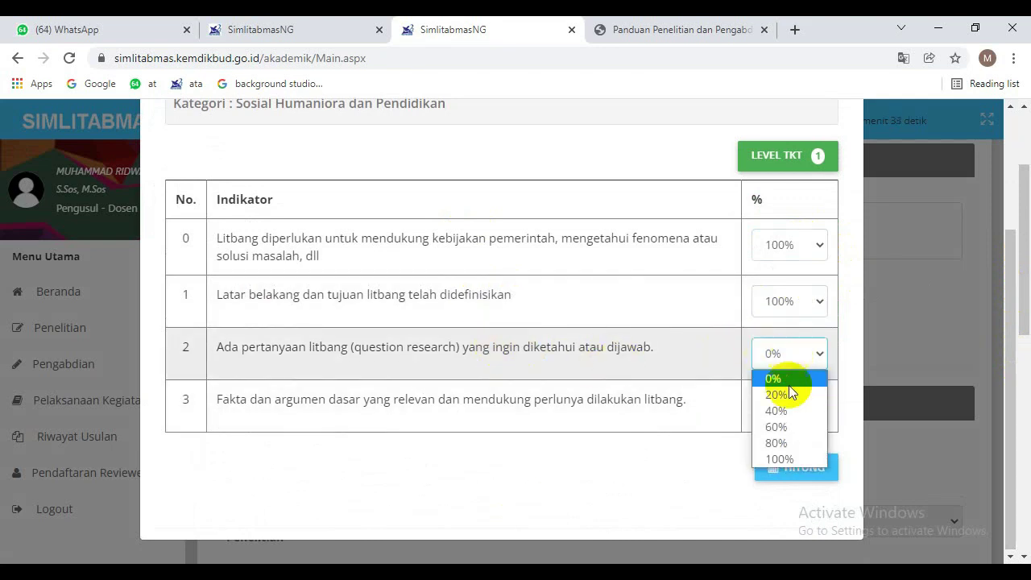
pyautogui.click(779, 458)
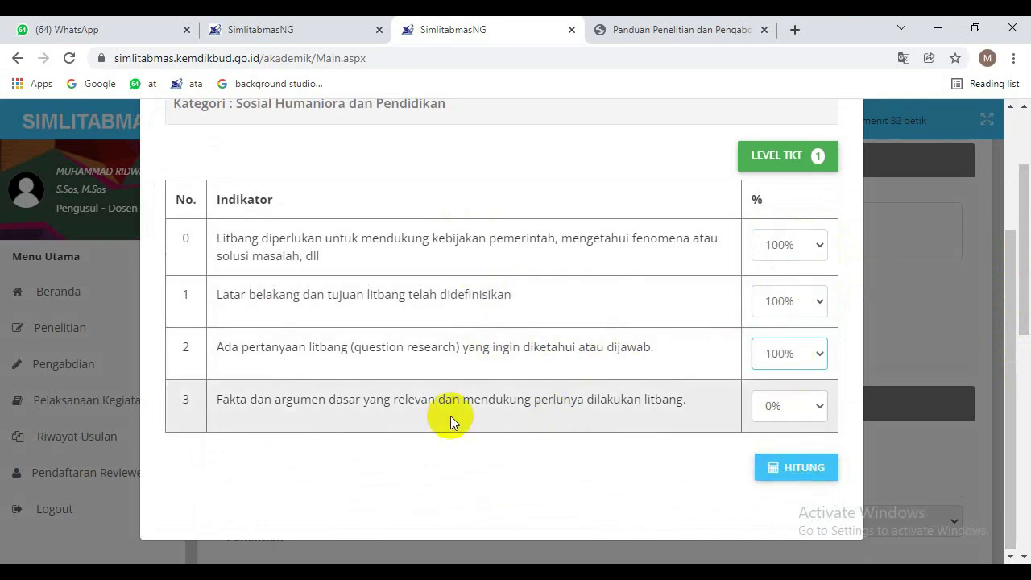
pyautogui.click(792, 408)
pyautogui.click(794, 513)
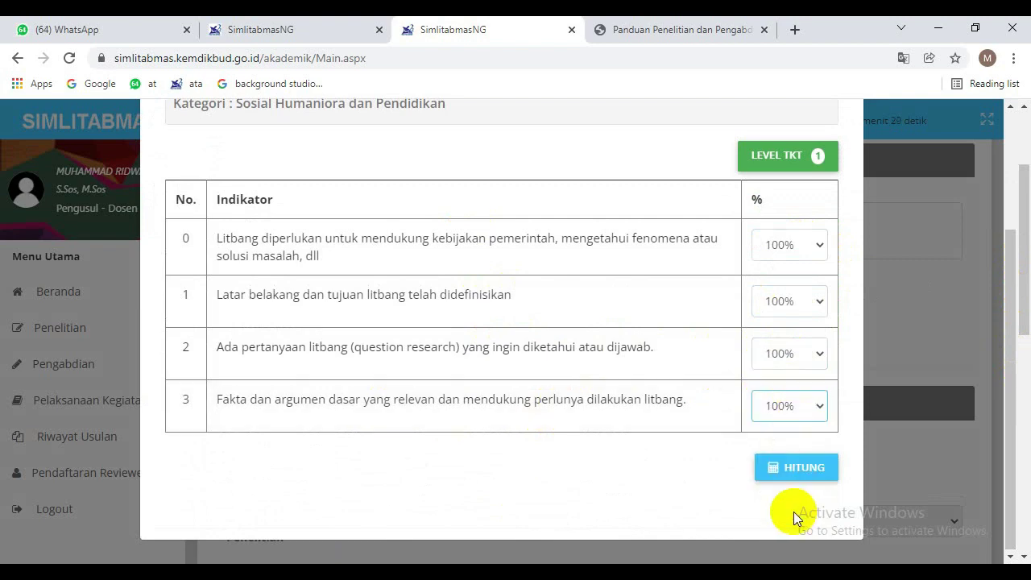
# Calculate the level 1 TKT score and confirm indicator 1 remains at 100%.
pyautogui.click(807, 472)
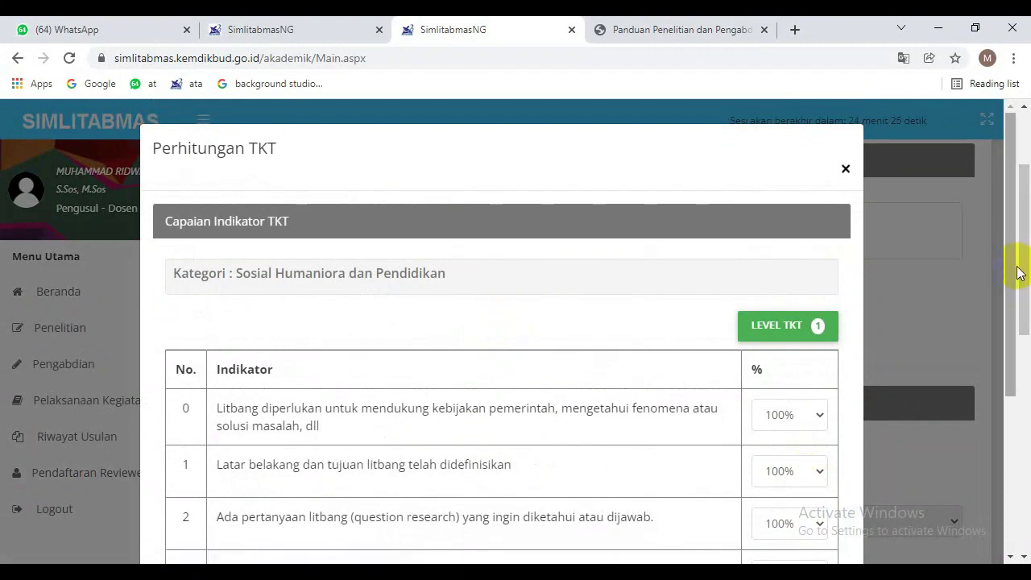
pyautogui.moveTo(1020, 271); pyautogui.dragTo(1019, 427)
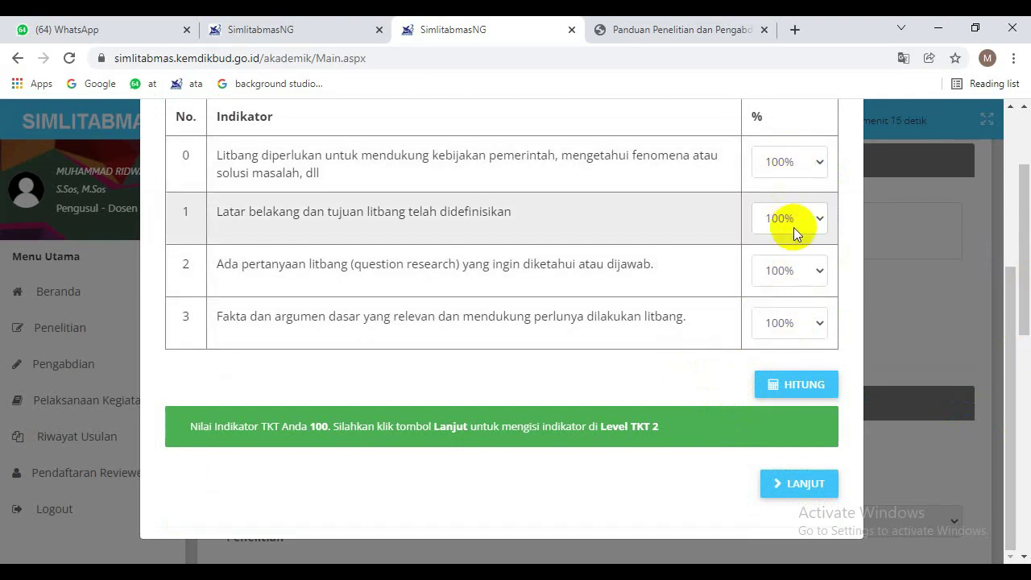
pyautogui.click(793, 227)
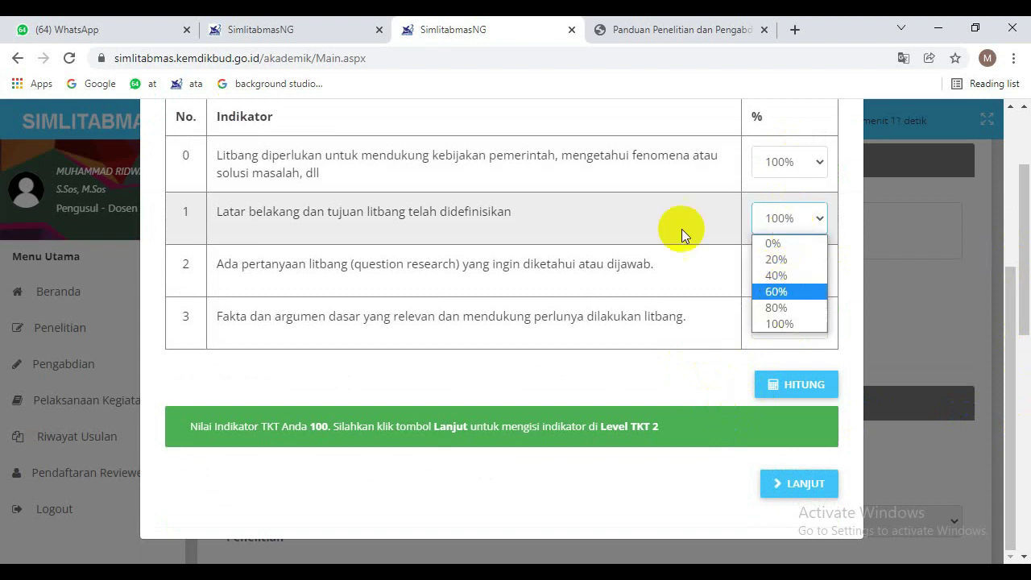
pyautogui.click(716, 225)
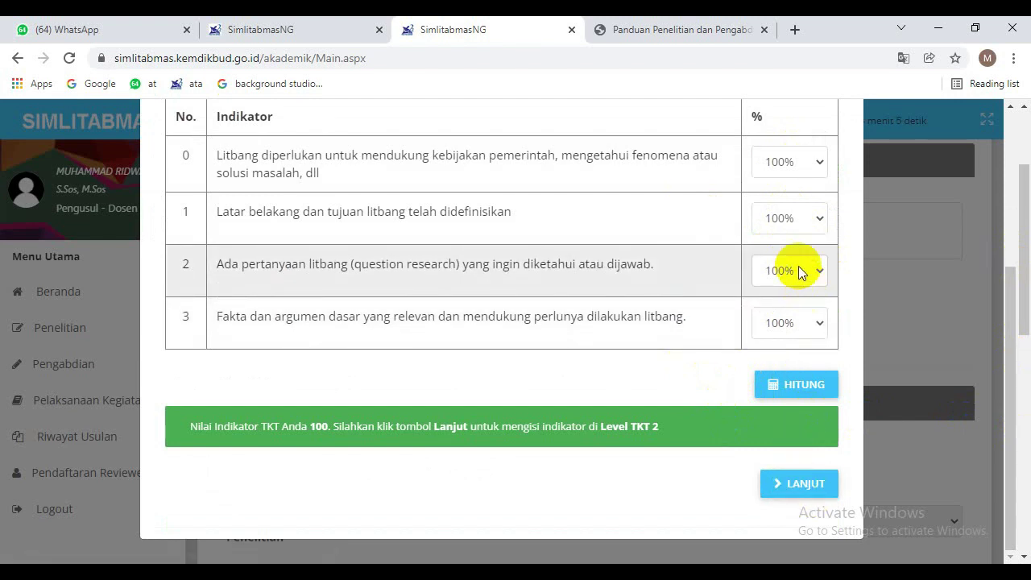
# Go to level 2, leave its indicators at 0%, calculate, and save current TKT as 1.
pyautogui.click(794, 484)
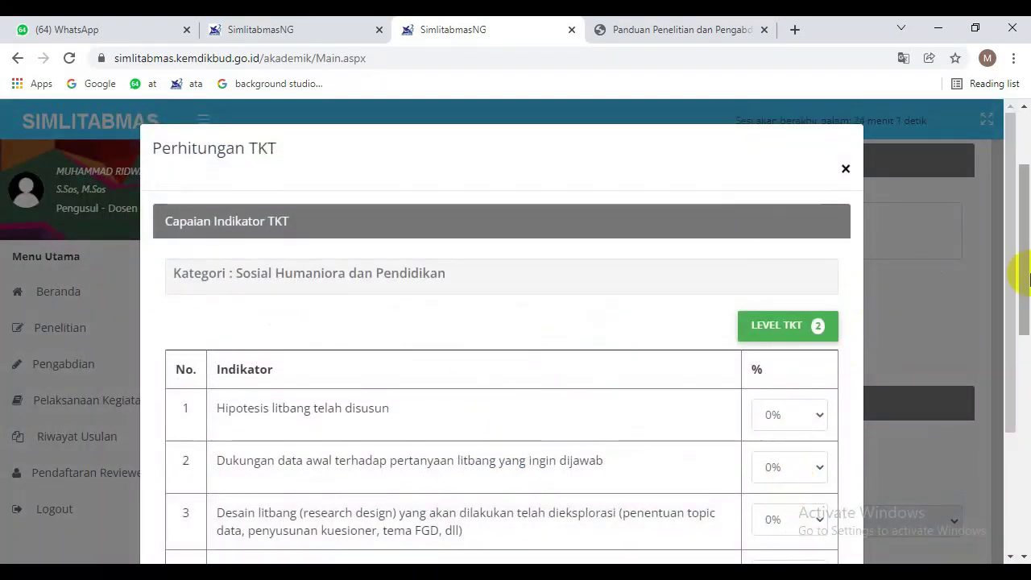
pyautogui.moveTo(1012, 266); pyautogui.dragTo(941, 349)
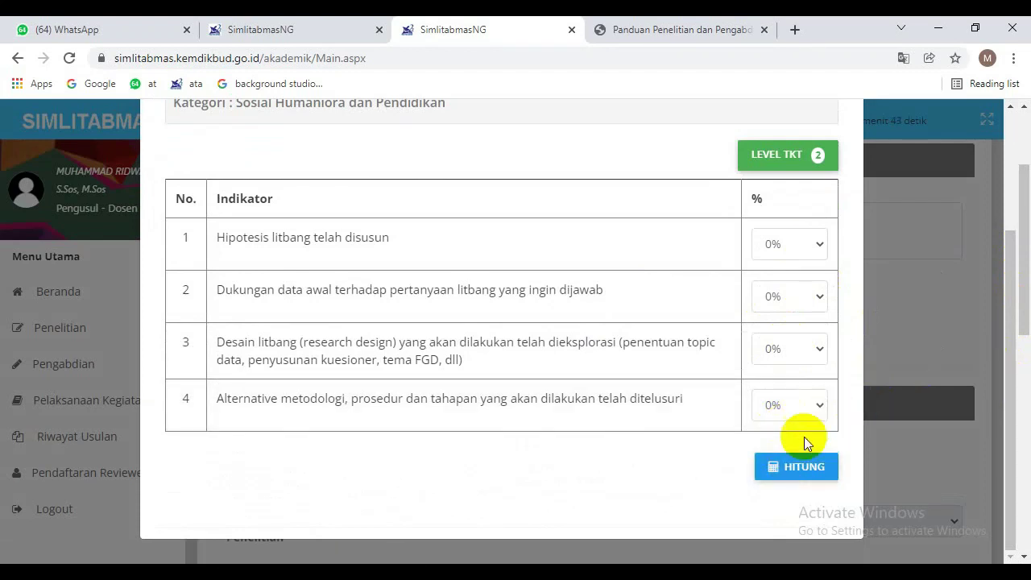
pyautogui.click(796, 466)
pyautogui.moveTo(1013, 273); pyautogui.dragTo(1013, 448)
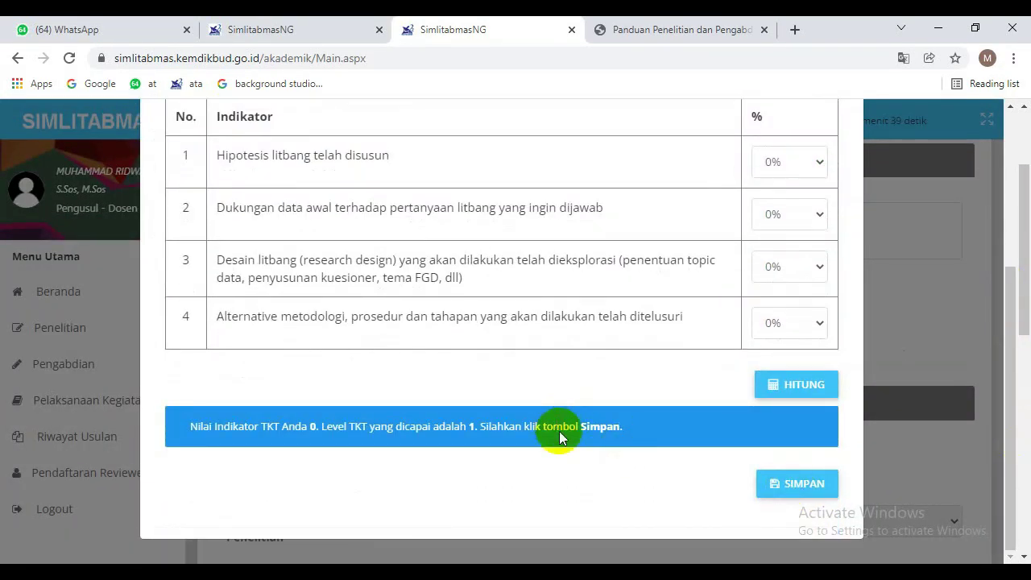
pyautogui.click(791, 487)
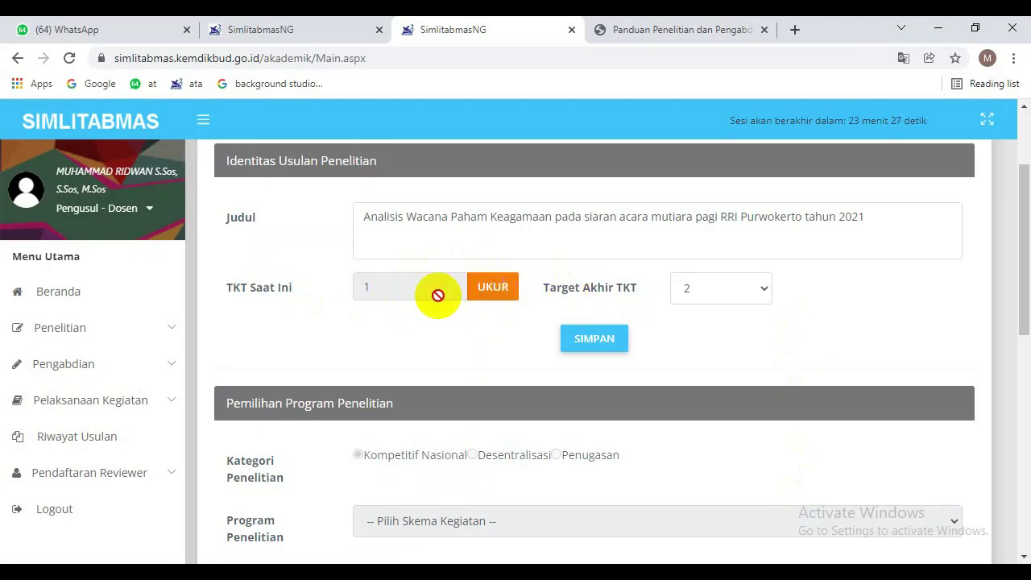
# Keep Target Akhir TKT at level 2 and scroll down to Pemilihan Program Penelitian.
pyautogui.click(700, 290)
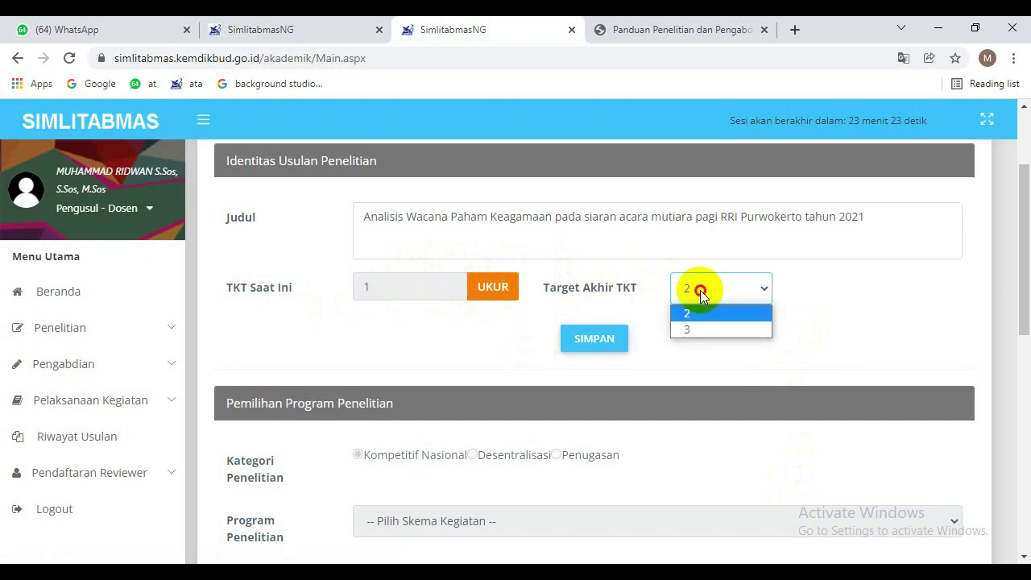
pyautogui.click(700, 289)
pyautogui.click(699, 290)
pyautogui.click(691, 365)
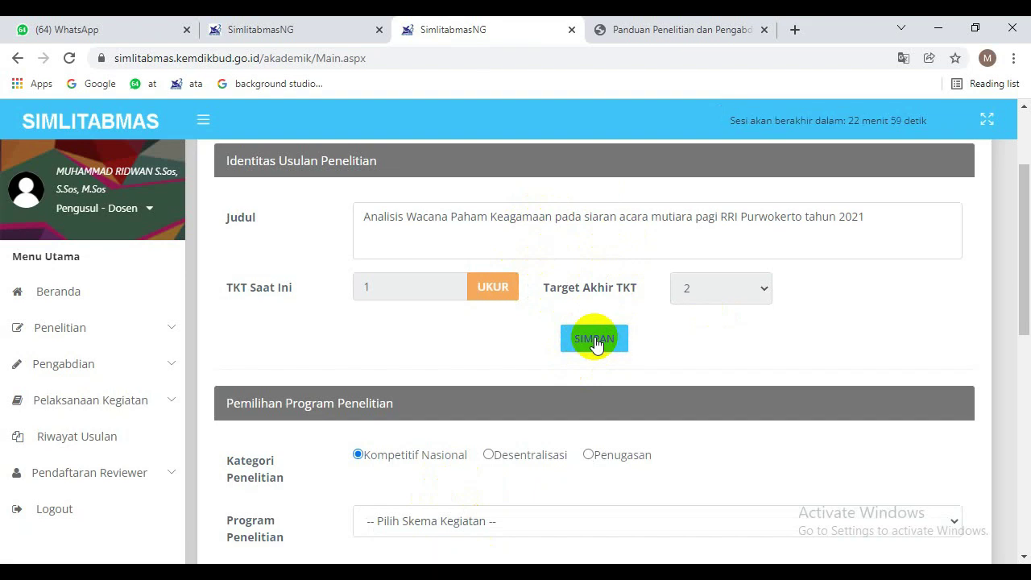
pyautogui.moveTo(1019, 253); pyautogui.dragTo(1015, 329)
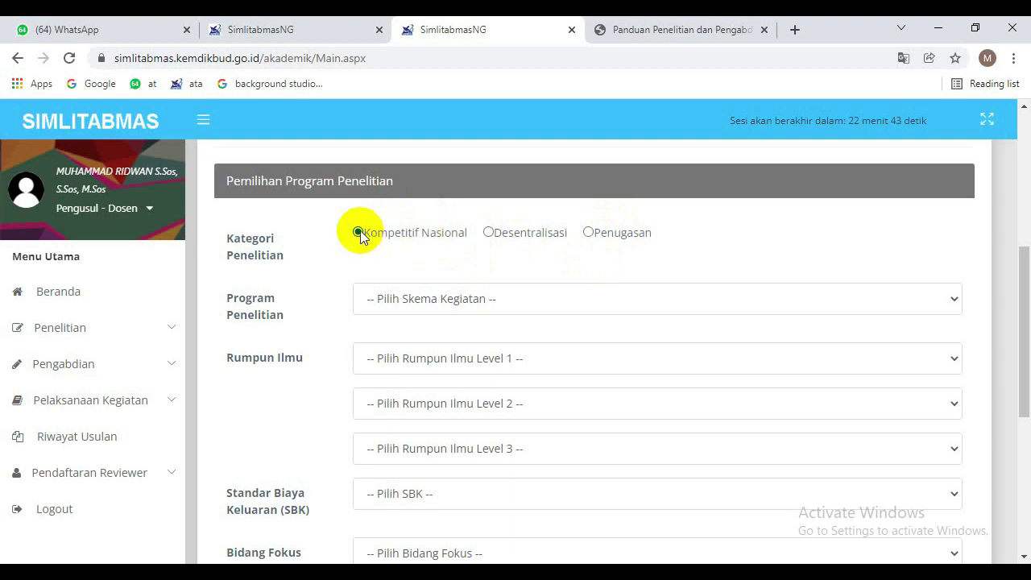
# Choose Penelitian Dosen Pemula and the field ILMU SOSIAL HUMANIORA › ILMU SOSIAL › Ilmu Komunikasi.
pyautogui.click(411, 305)
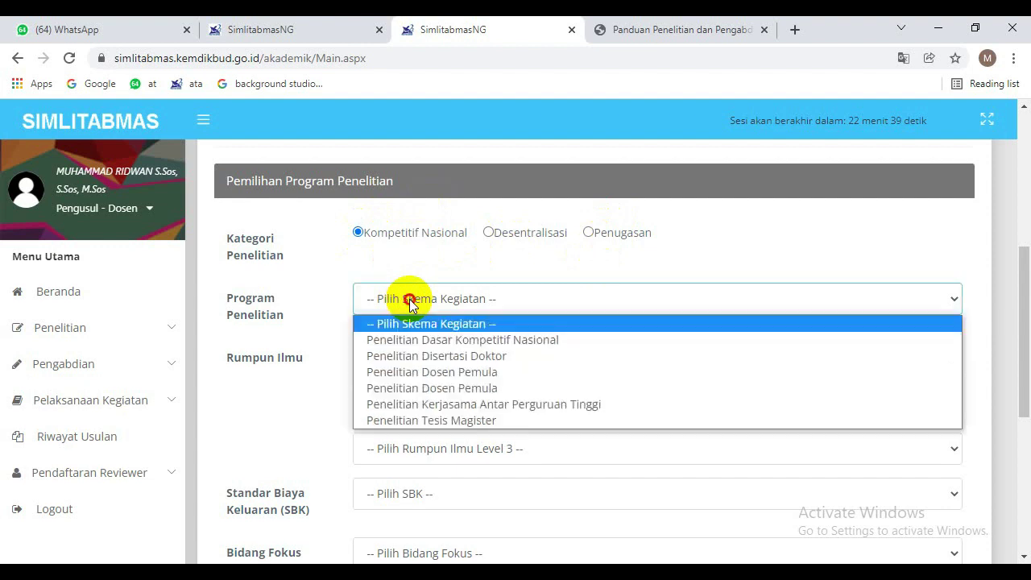
pyautogui.click(466, 375)
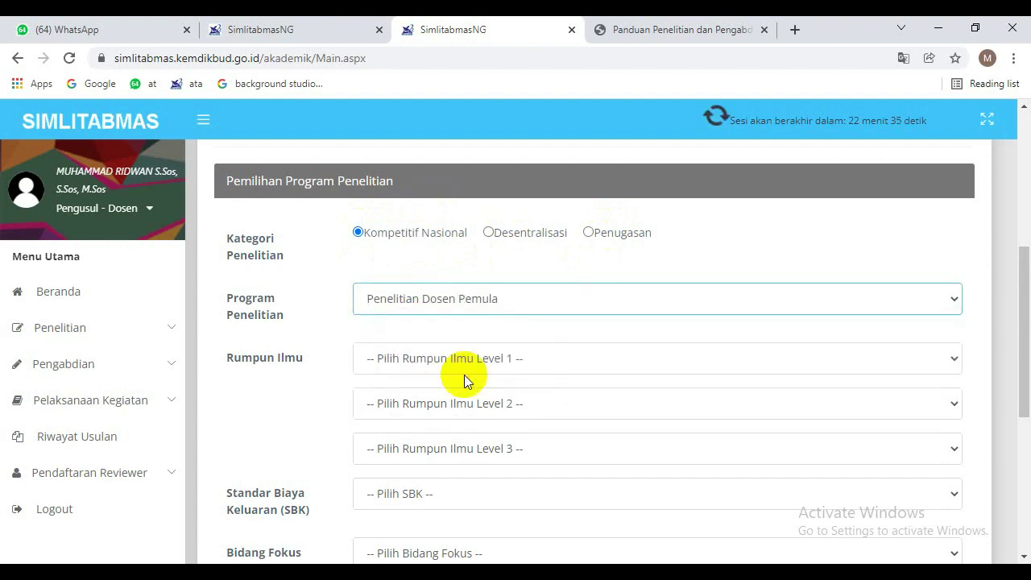
pyautogui.click(470, 361)
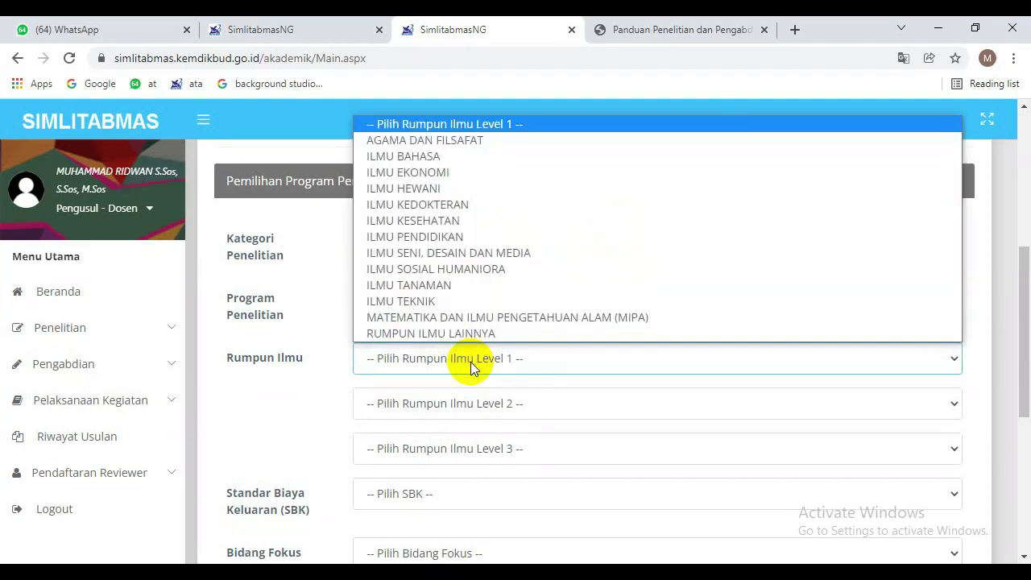
pyautogui.click(514, 271)
pyautogui.click(494, 411)
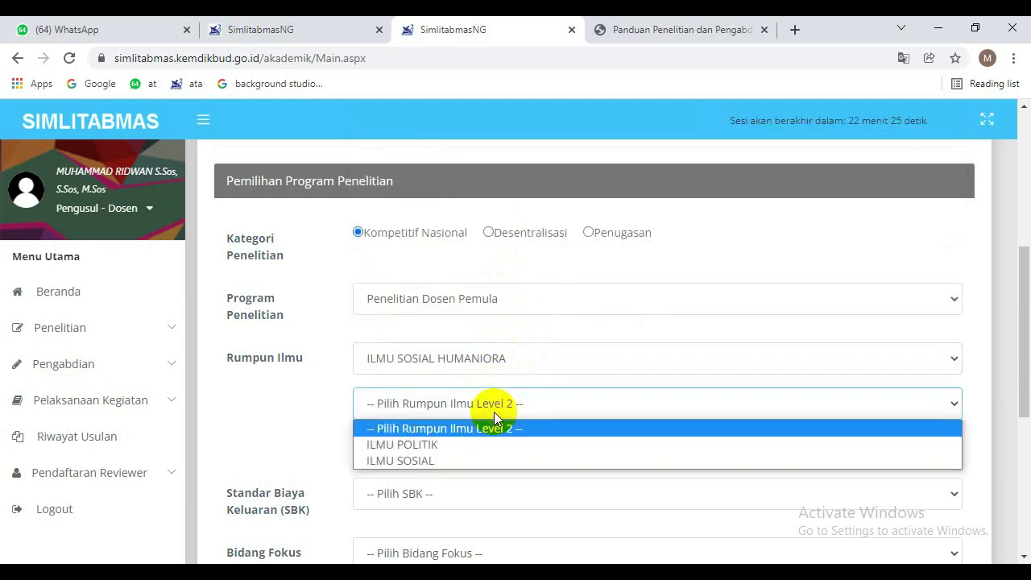
pyautogui.click(492, 458)
pyautogui.moveTo(1012, 329); pyautogui.dragTo(1012, 379)
pyautogui.click(617, 308)
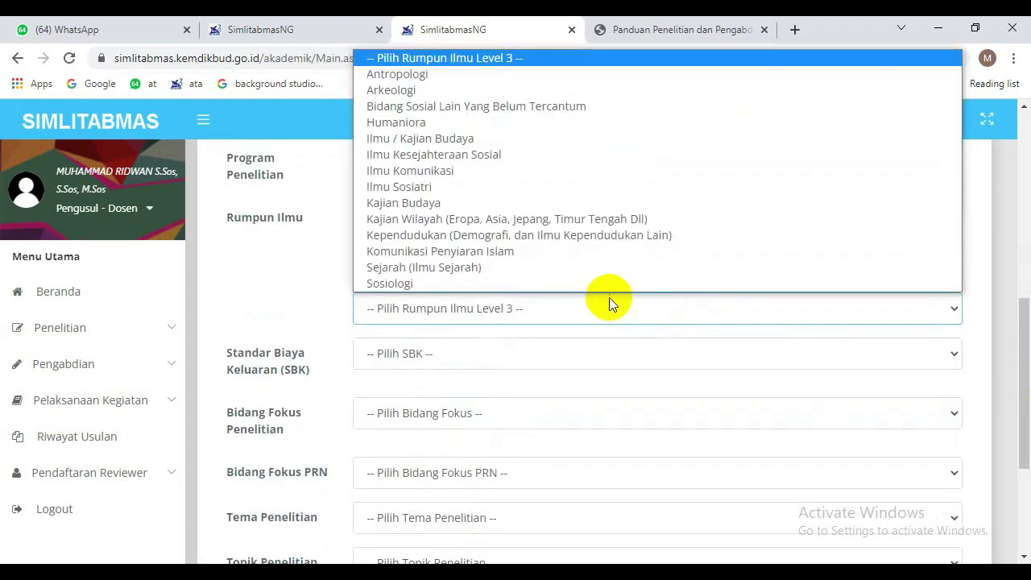
pyautogui.click(570, 173)
# Select SBK Riset Pembinaan/Kapasitas as the output cost standard.
pyautogui.click(532, 348)
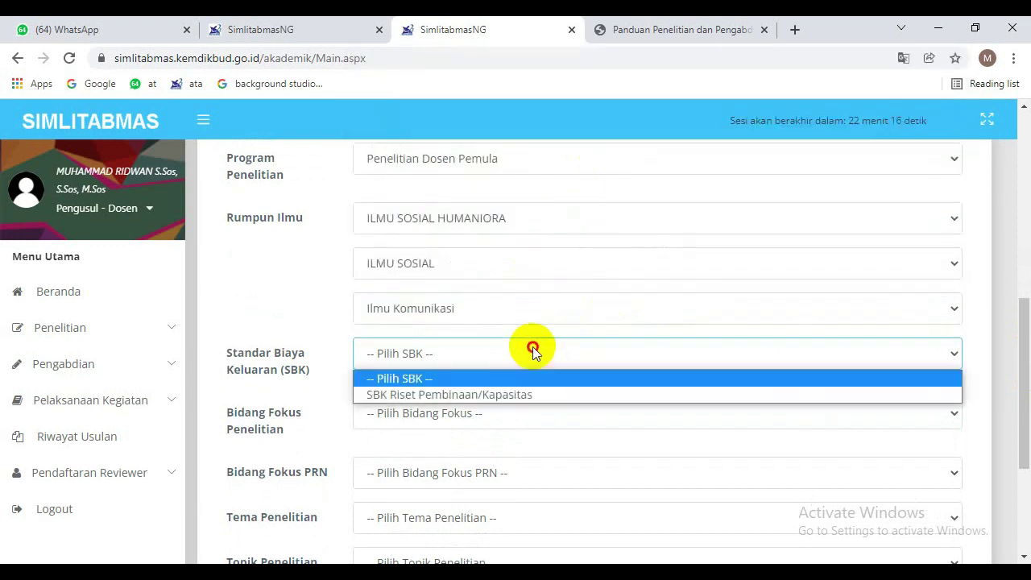
pyautogui.click(510, 399)
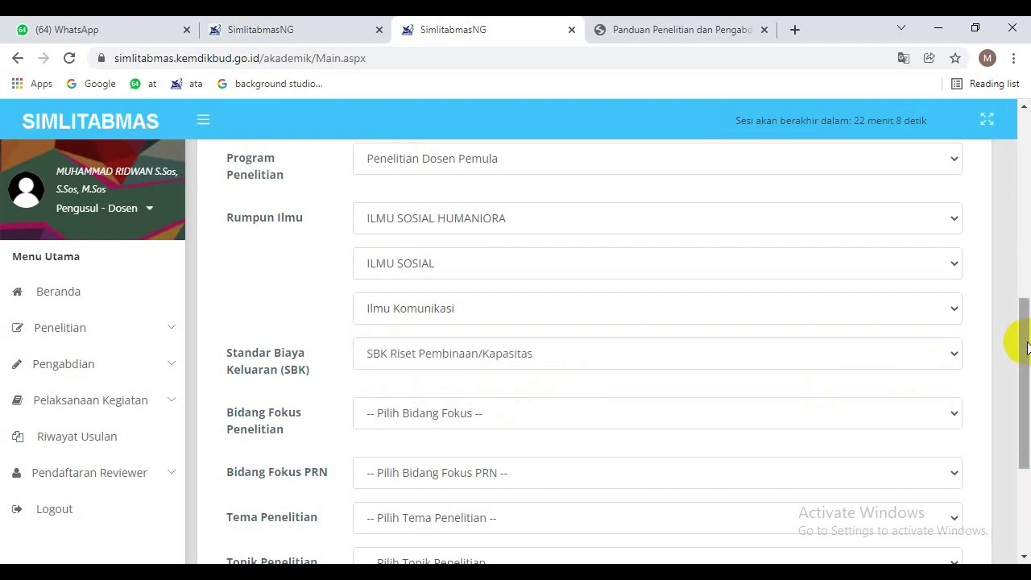
pyautogui.moveTo(1027, 348); pyautogui.dragTo(1027, 385)
pyautogui.click(620, 306)
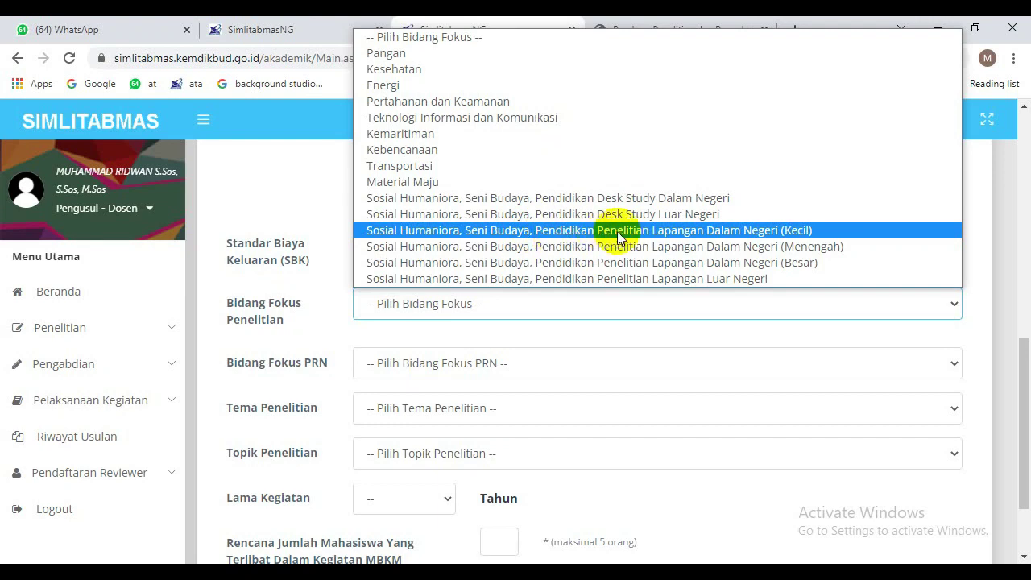
# Pick the research focus, Sosial Humaniora PRN focus, Pembangunan dan penguatan sosial budaya theme, and public-communication topic.
pyautogui.click(793, 230)
pyautogui.click(575, 366)
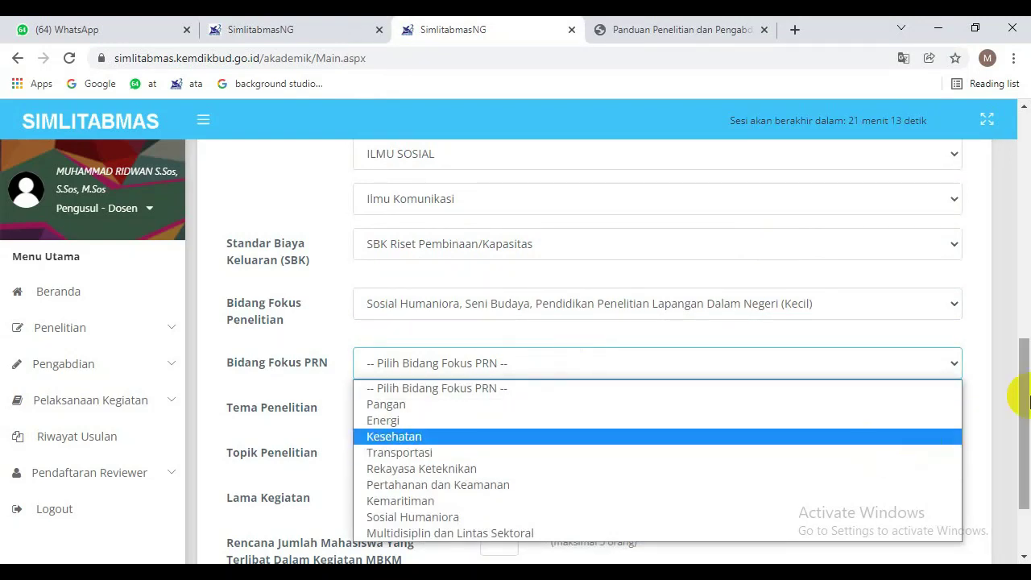
pyautogui.moveTo(1025, 382); pyautogui.dragTo(1028, 409)
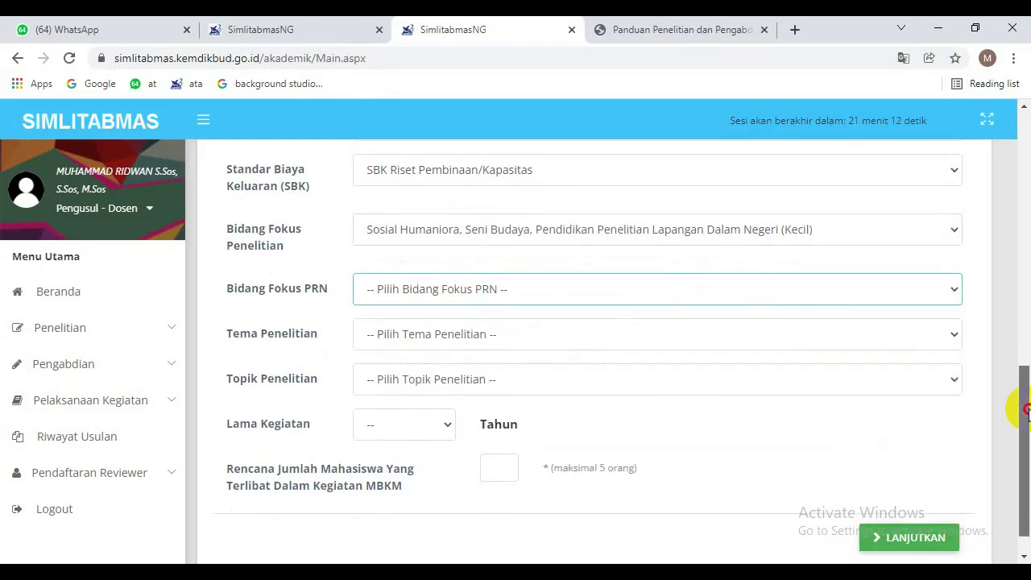
pyautogui.click(805, 290)
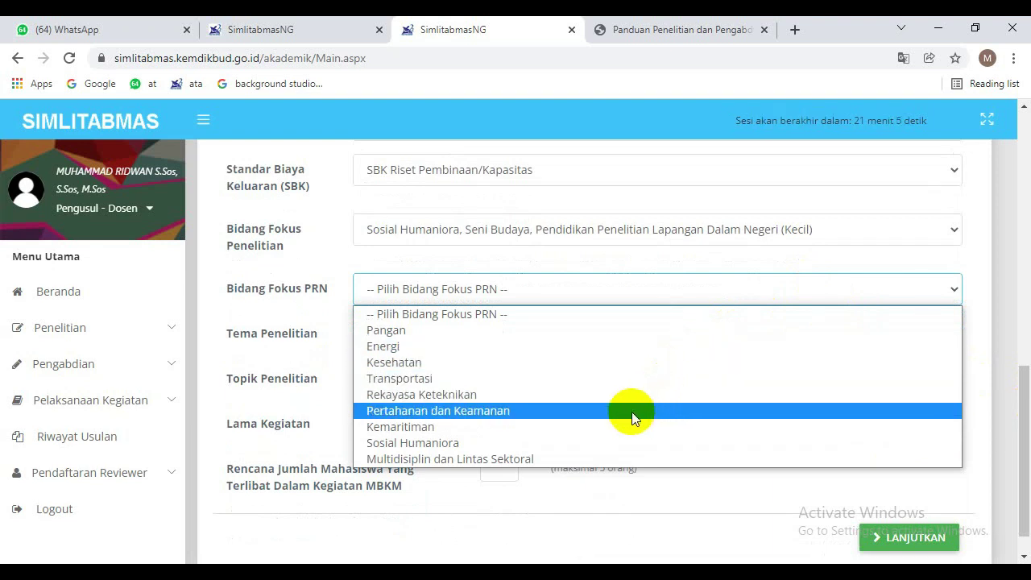
pyautogui.click(587, 443)
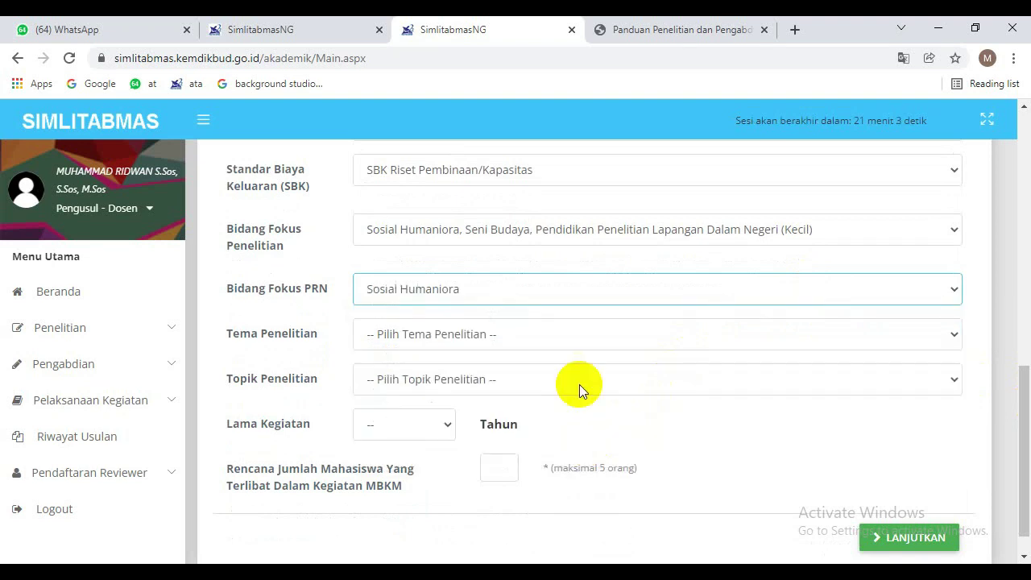
pyautogui.click(519, 334)
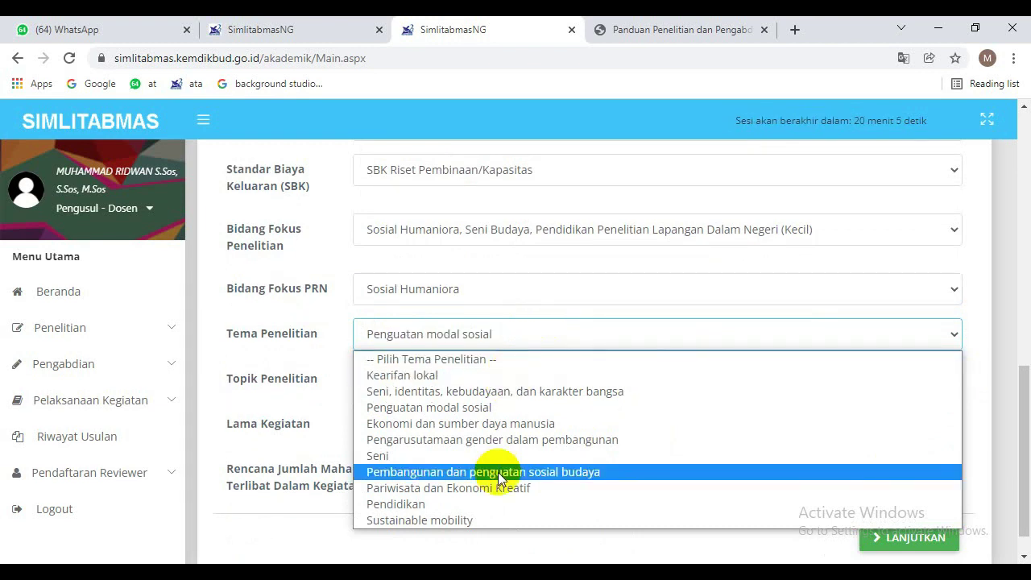
pyautogui.click(498, 472)
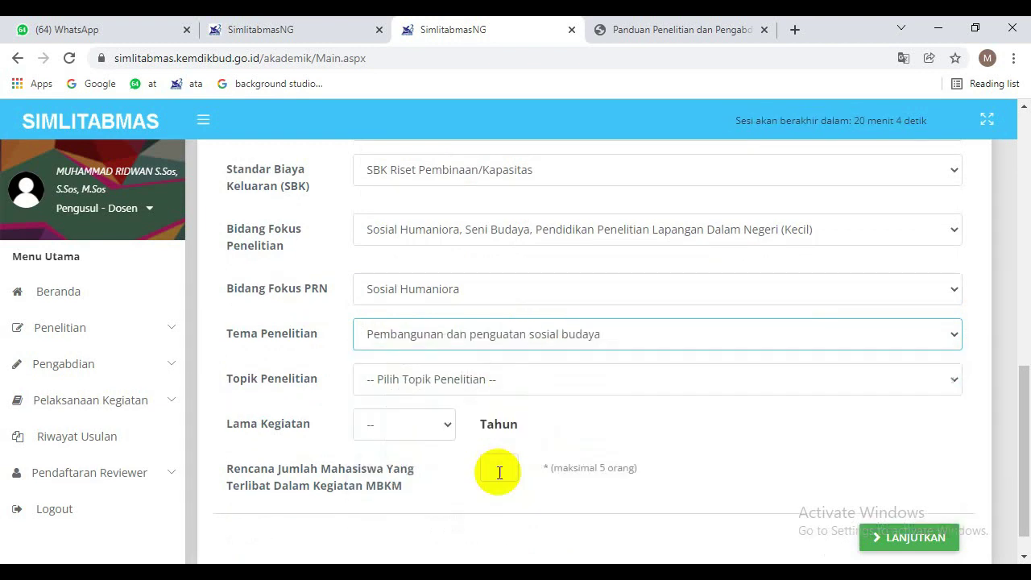
pyautogui.click(497, 379)
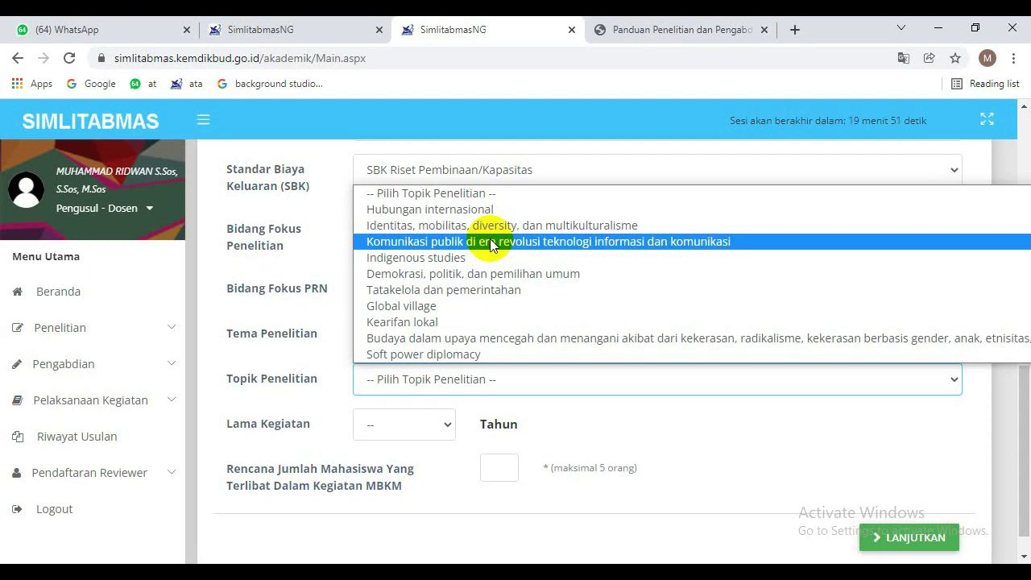
pyautogui.click(491, 242)
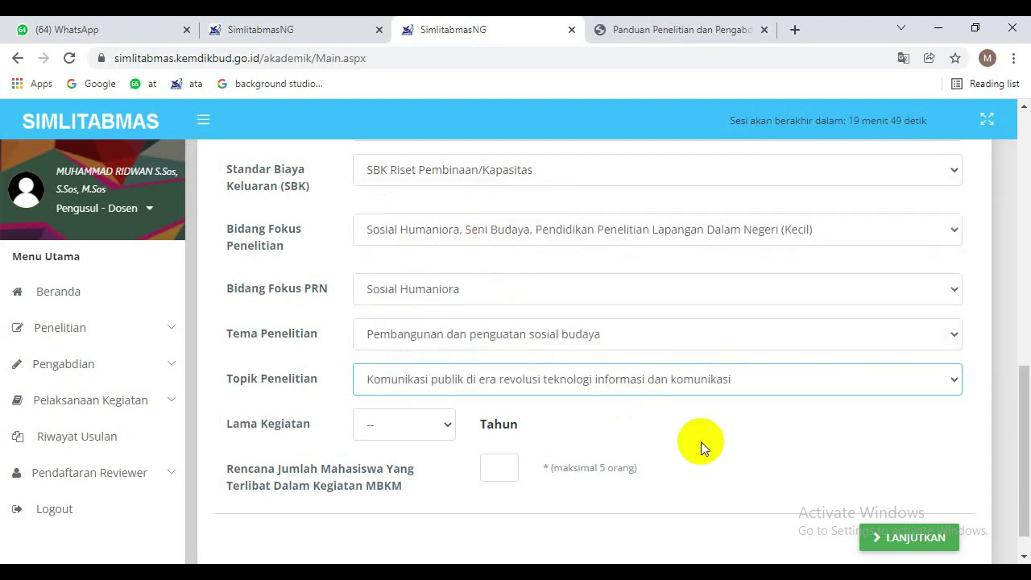
# Set the activity duration to 1 year and 3 MBKM students, then continue.
pyautogui.click(411, 431)
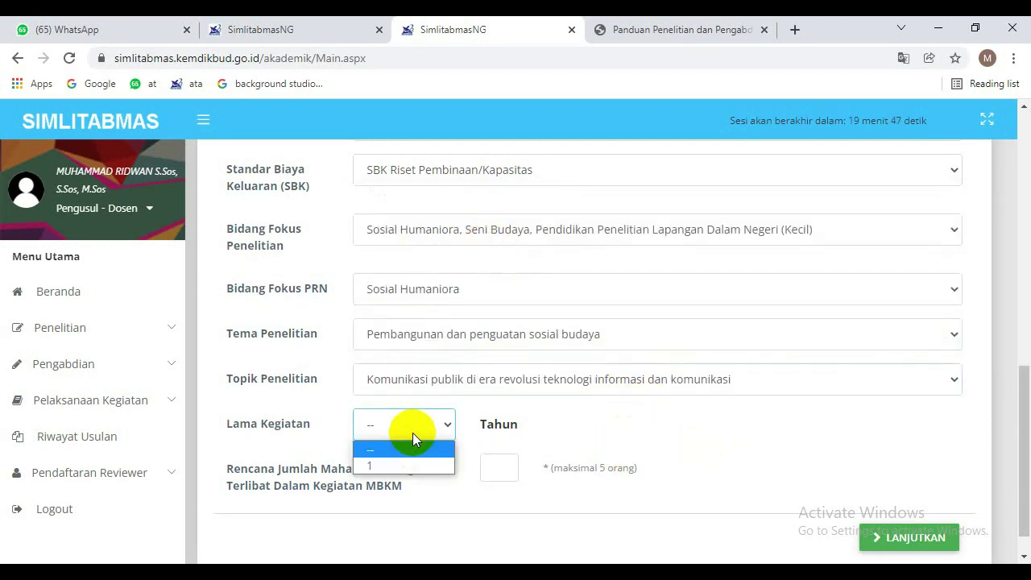
pyautogui.click(409, 467)
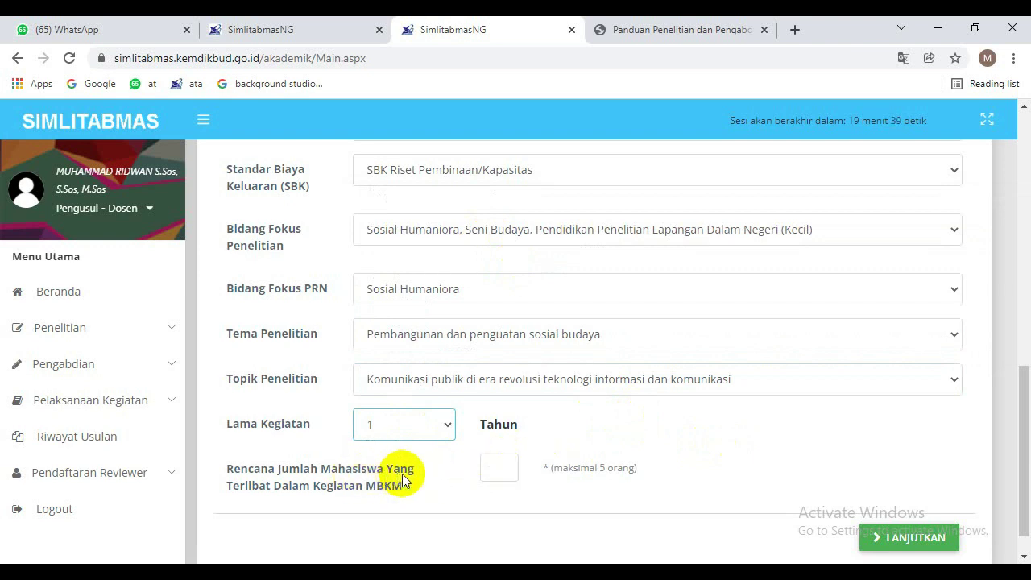
pyautogui.click(504, 473)
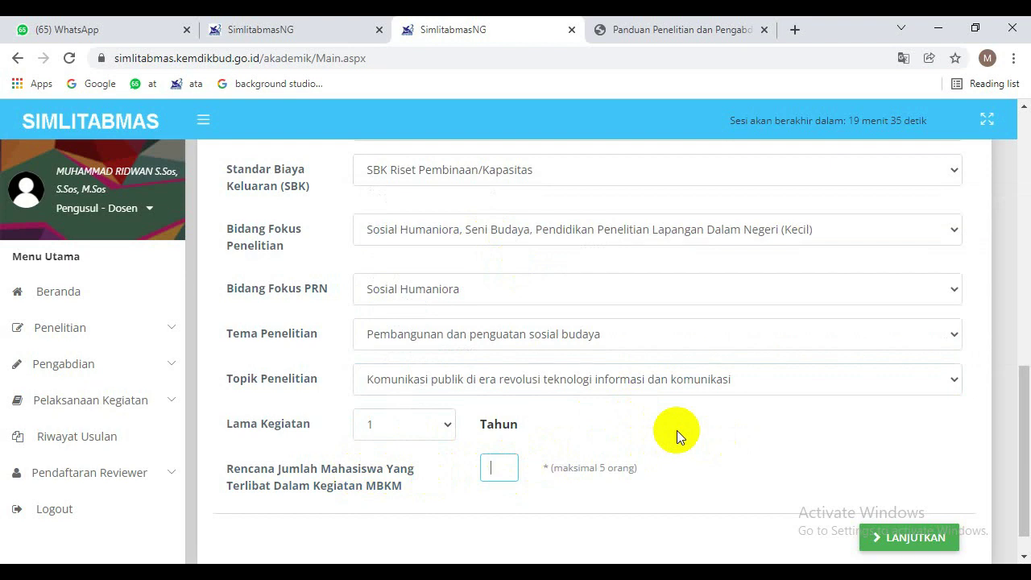
pyautogui.write('3')
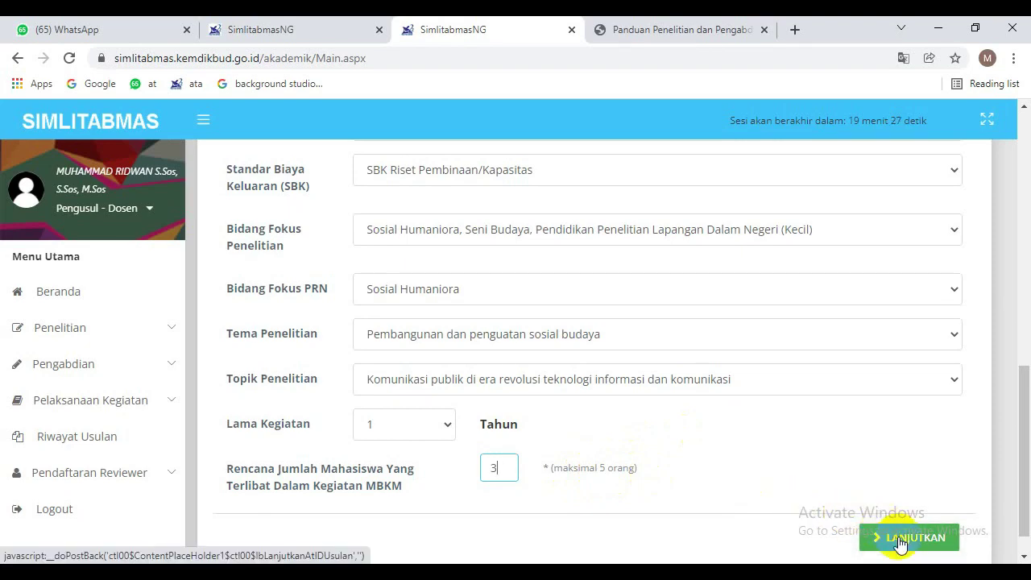
pyautogui.moveTo(1023, 414); pyautogui.dragTo(1027, 443)
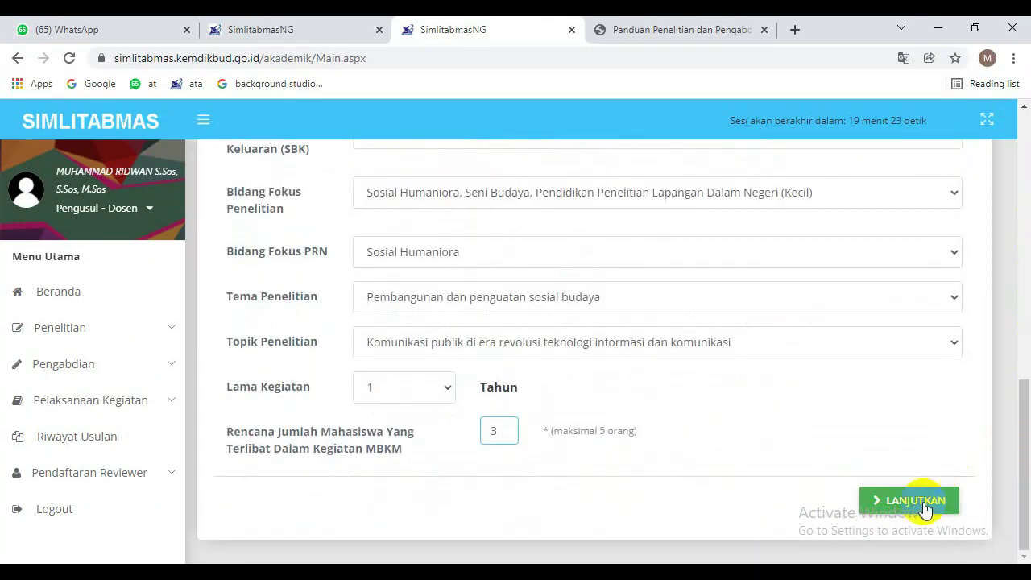
pyautogui.click(862, 501)
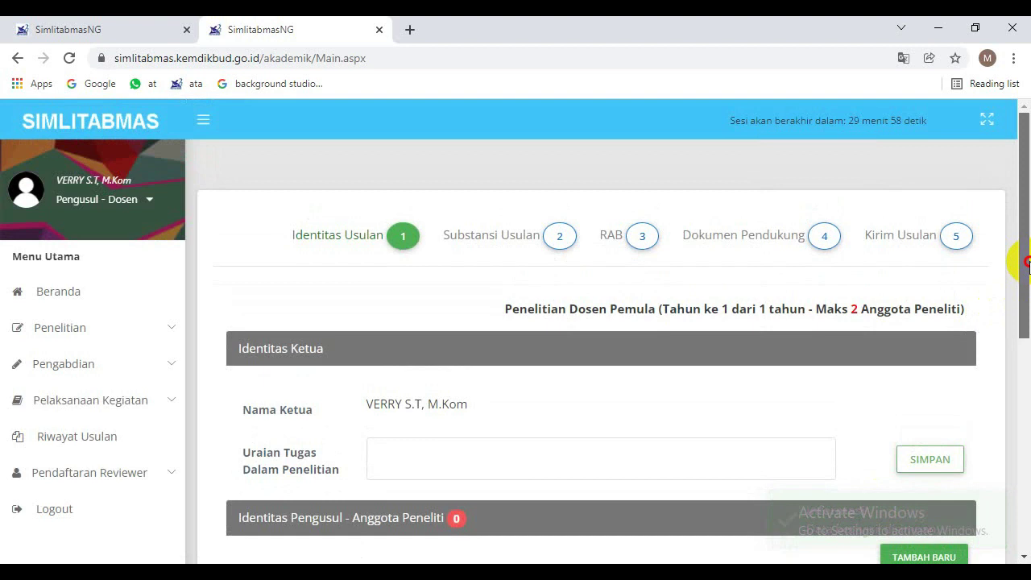
# Save 'Wawancara' as the leader's task description and open the new research member form.
pyautogui.moveTo(1027, 262); pyautogui.dragTo(1027, 290)
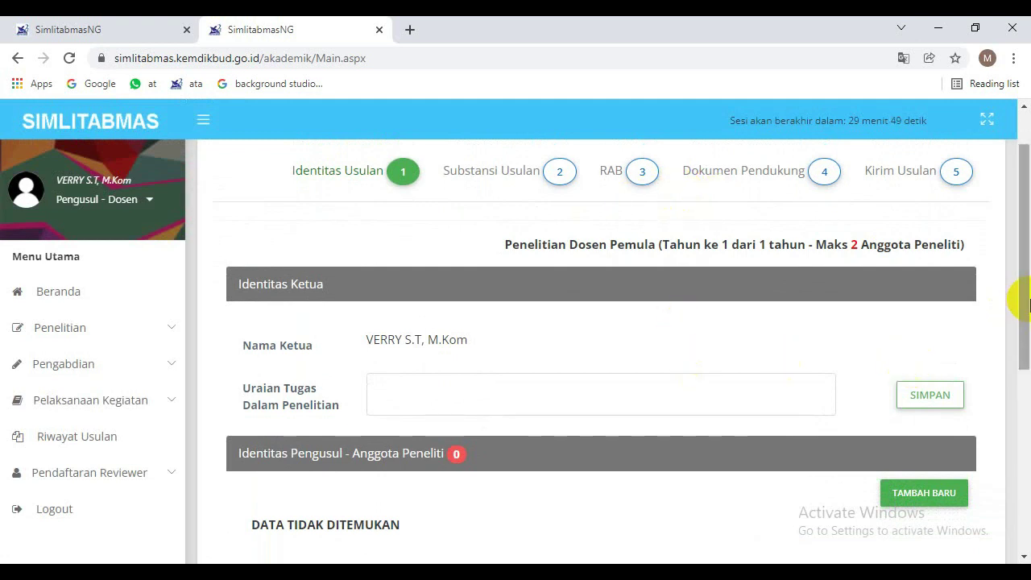
pyautogui.moveTo(1028, 288); pyautogui.dragTo(1028, 300)
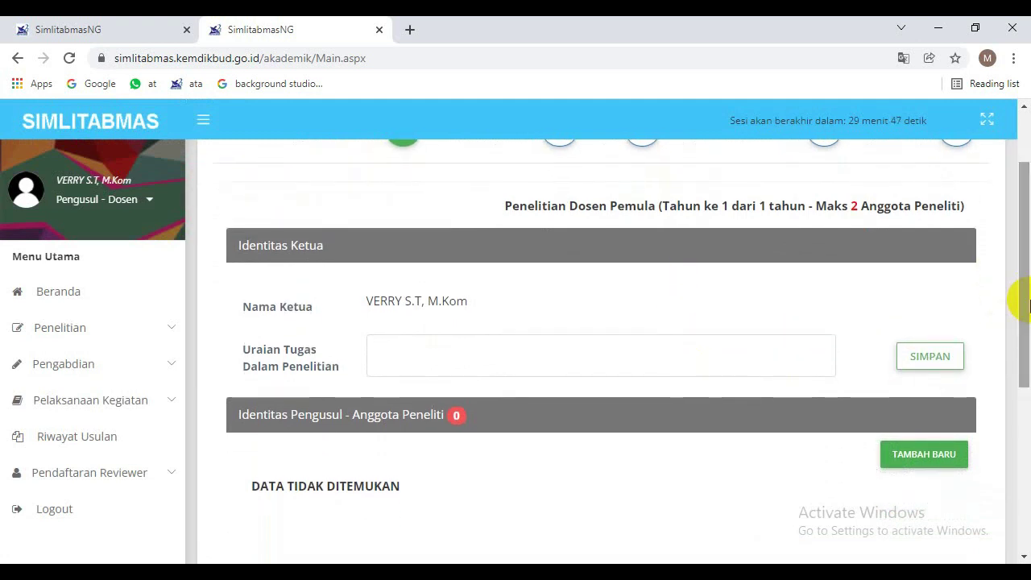
pyautogui.scroll(-1, 1014, 295)
pyautogui.click(586, 308)
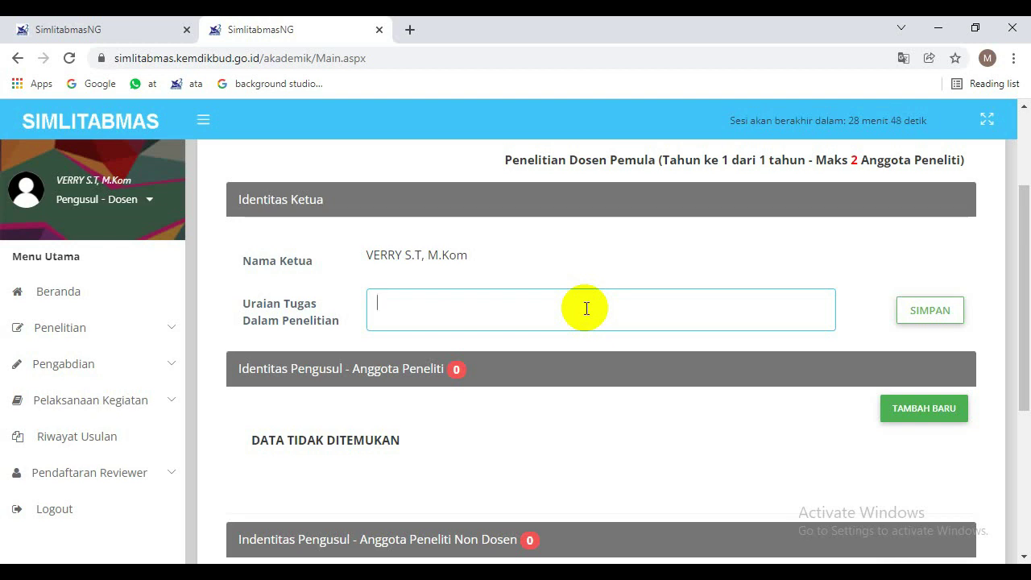
pyautogui.write('Waesa')
pyautogui.press('BackSpace')
pyautogui.press('BackSpace')
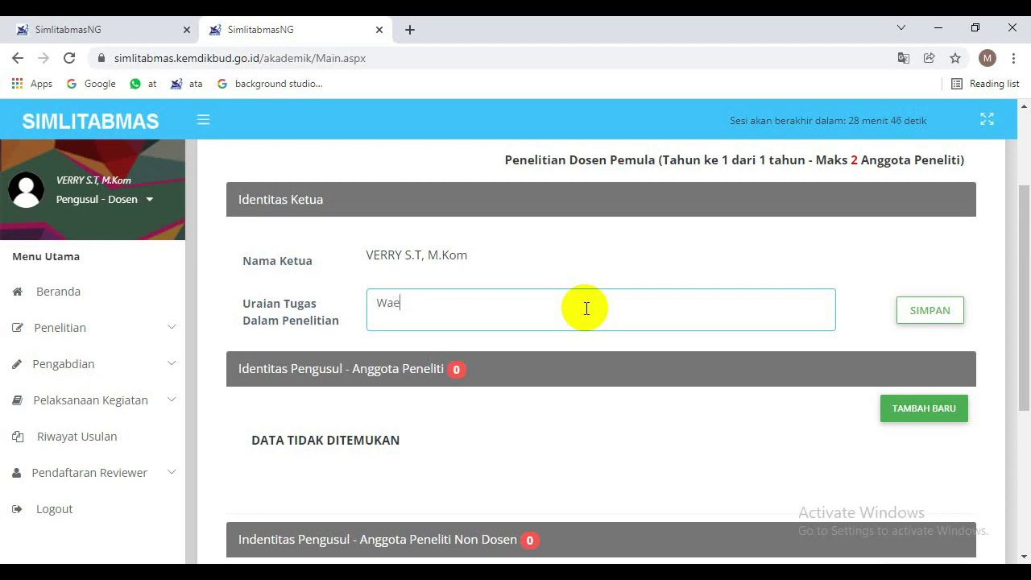
pyautogui.press('BackSpace')
pyautogui.write('wanca')
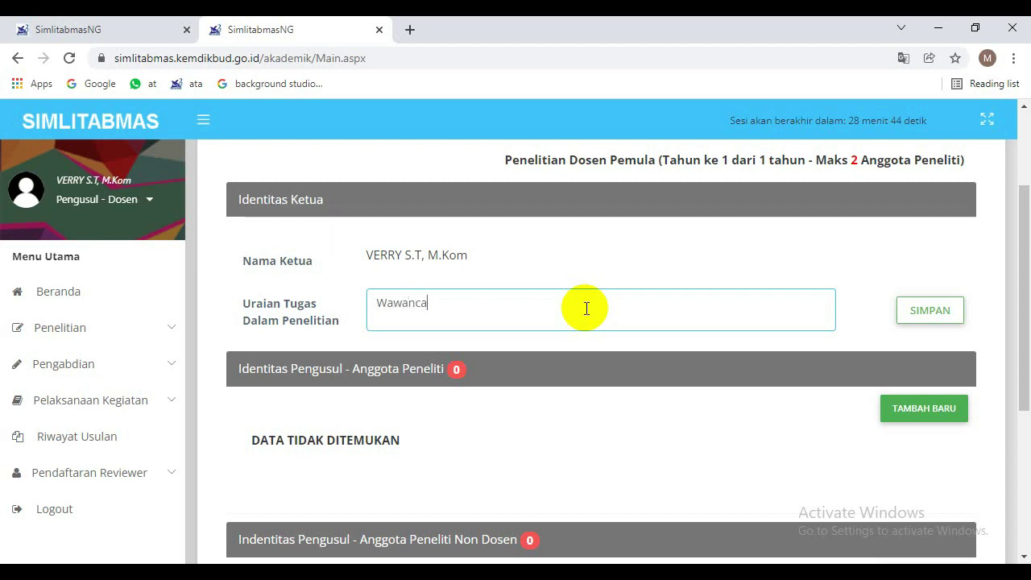
pyautogui.write('ra')
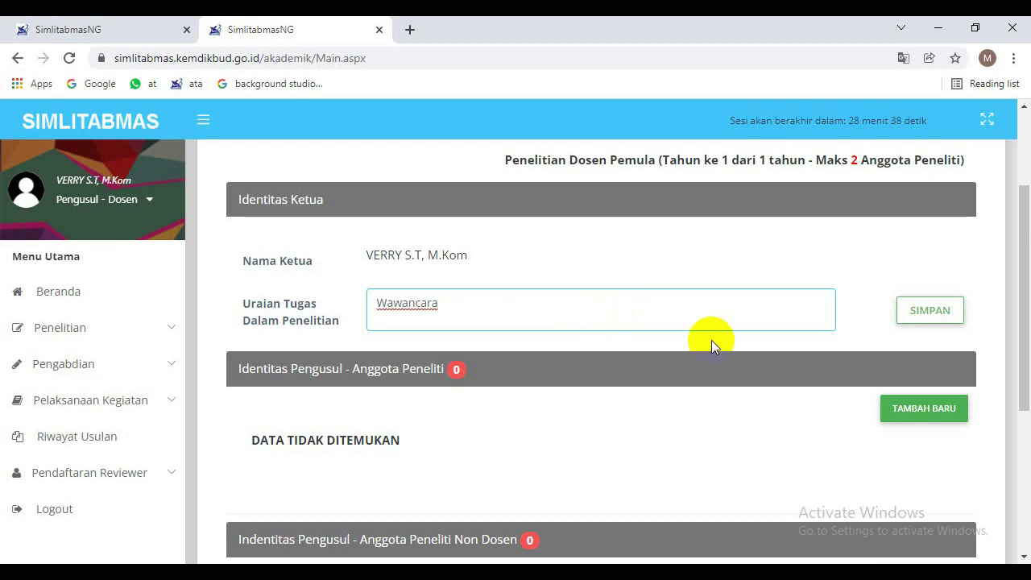
pyautogui.click(926, 313)
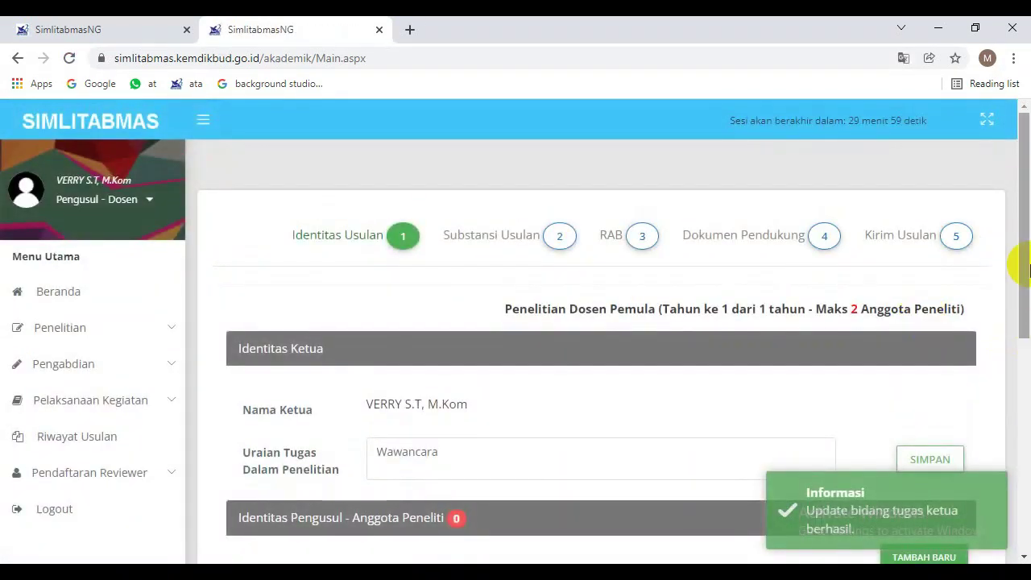
pyautogui.scroll(-3, 1023, 269)
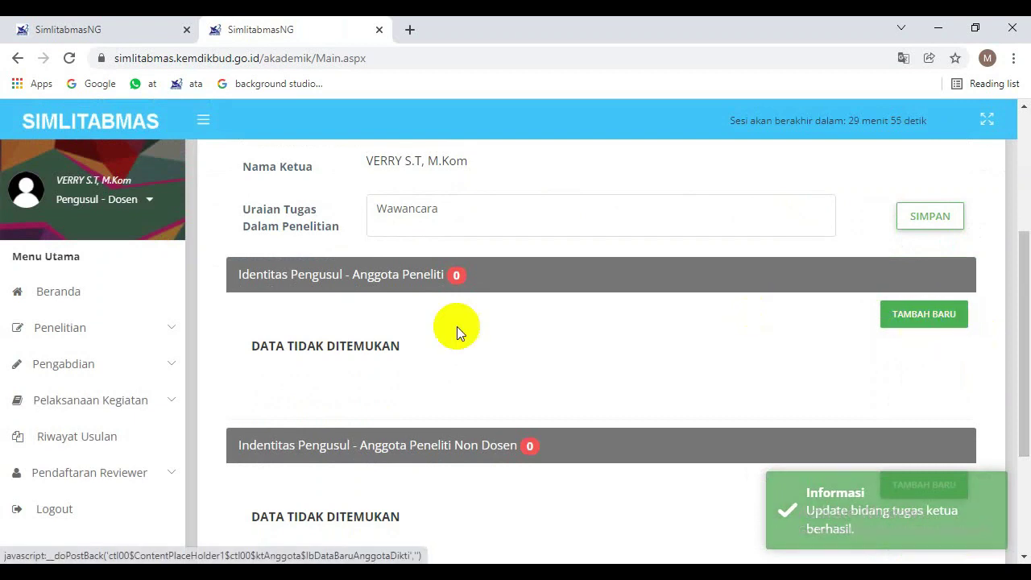
pyautogui.click(917, 322)
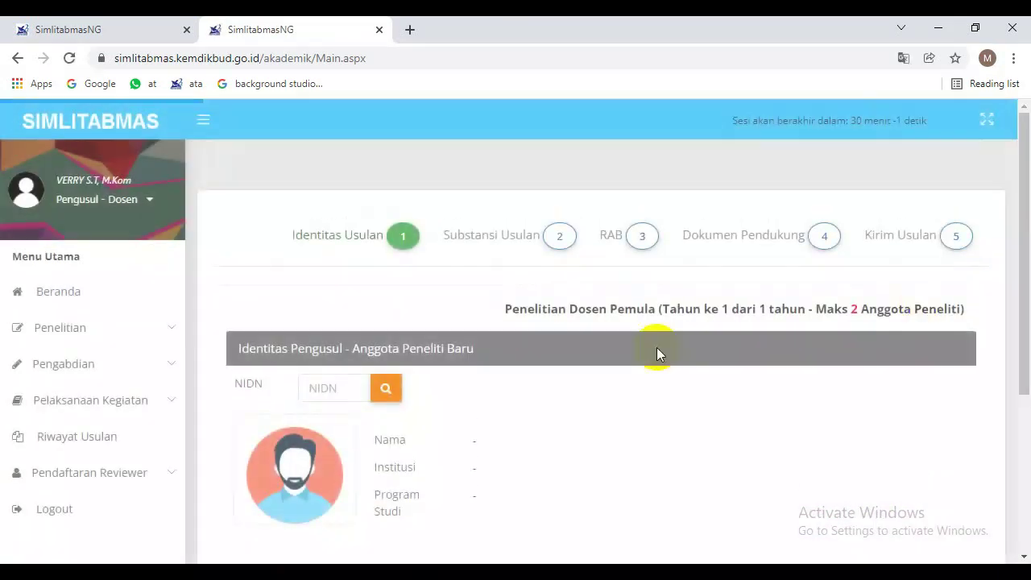
# Paste the new member's NIDN and look up the lecturer.
pyautogui.scroll(-2, 403, 362)
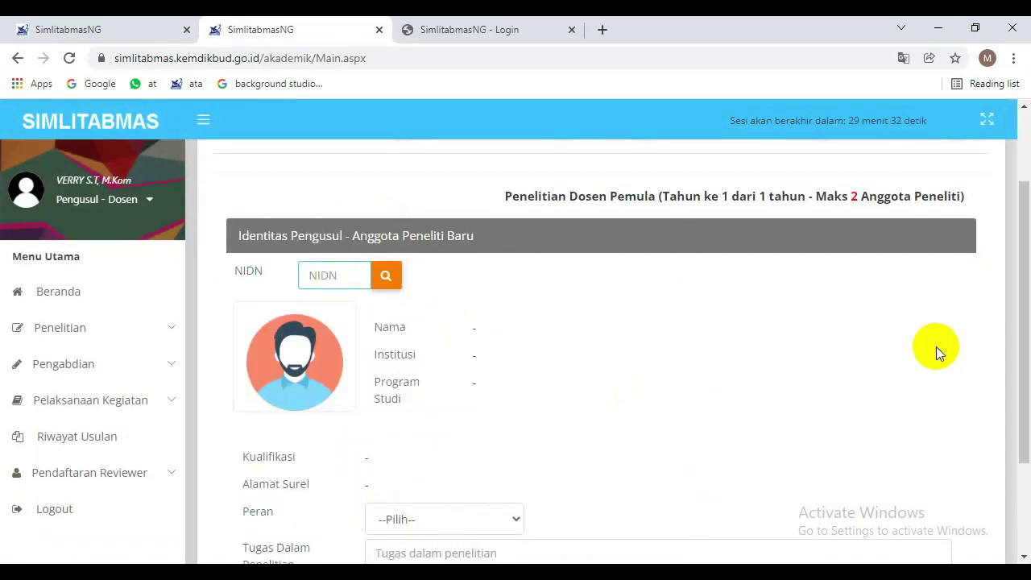
pyautogui.scroll(2, 983, 334)
pyautogui.moveTo(1027, 297); pyautogui.dragTo(1027, 322)
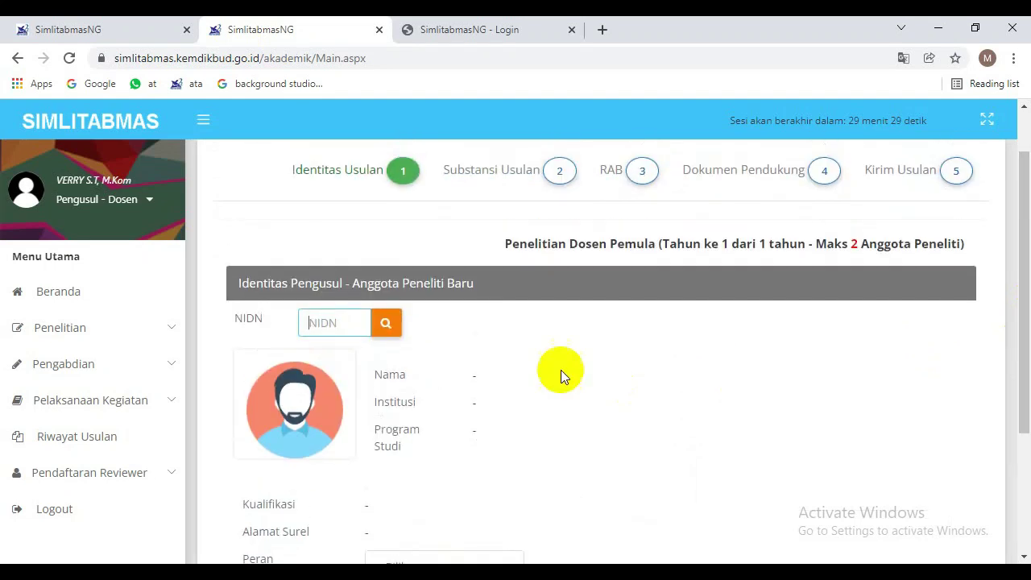
pyautogui.click(327, 318)
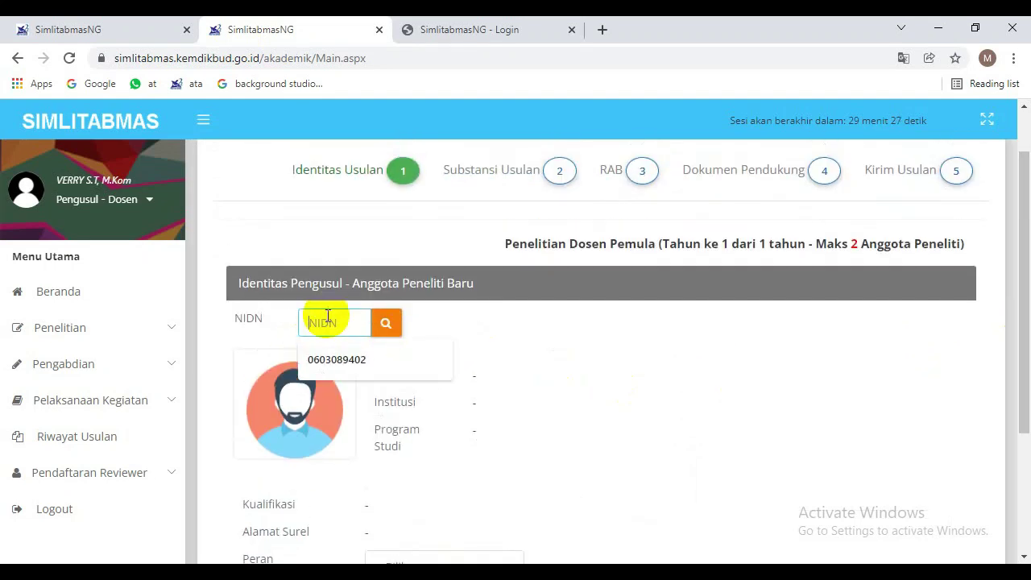
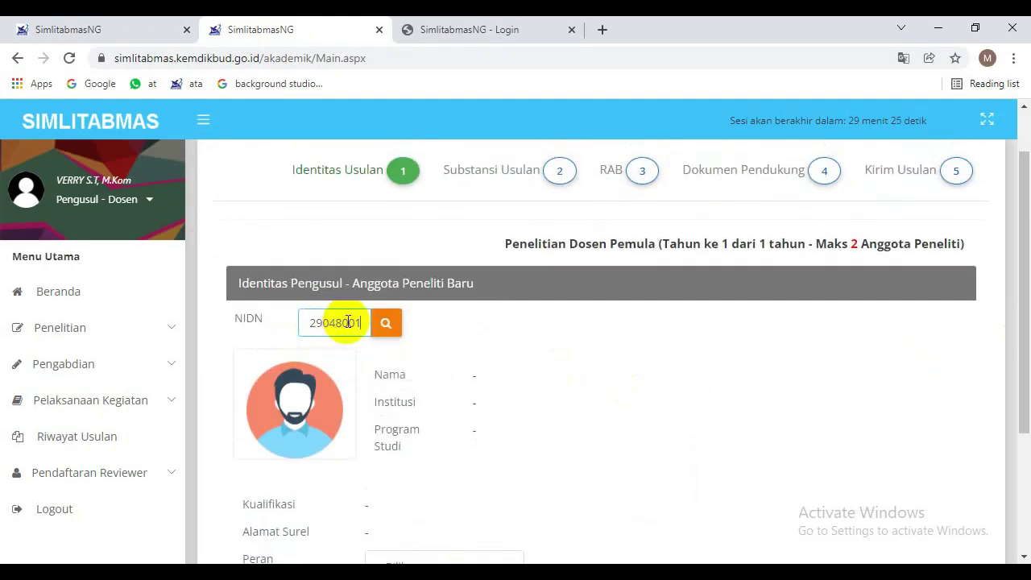
pyautogui.click(386, 326)
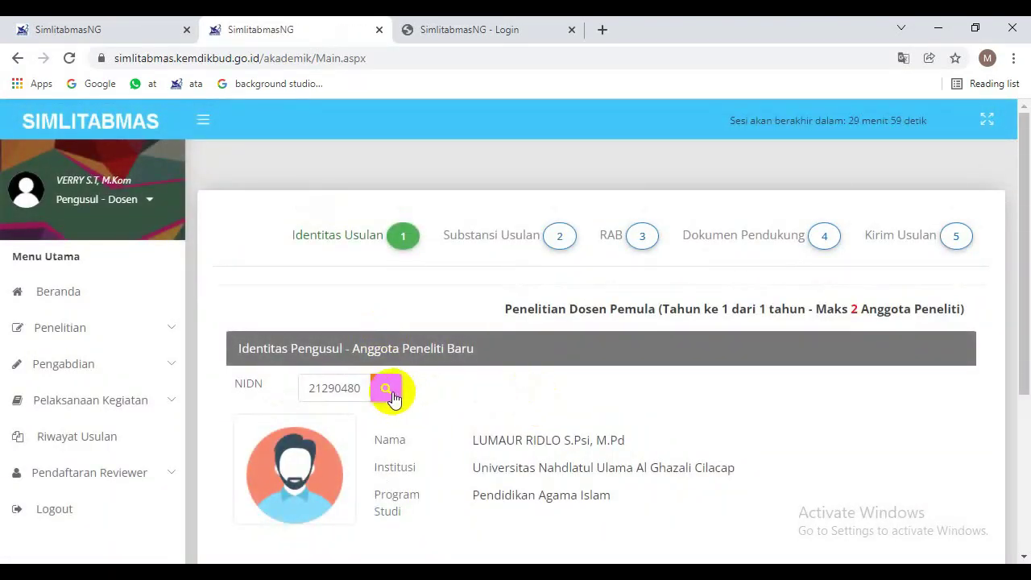
pyautogui.moveTo(1023, 295); pyautogui.dragTo(1025, 375)
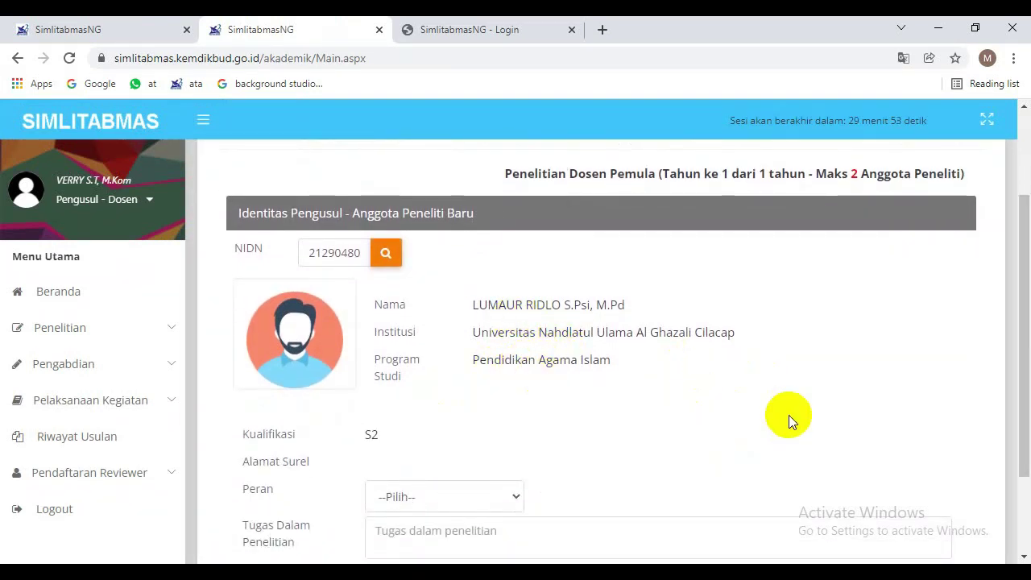
pyautogui.moveTo(1024, 376); pyautogui.dragTo(1014, 427)
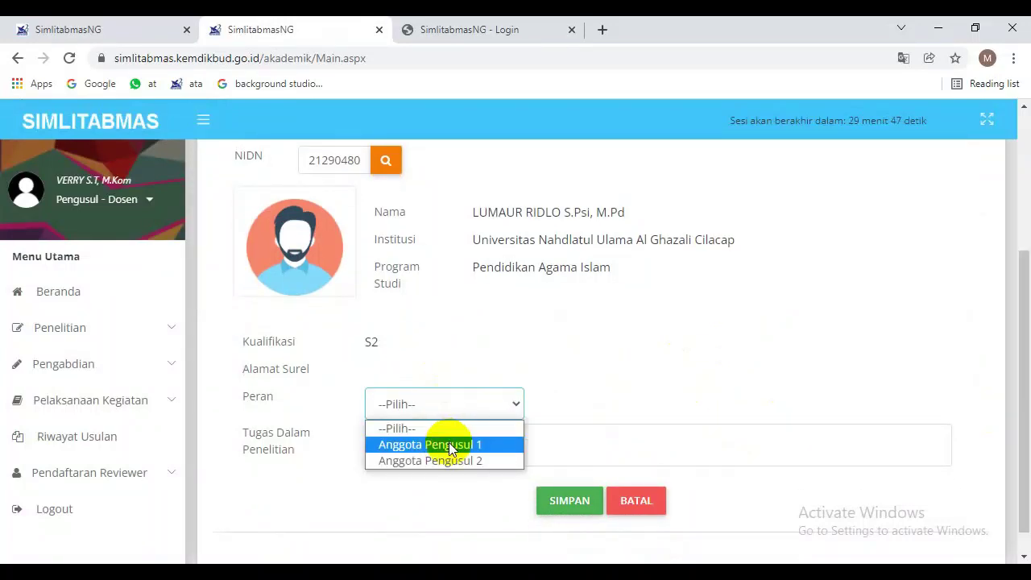
# Assign role Anggota Pengusul 1 with task Pengolah data and save the member.
pyautogui.click(449, 445)
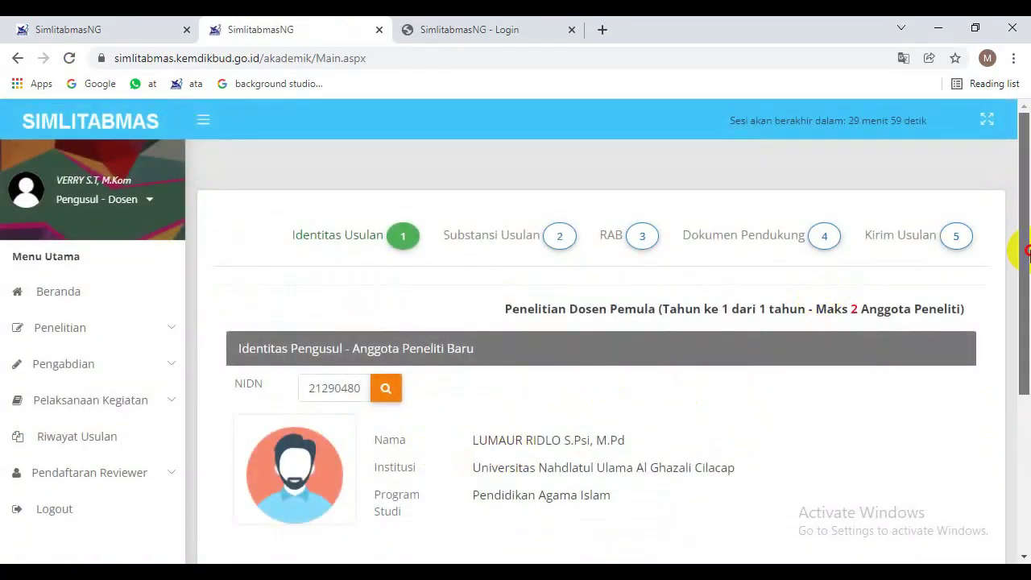
pyautogui.moveTo(1024, 253); pyautogui.dragTo(1016, 403)
pyautogui.click(558, 421)
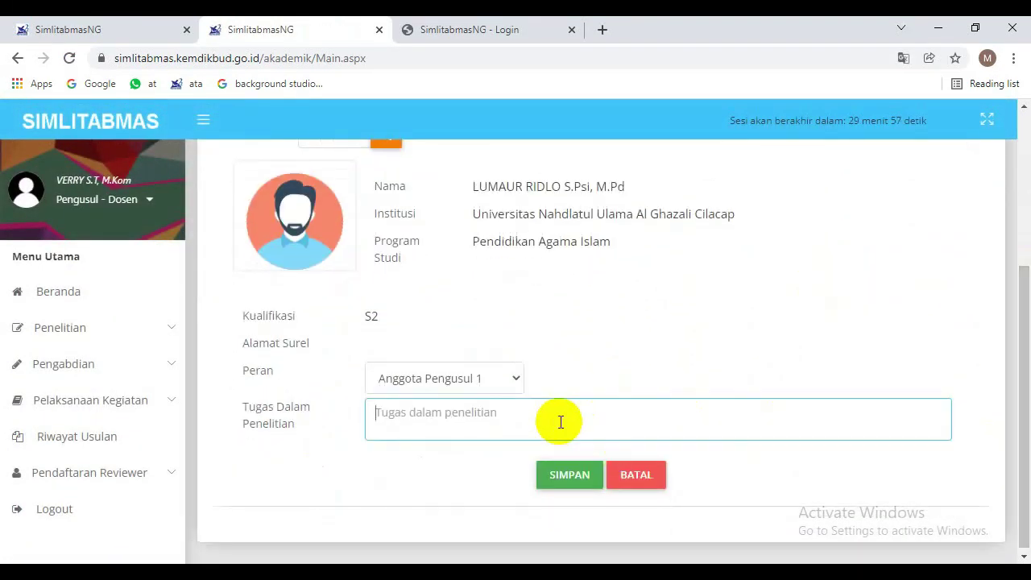
pyautogui.write('Pengolah data')
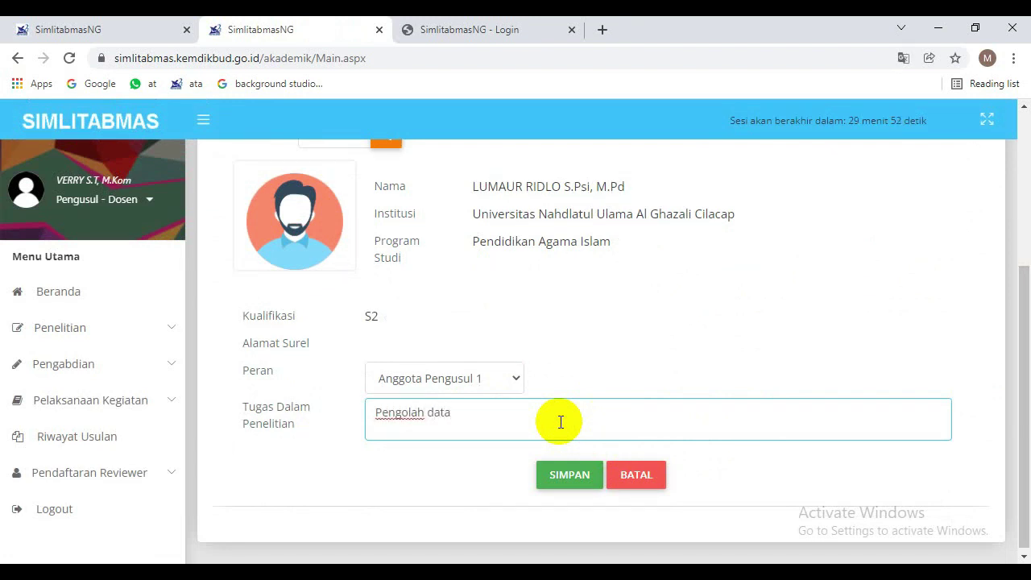
pyautogui.click(571, 477)
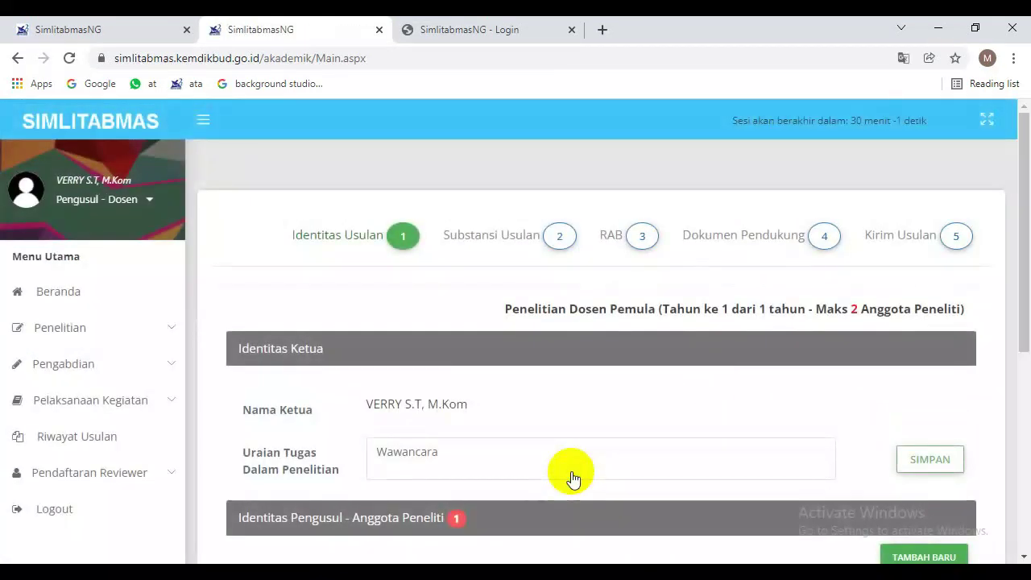
# Scroll down to the Anggota Peneliti list and the empty Anggota Peneliti Non Dosen section.
pyautogui.moveTo(1018, 269); pyautogui.dragTo(1012, 329)
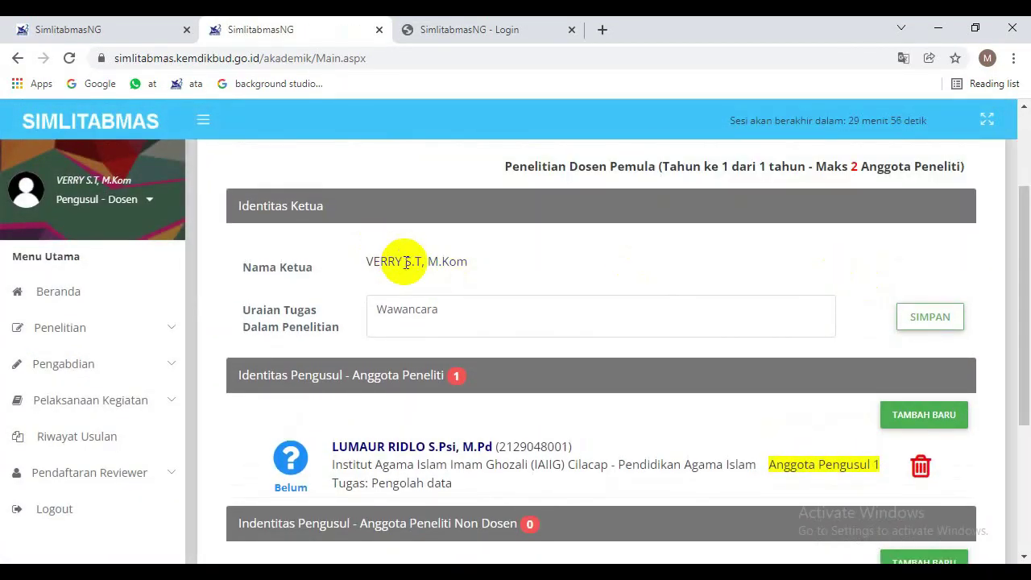
pyautogui.moveTo(1014, 314); pyautogui.dragTo(1029, 358)
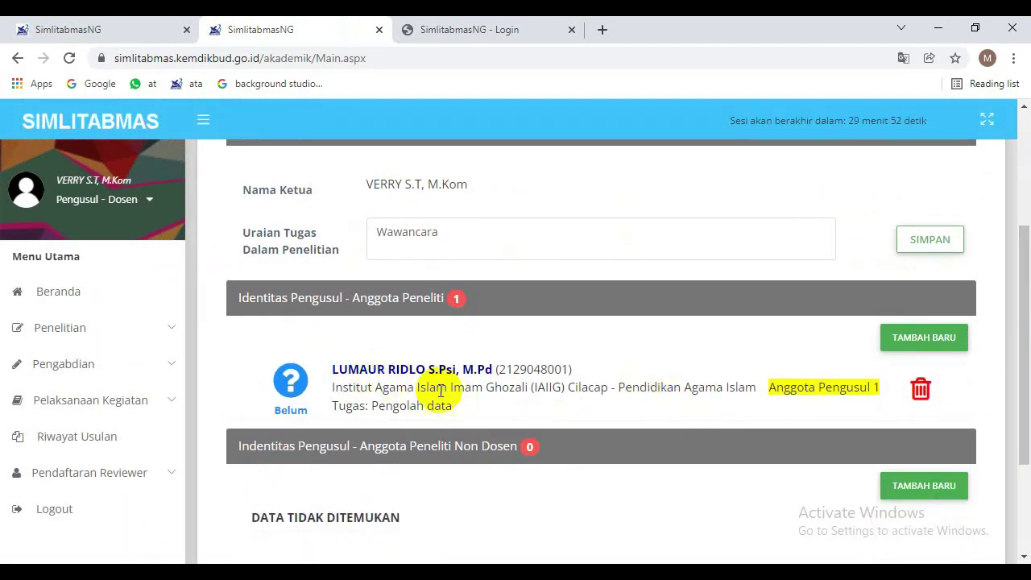
pyautogui.moveTo(1026, 323); pyautogui.dragTo(1028, 366)
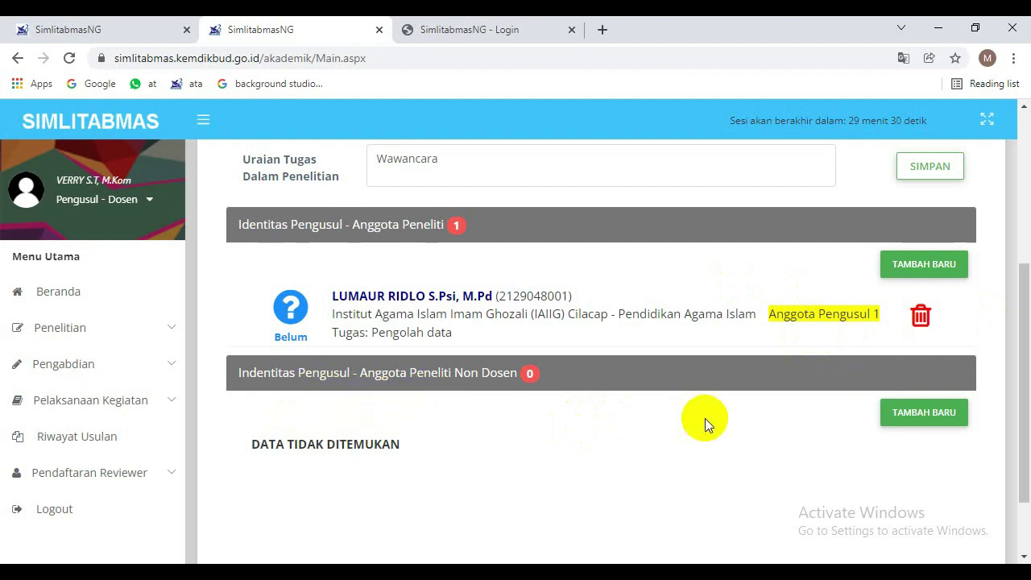
pyautogui.click(918, 419)
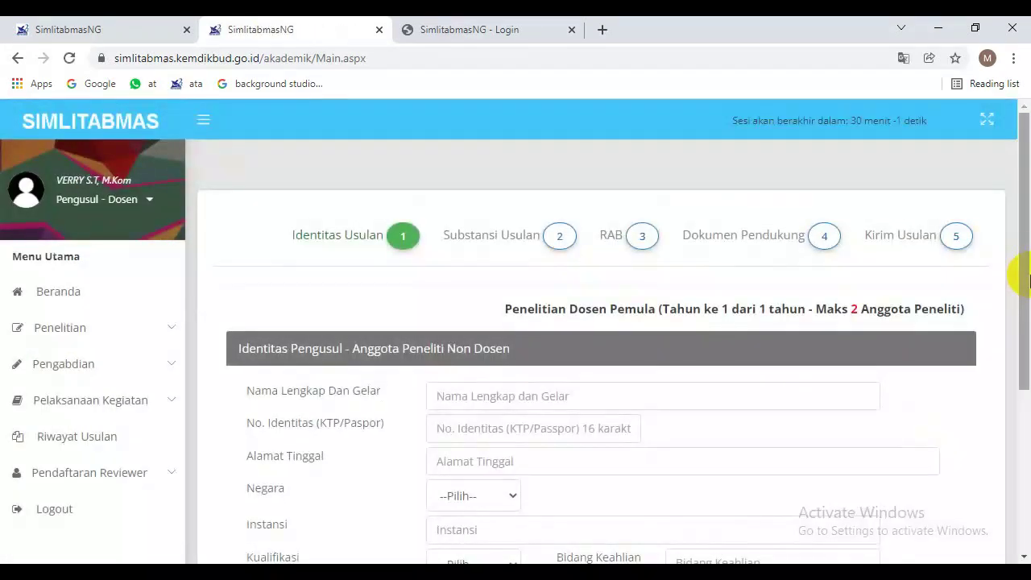
pyautogui.moveTo(1027, 278); pyautogui.dragTo(1025, 369)
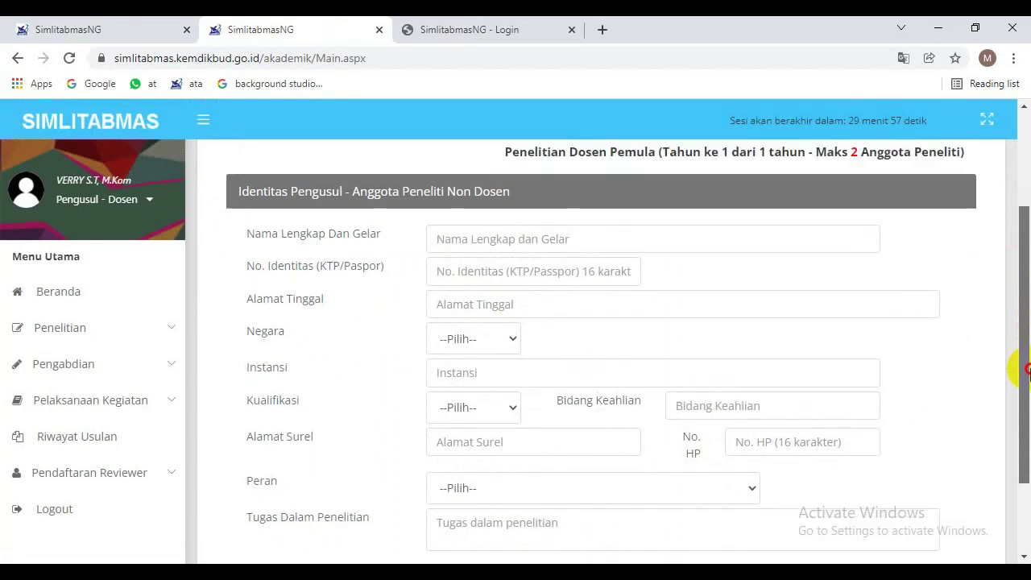
pyautogui.click(582, 239)
pyautogui.click(497, 273)
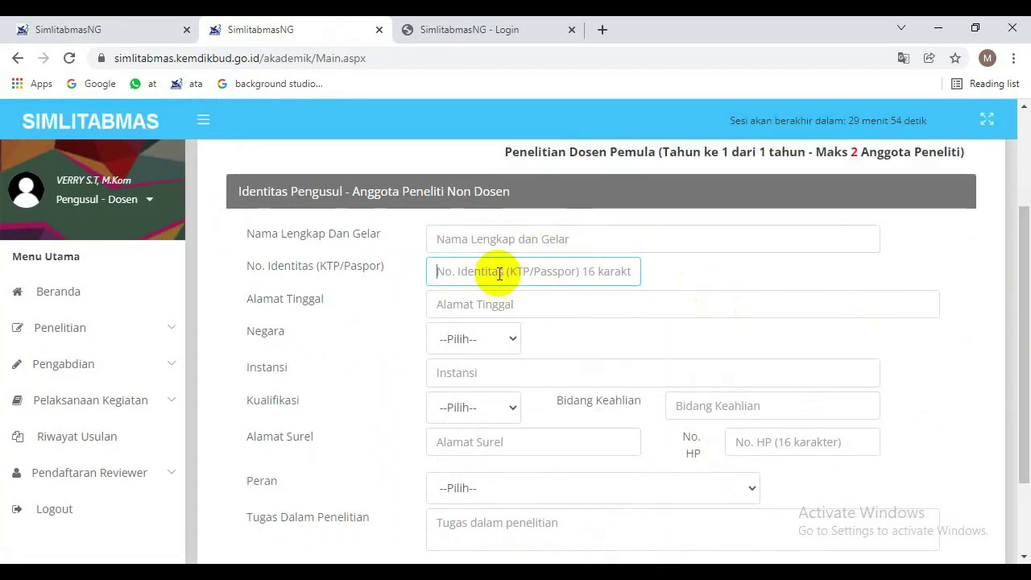
pyautogui.click(498, 302)
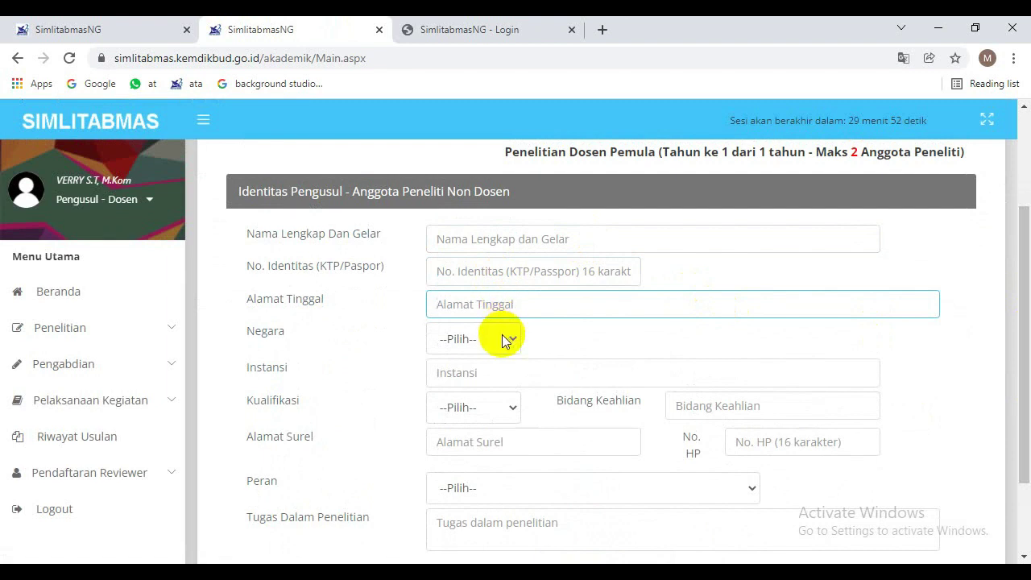
pyautogui.click(501, 341)
pyautogui.click(563, 375)
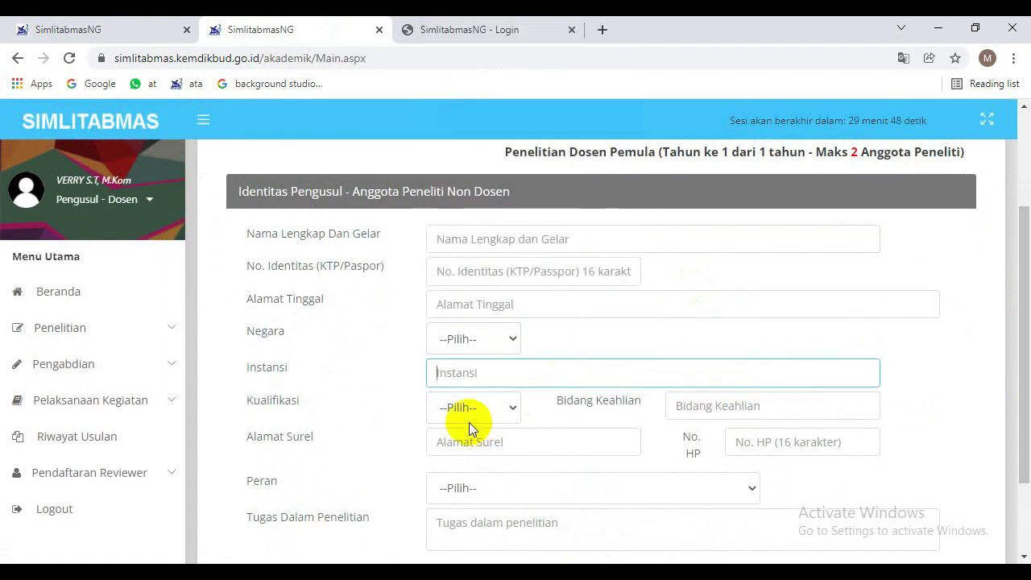
pyautogui.click(487, 412)
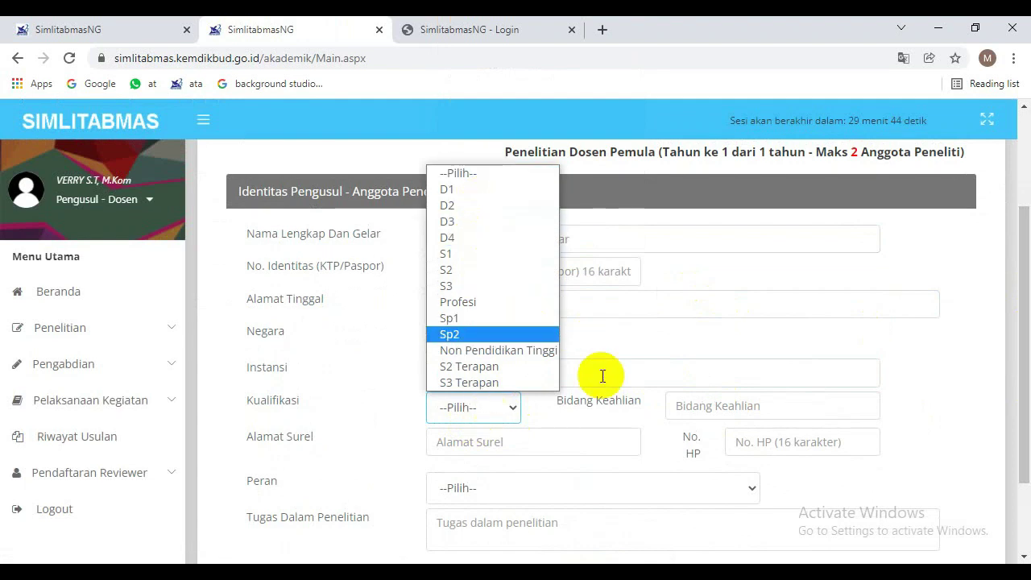
pyautogui.click(649, 326)
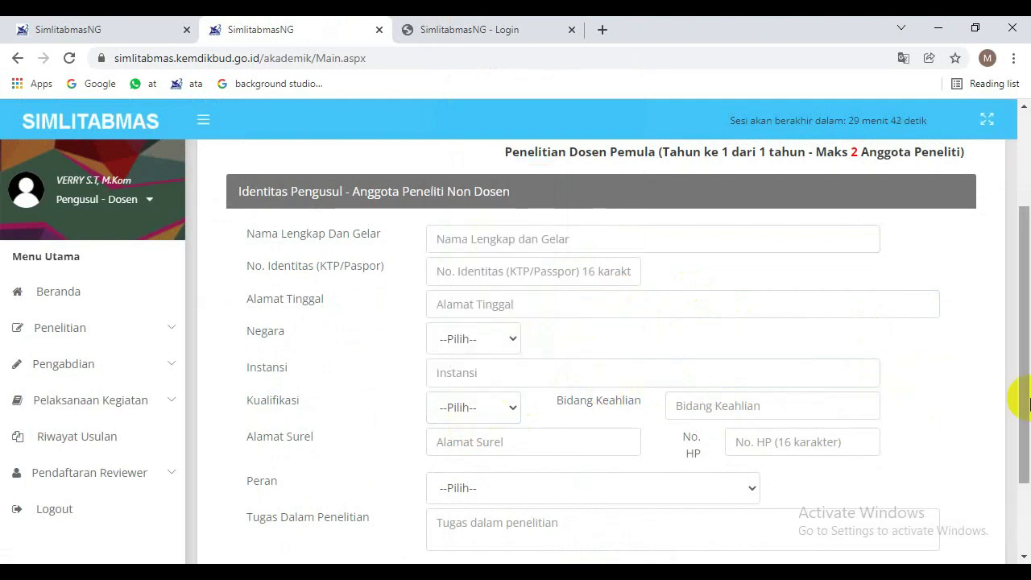
pyautogui.moveTo(1020, 395); pyautogui.dragTo(1026, 333)
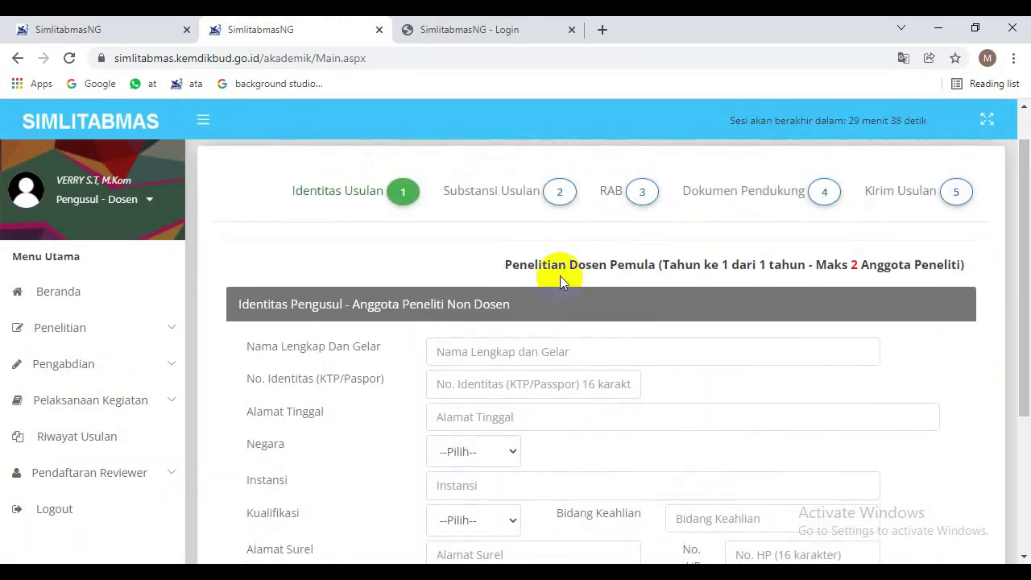
pyautogui.click(404, 194)
# Re-save Wawancara as the team leader's research task under Identitas Ketua.
pyautogui.moveTo(1015, 437); pyautogui.dragTo(1027, 320)
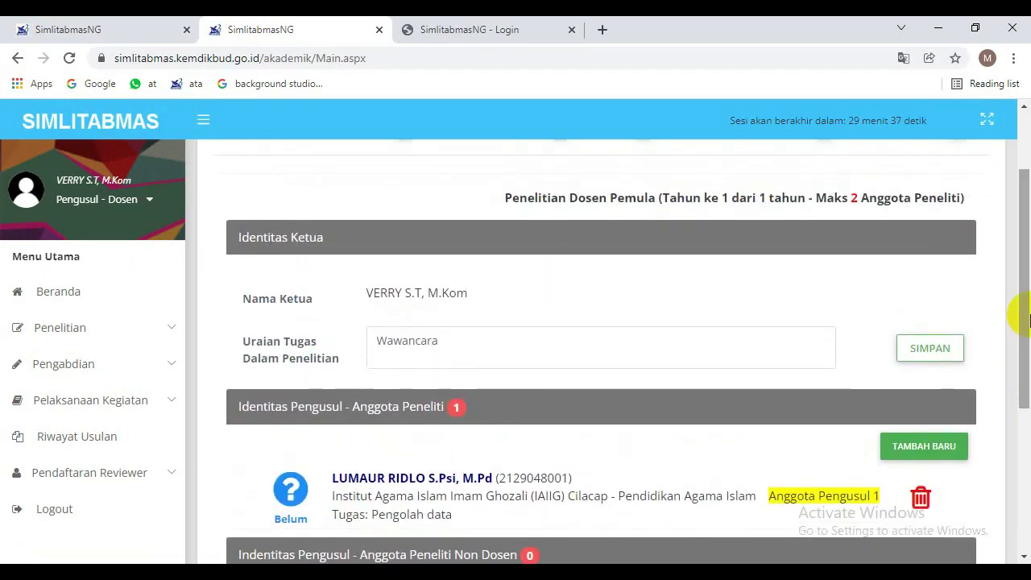
pyautogui.click(940, 351)
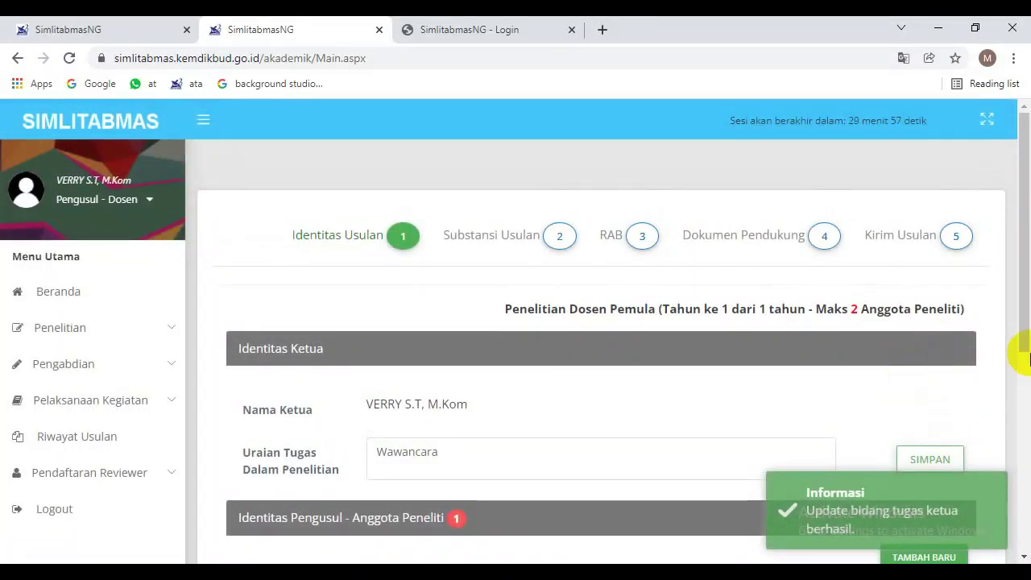
pyautogui.moveTo(1014, 350); pyautogui.dragTo(1027, 211)
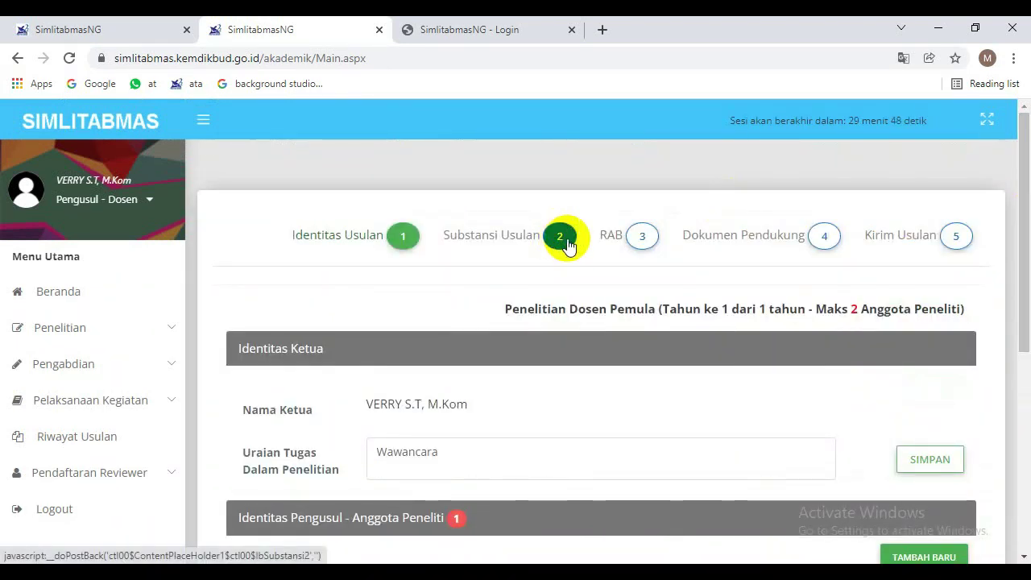
# Go to step 2 Substansi Usulan and choose Kelompok Riset lainnya as the macro research group.
pyautogui.click(562, 238)
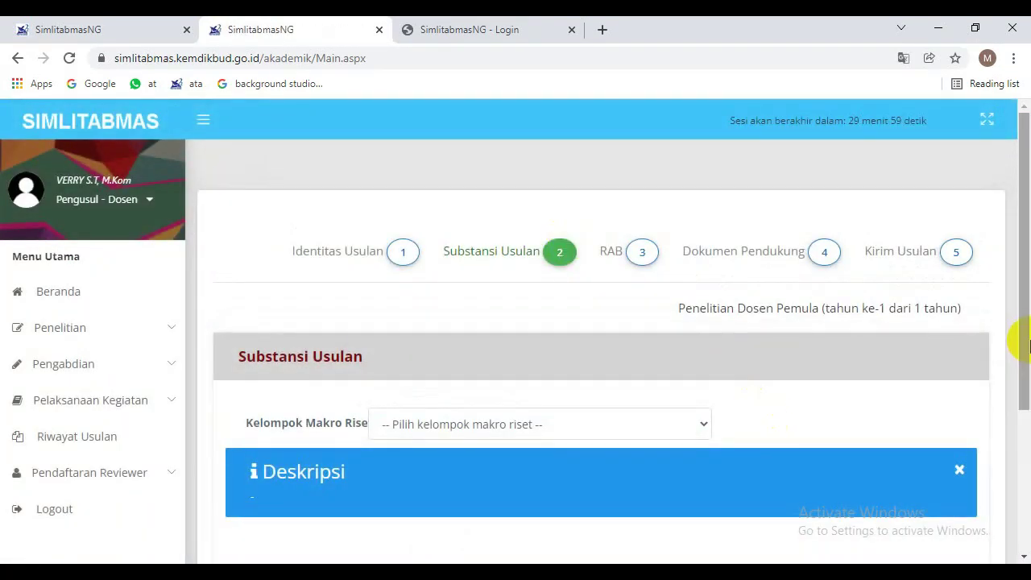
pyautogui.moveTo(1025, 239); pyautogui.dragTo(1027, 322)
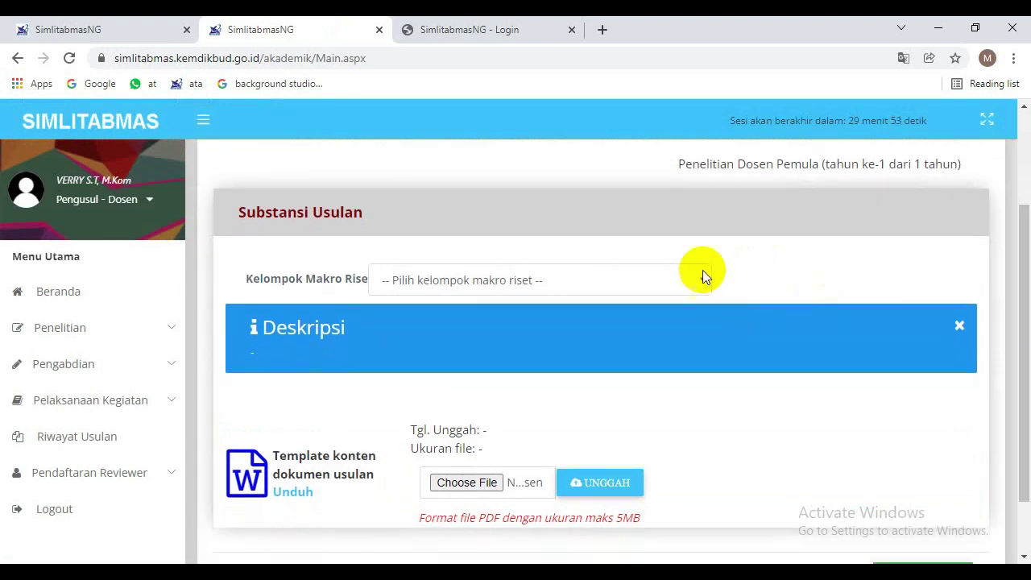
pyautogui.click(669, 279)
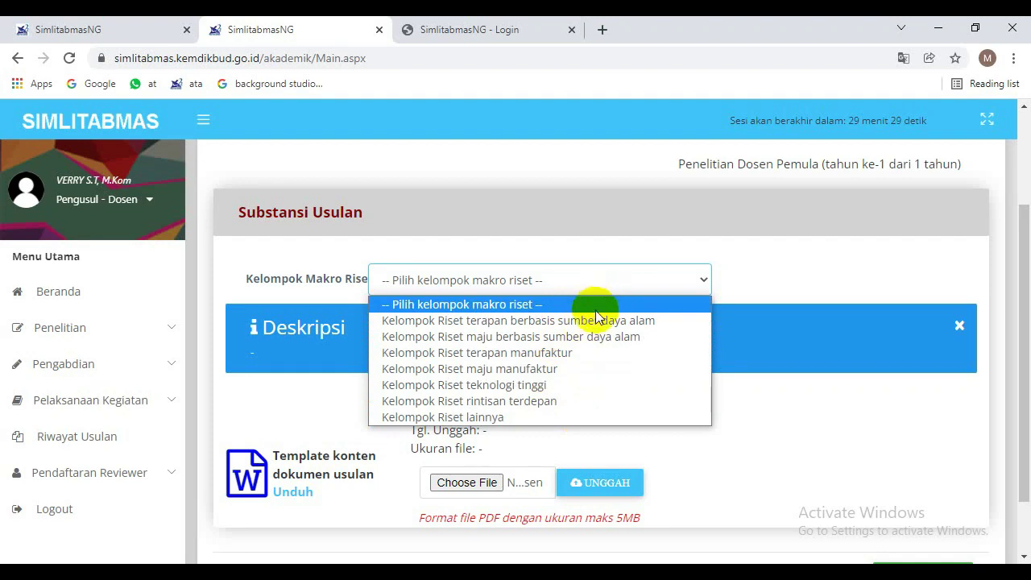
pyautogui.click(540, 416)
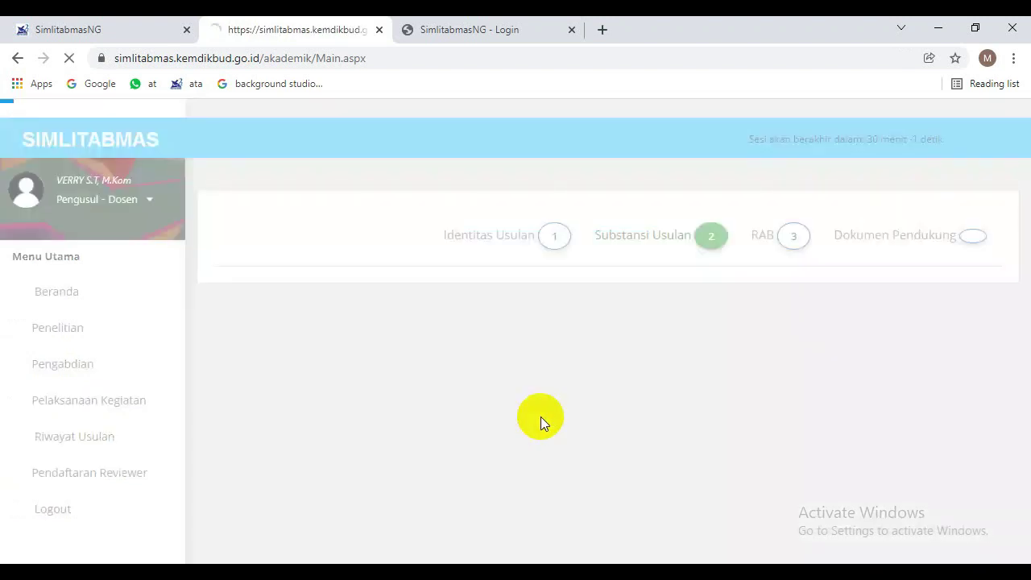
pyautogui.moveTo(1022, 241); pyautogui.dragTo(1014, 368)
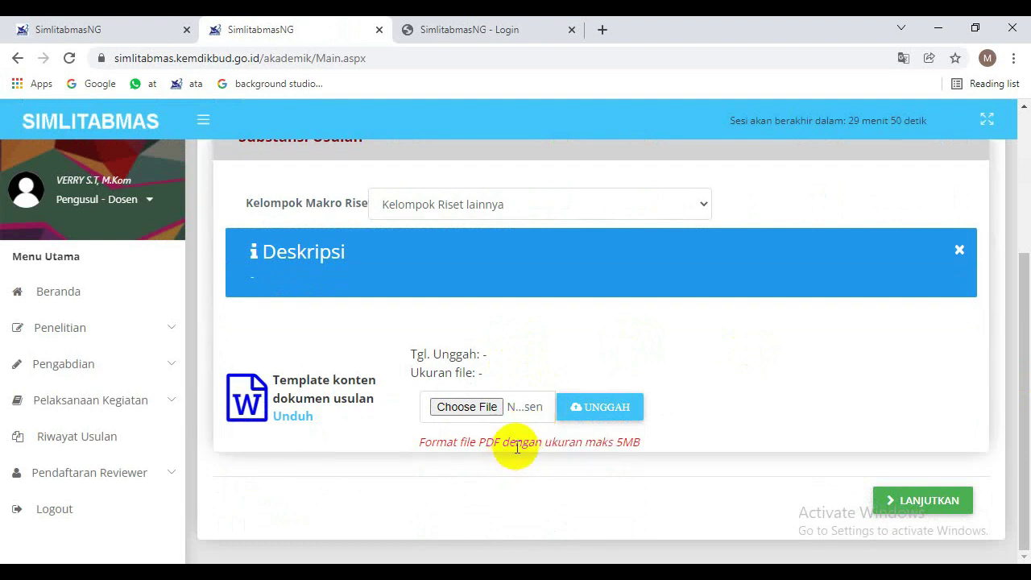
# Download the '4-RTemplate Penelitian Dosen Pemula - PDP' content template and open it in Word.
pyautogui.click(293, 417)
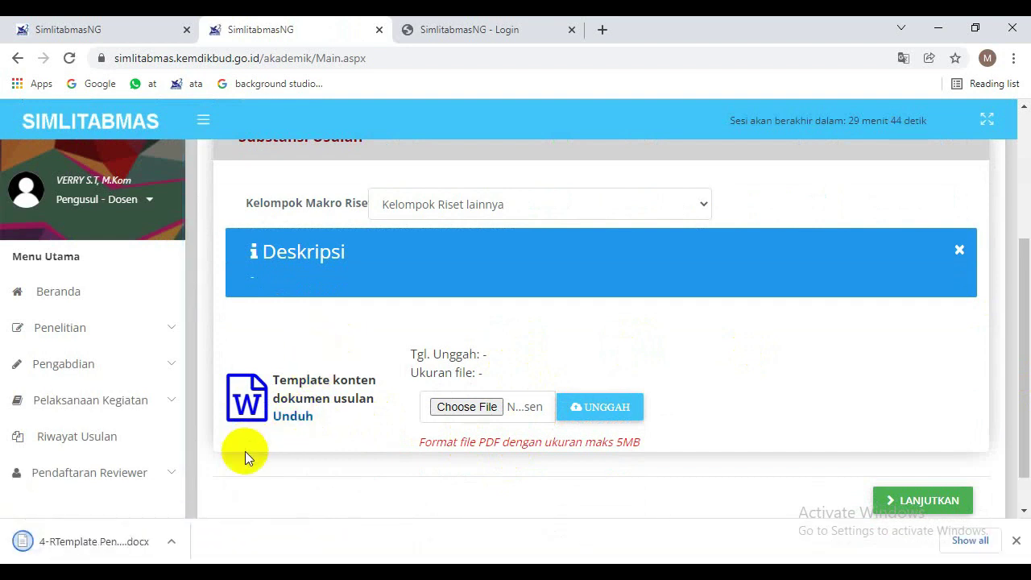
pyautogui.click(105, 541)
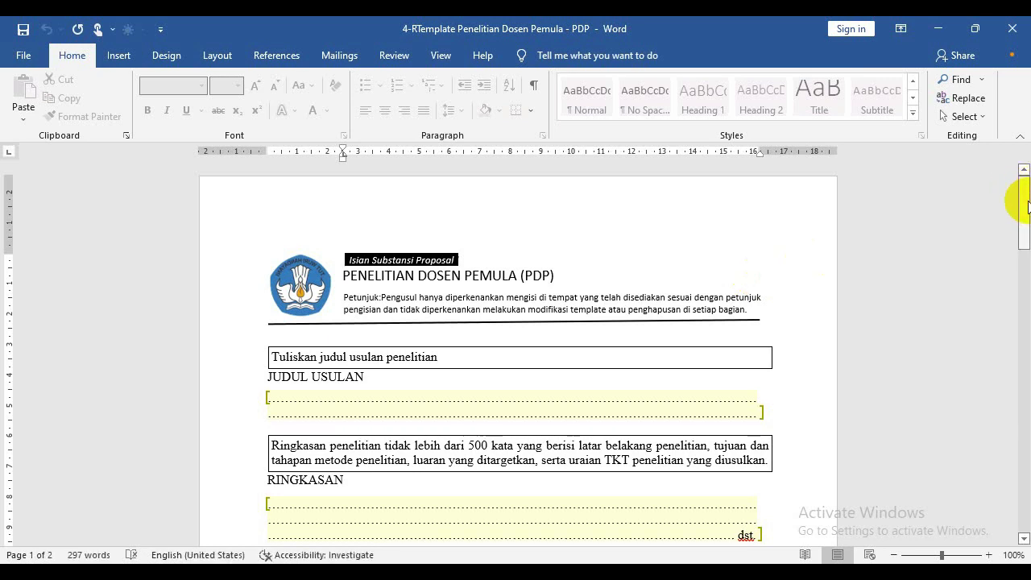
# Look through the template's sections and place the cursor in the LATAR BELAKANG placeholder.
pyautogui.moveTo(1024, 203); pyautogui.dragTo(1026, 216)
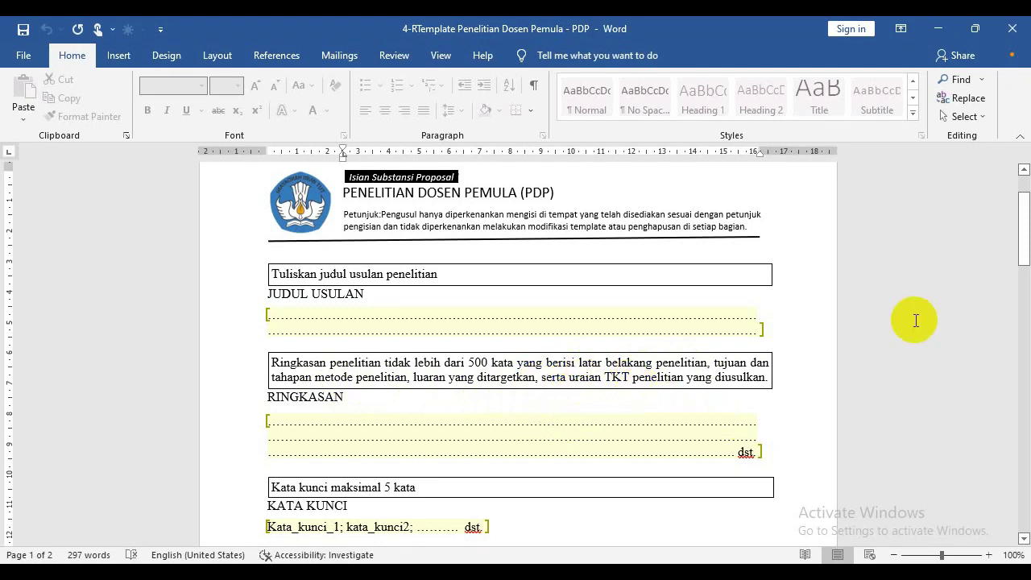
pyautogui.moveTo(1024, 230); pyautogui.dragTo(1023, 283)
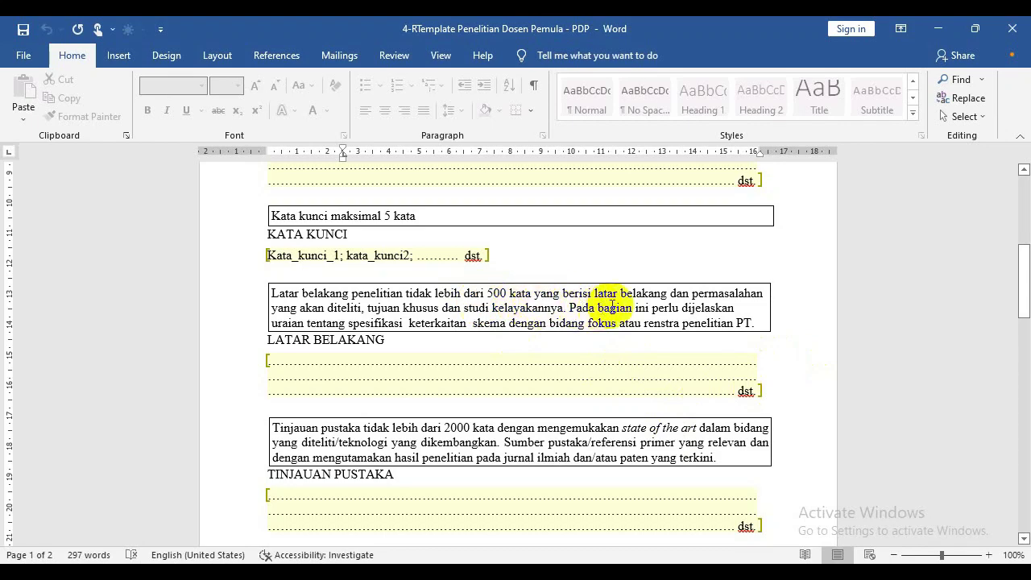
pyautogui.moveTo(1023, 291); pyautogui.dragTo(1025, 355)
pyautogui.moveTo(1023, 322); pyautogui.dragTo(1019, 283)
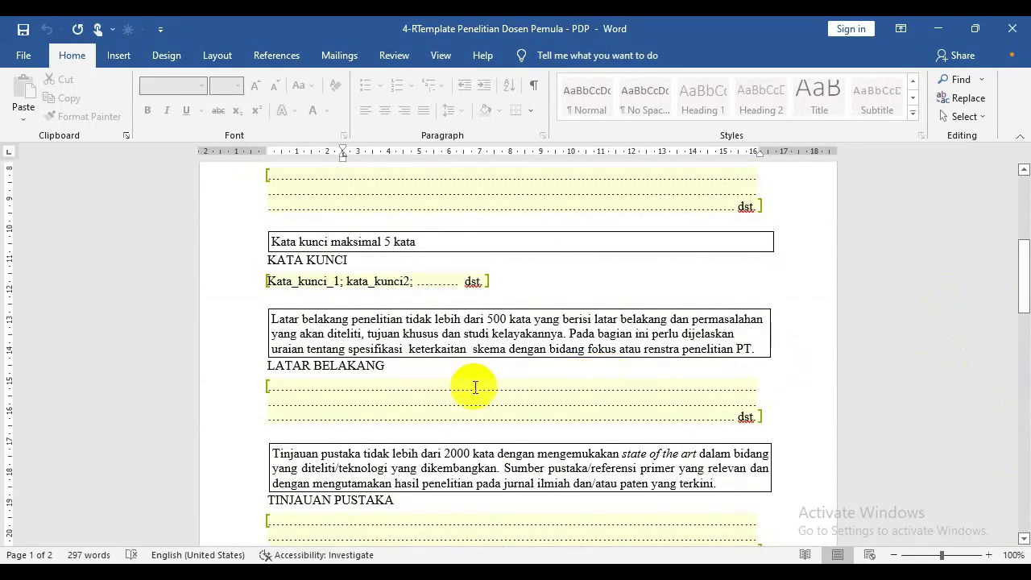
pyautogui.click(476, 388)
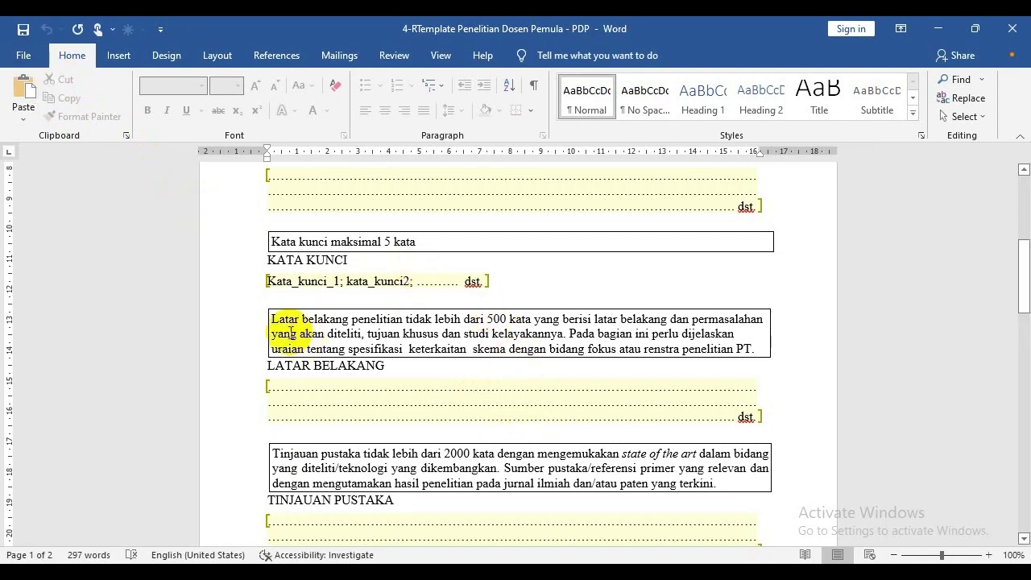
# Export the template as a PDF to Downloads, then return to the Simlitabmas page.
pyautogui.click(30, 58)
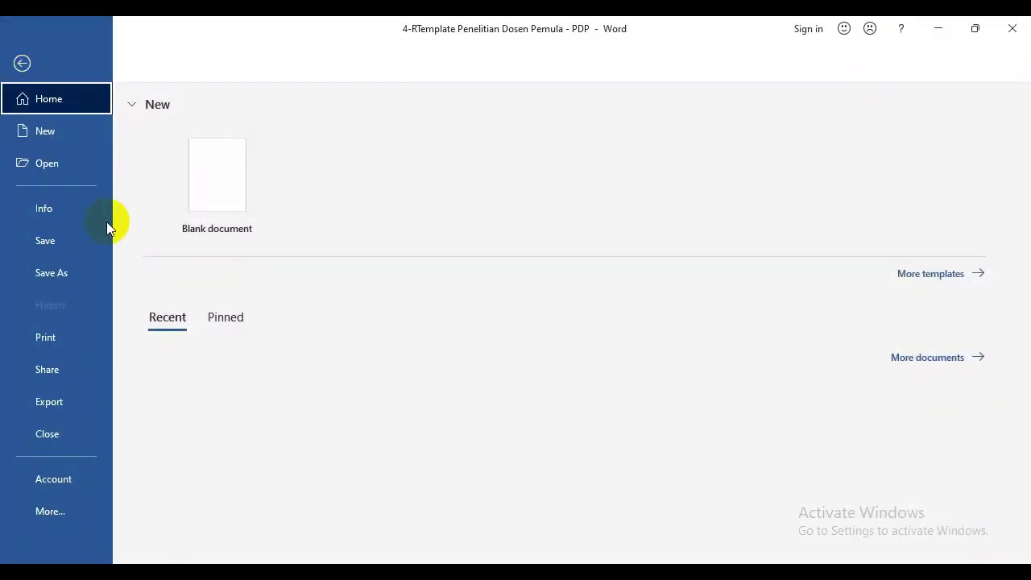
pyautogui.click(52, 404)
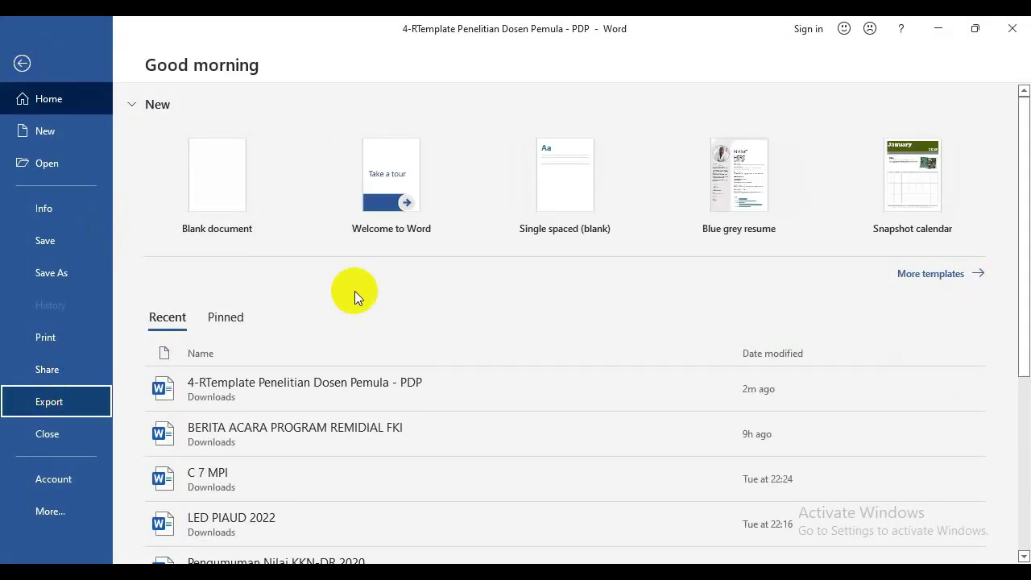
pyautogui.click(463, 246)
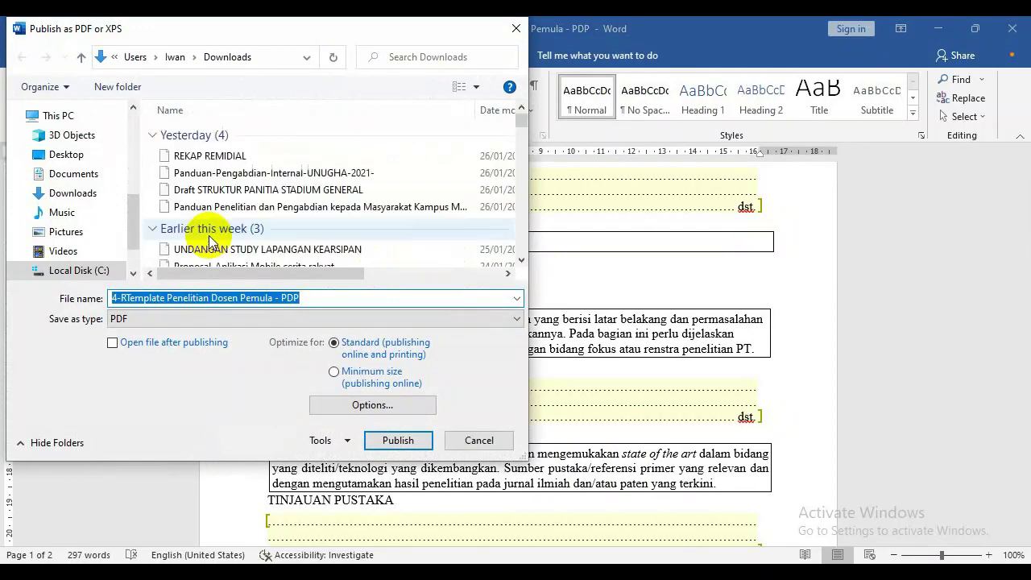
pyautogui.click(102, 193)
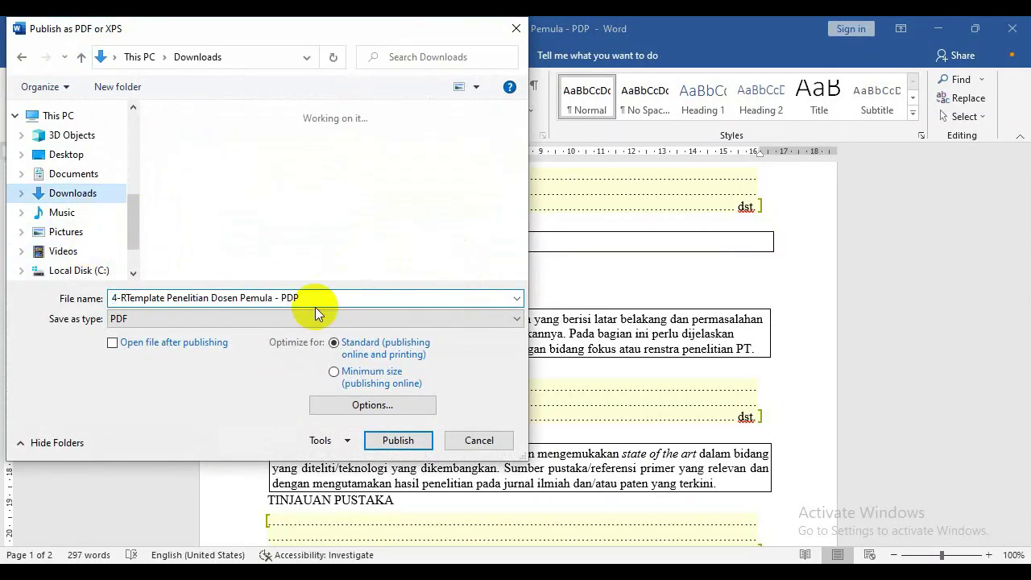
pyautogui.click(397, 440)
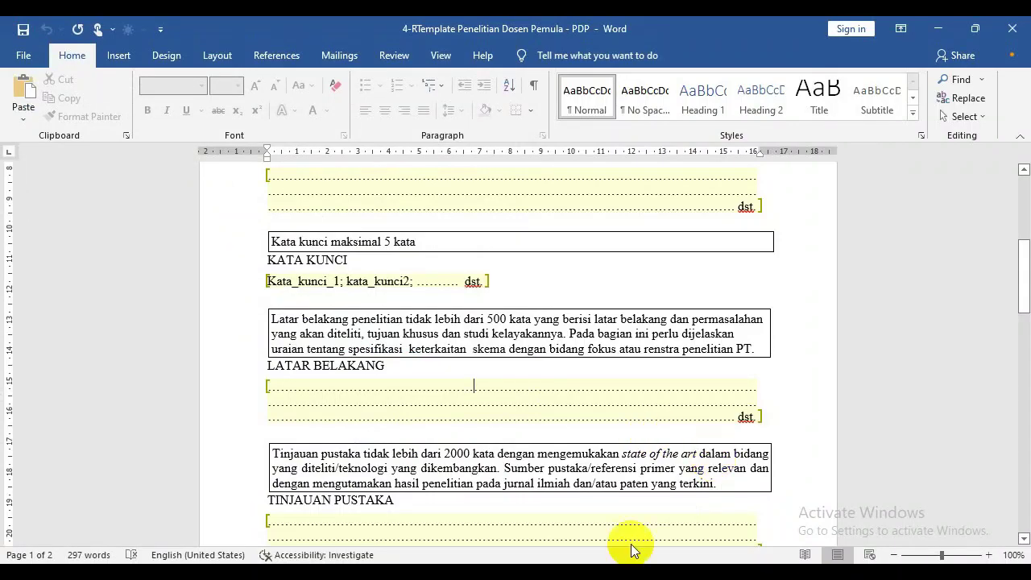
pyautogui.click(592, 572)
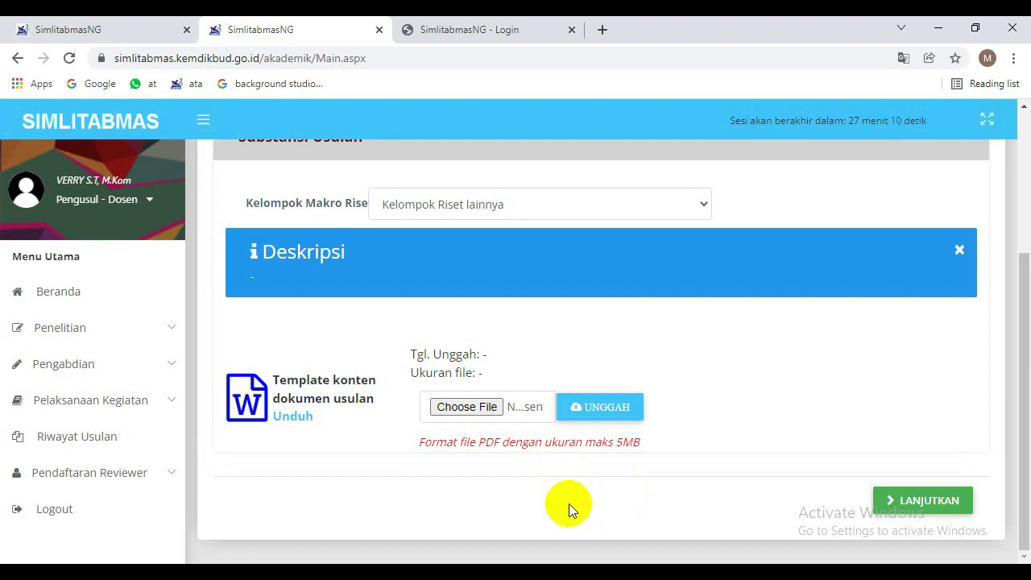
# Upload the 4-RTemplate PDF from Downloads as the proposal content document (153.64 KByte).
pyautogui.click(481, 407)
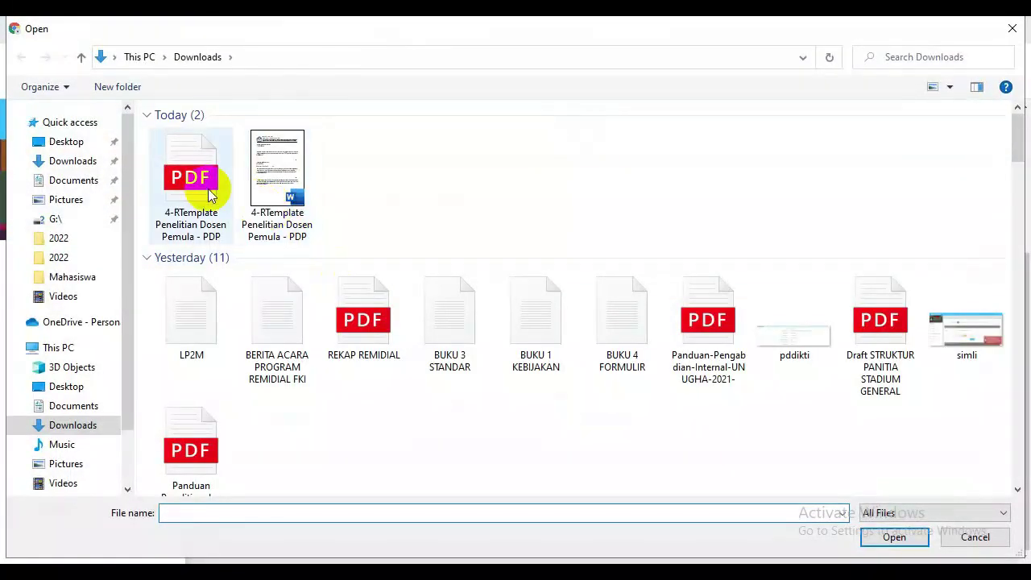
pyautogui.click(201, 186)
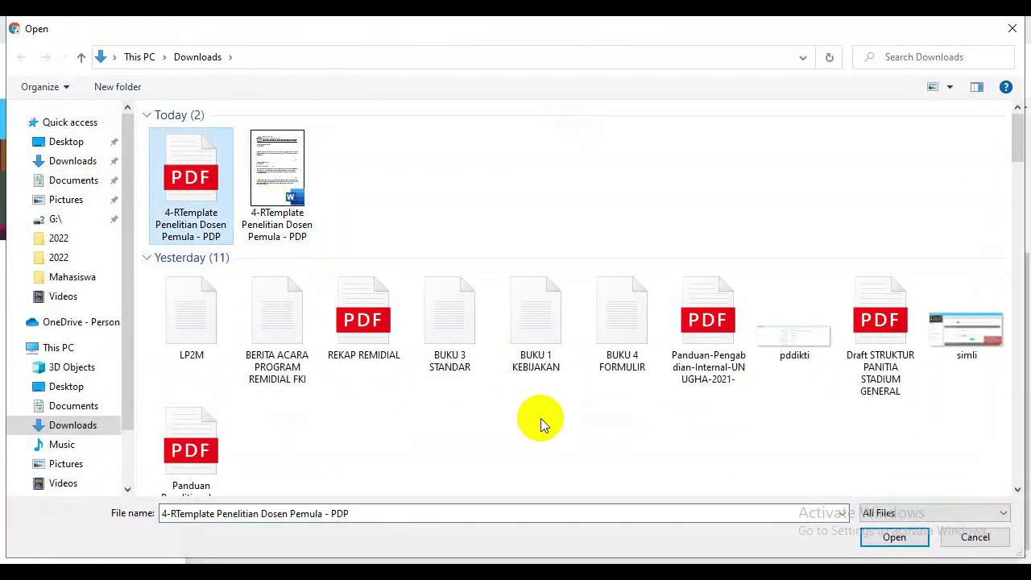
pyautogui.click(897, 541)
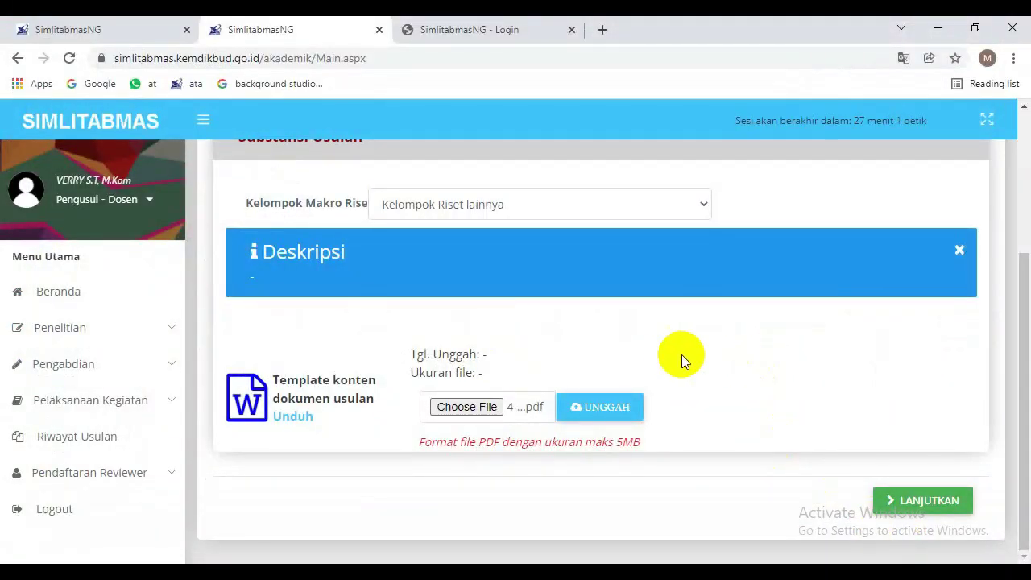
pyautogui.click(612, 411)
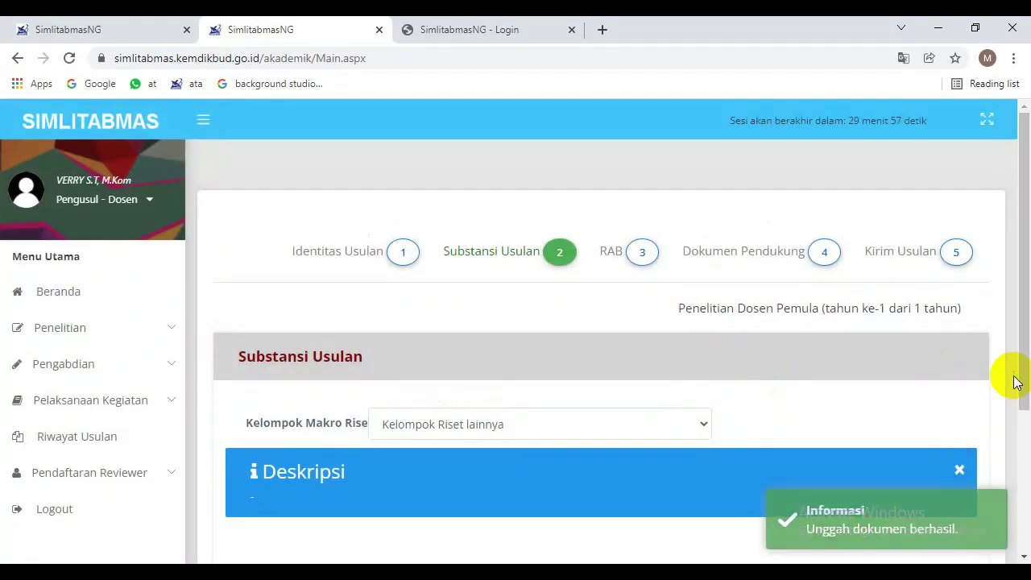
pyautogui.moveTo(1016, 285); pyautogui.dragTo(1025, 446)
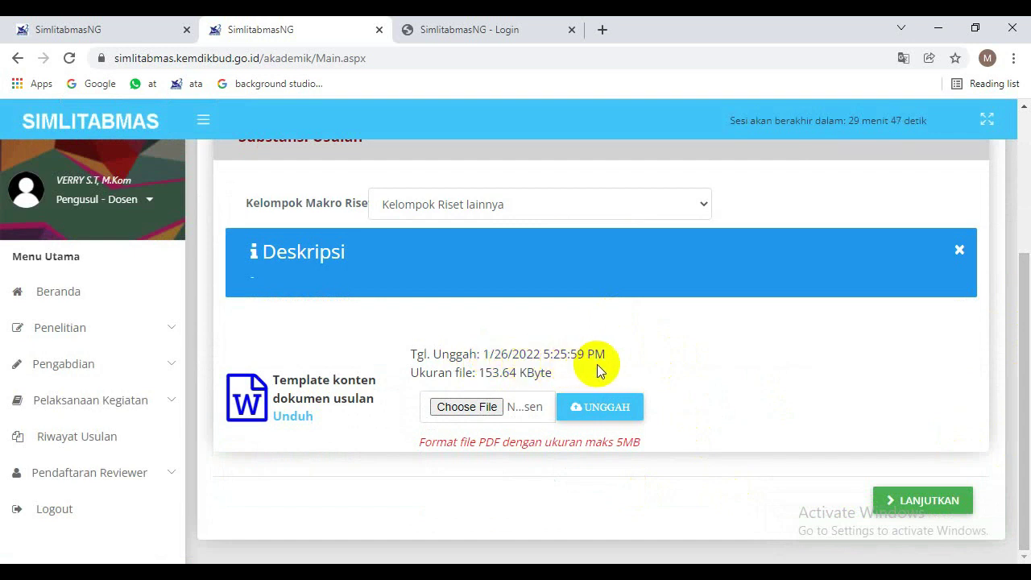
pyautogui.click(920, 501)
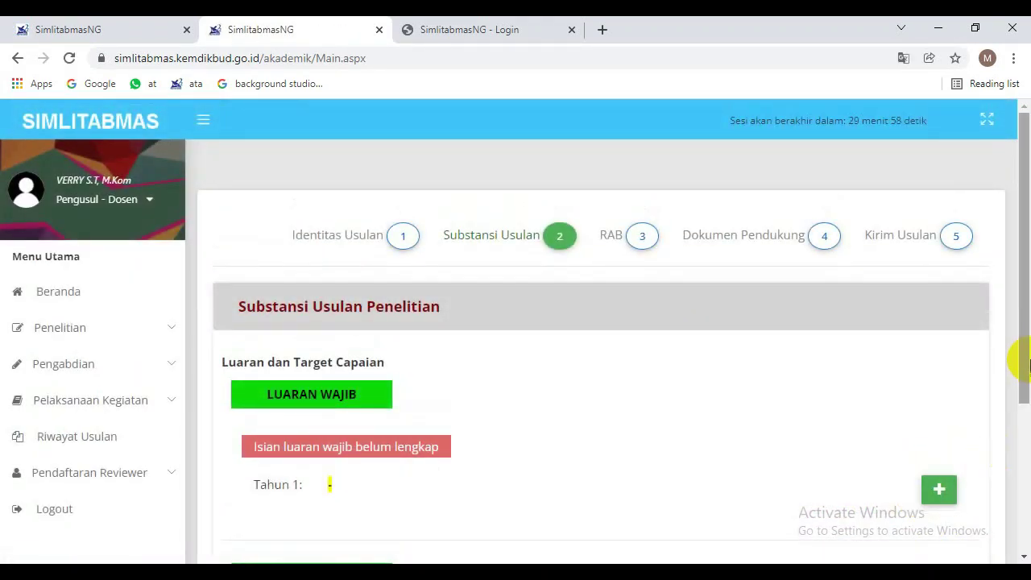
# Add a mandatory output of type Publikasi di Jurnal Internasional for journal 'Comunications'.
pyautogui.moveTo(1015, 351); pyautogui.dragTo(1014, 437)
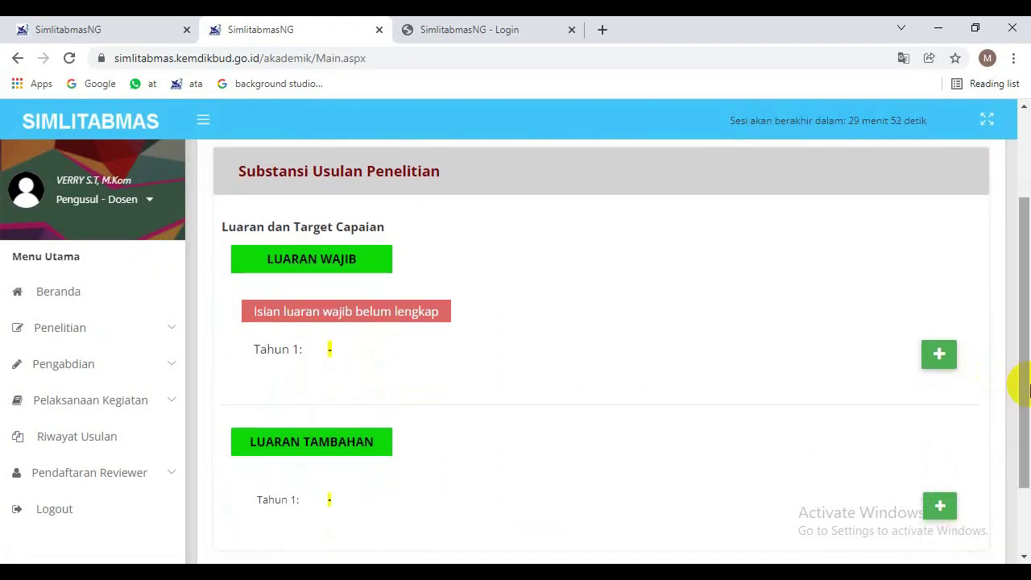
pyautogui.moveTo(1026, 386); pyautogui.dragTo(1027, 388)
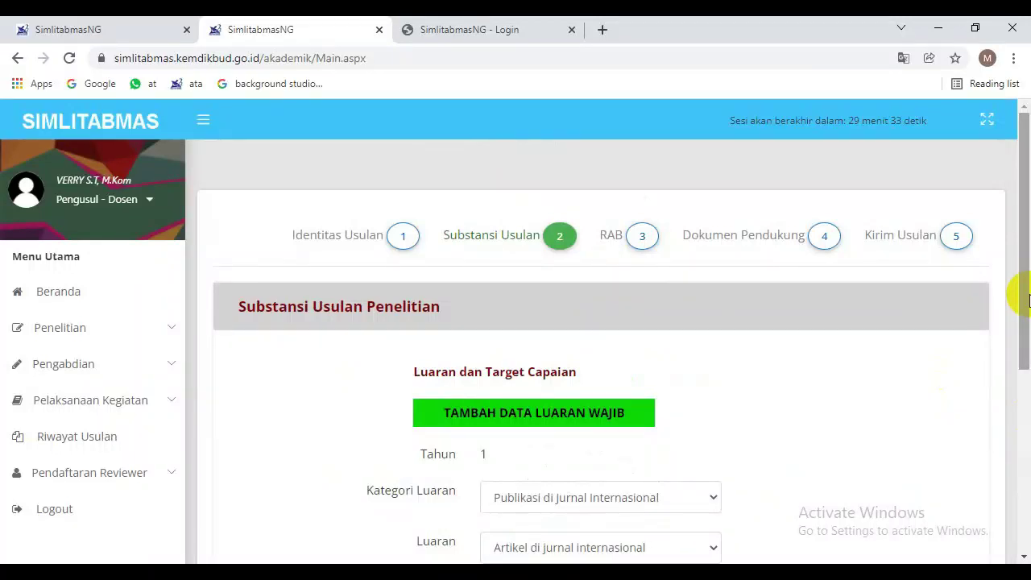
pyautogui.moveTo(1027, 300); pyautogui.dragTo(1027, 383)
pyautogui.click(680, 360)
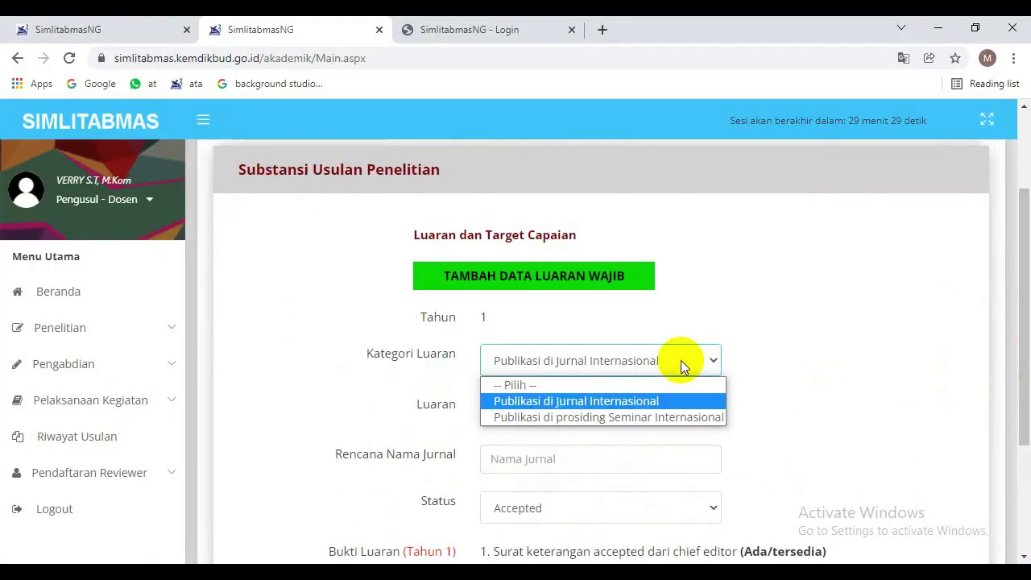
pyautogui.click(666, 400)
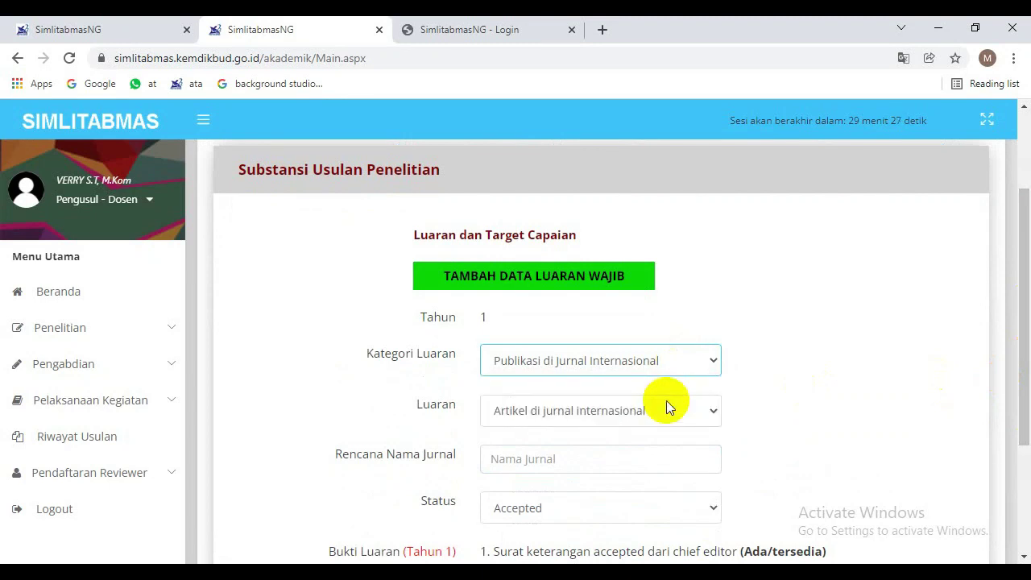
pyautogui.click(616, 468)
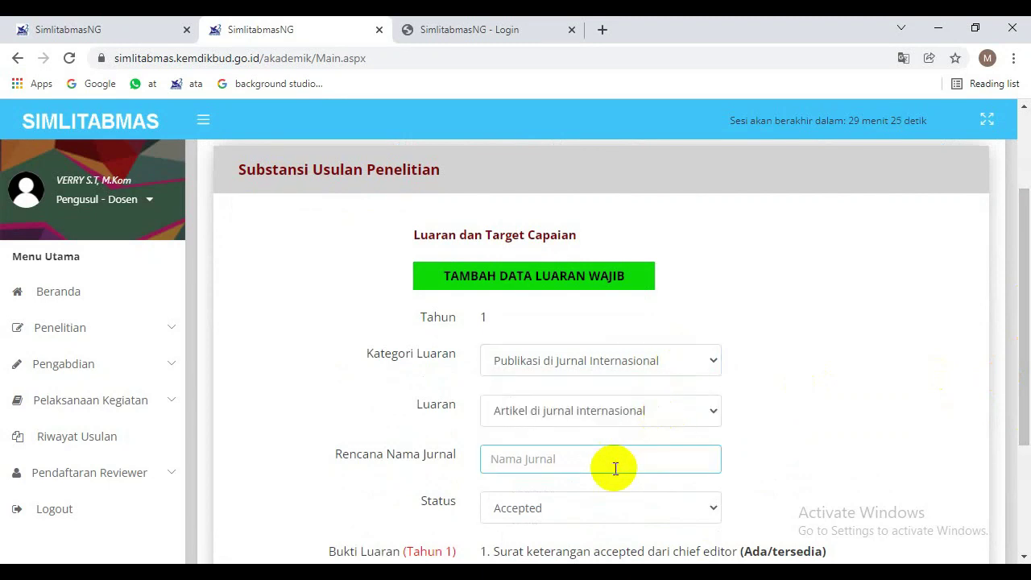
pyautogui.write('Comunication')
pyautogui.moveTo(1023, 398); pyautogui.dragTo(1012, 455)
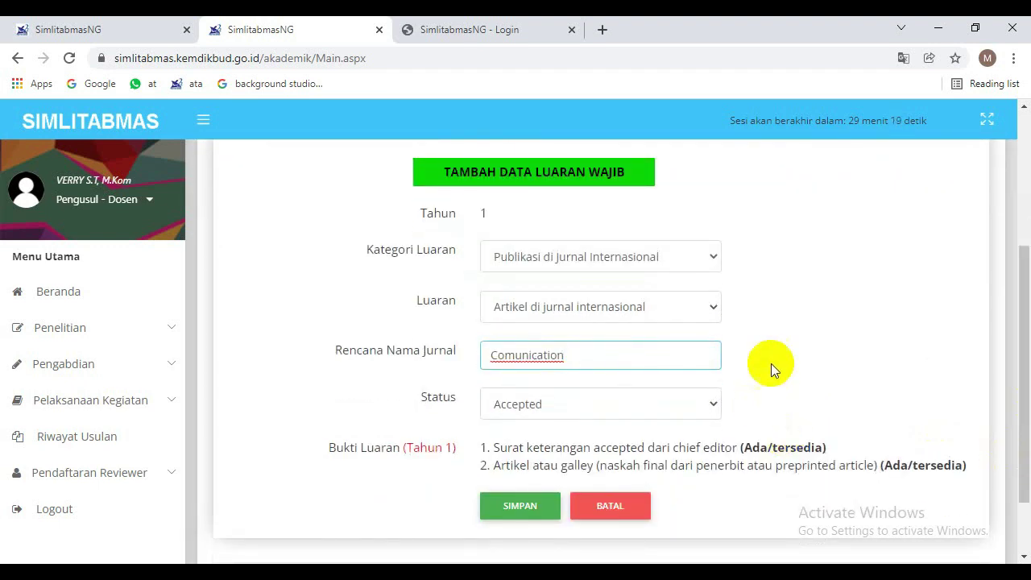
pyautogui.write('s')
# Leave the publication status as Accepted and save the mandatory journal output.
pyautogui.click(602, 407)
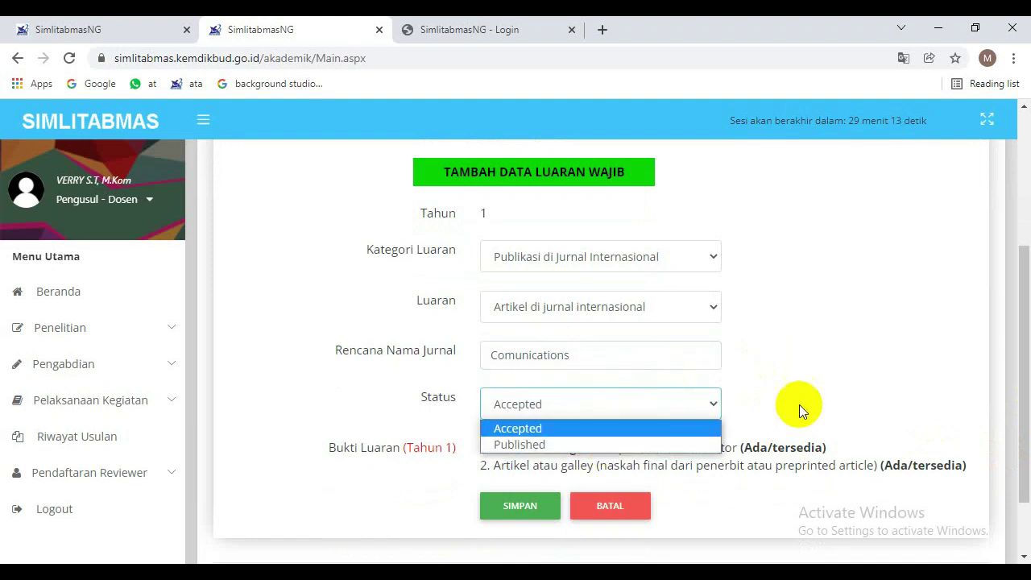
pyautogui.click(690, 432)
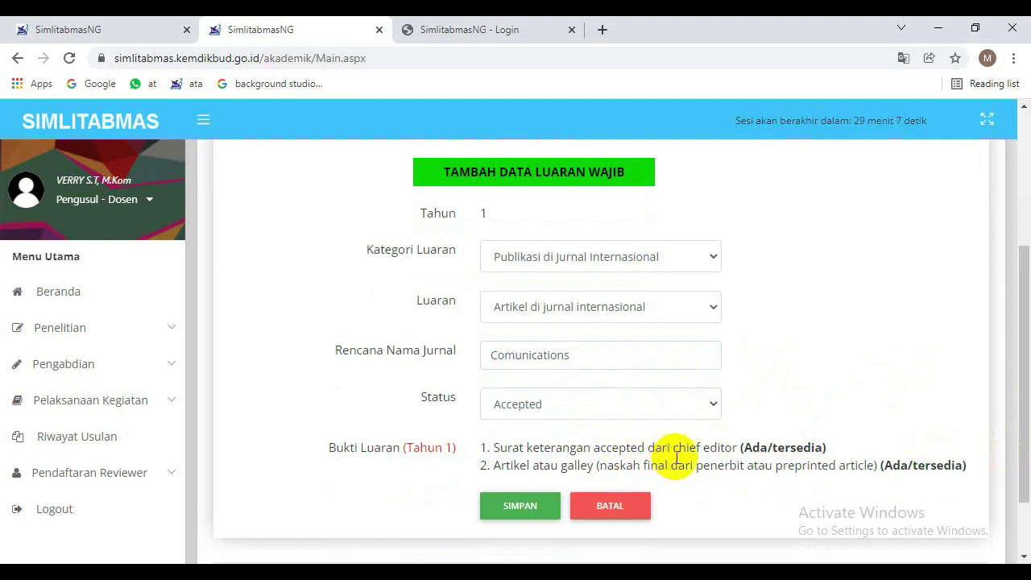
pyautogui.click(610, 405)
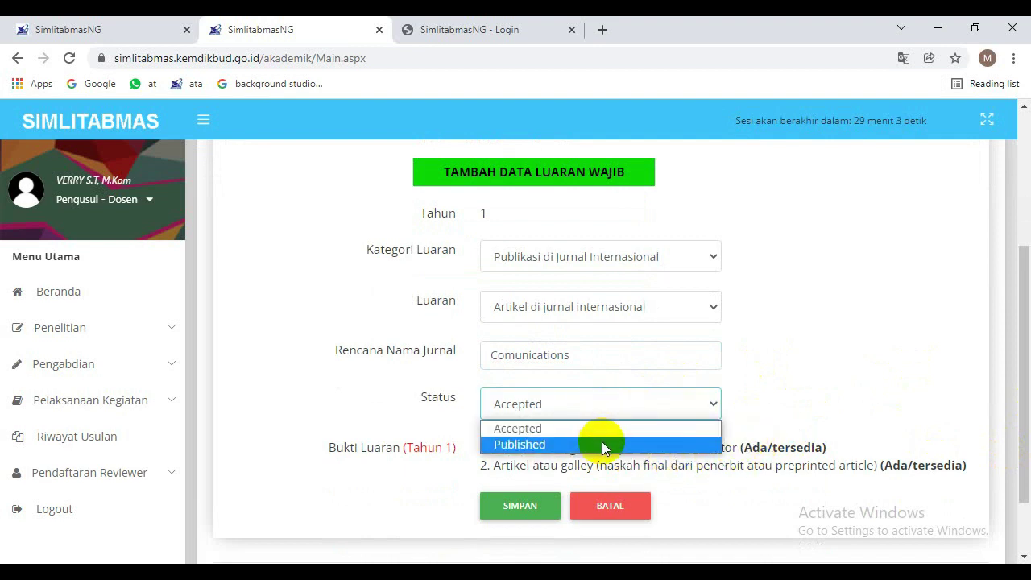
pyautogui.click(752, 495)
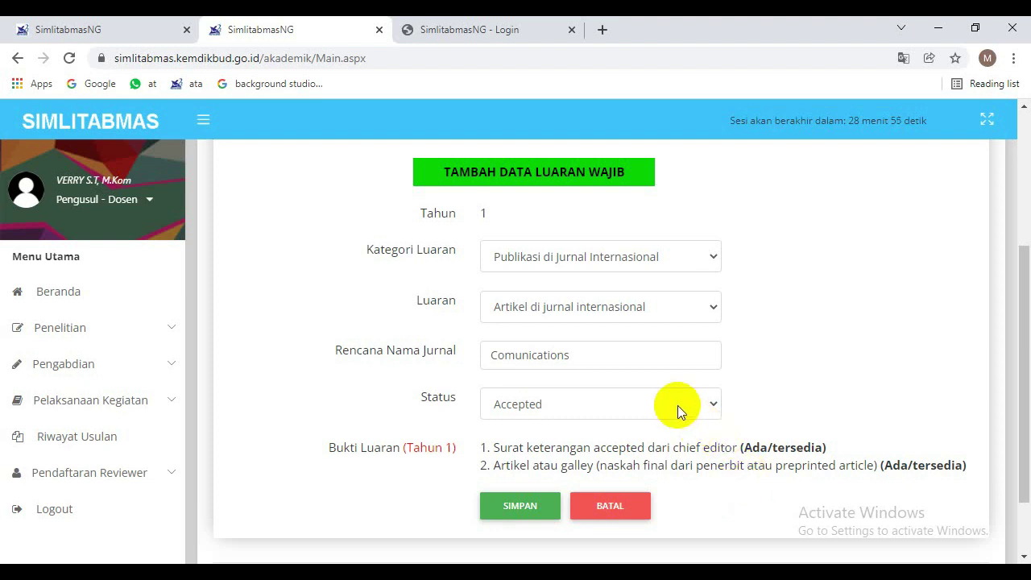
pyautogui.click(630, 408)
pyautogui.click(533, 509)
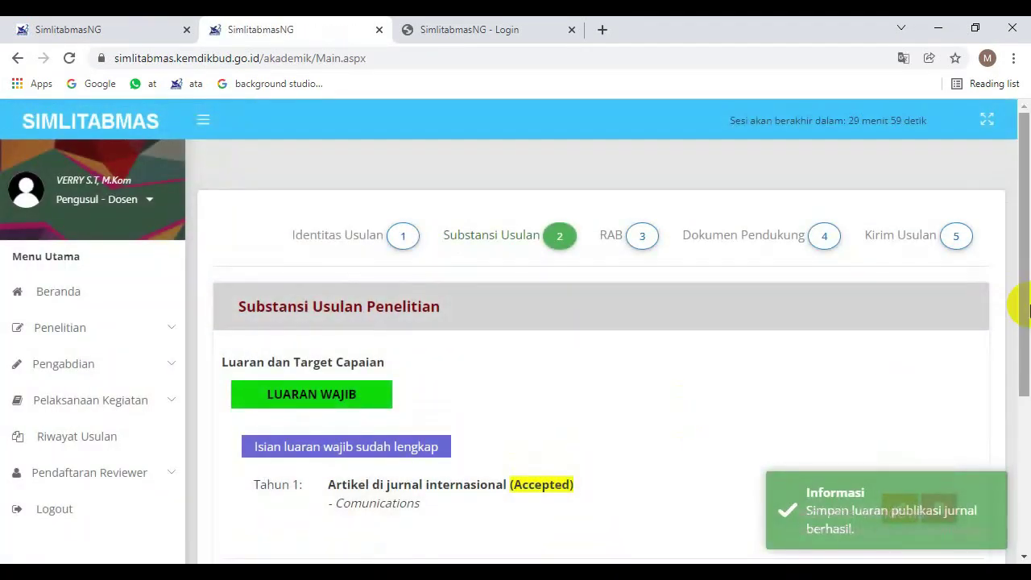
pyautogui.moveTo(1020, 306); pyautogui.dragTo(1029, 439)
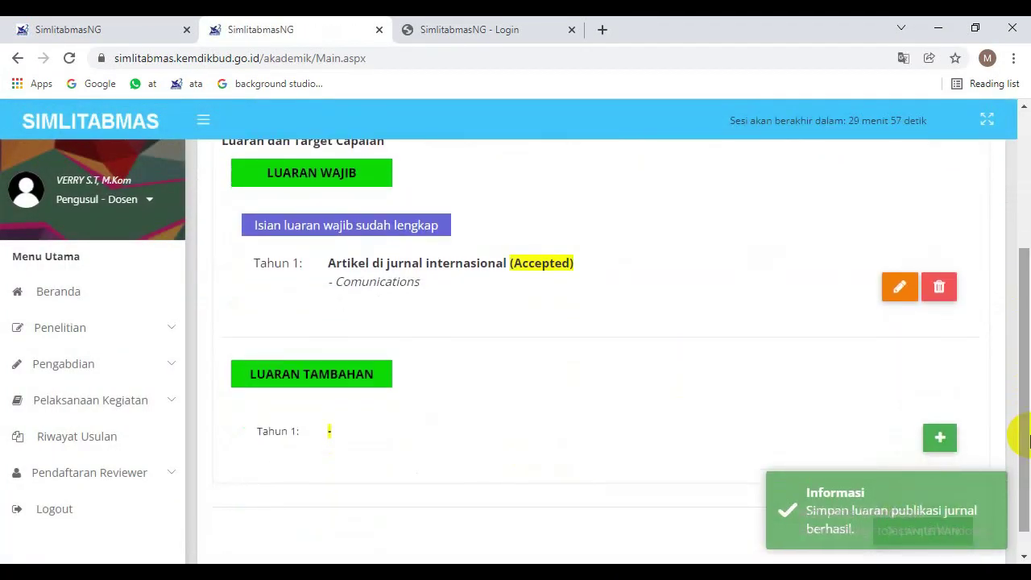
# Add a certified textbook as the year-1 additional output, then continue to RAB.
pyautogui.scroll(-1, 1004, 426)
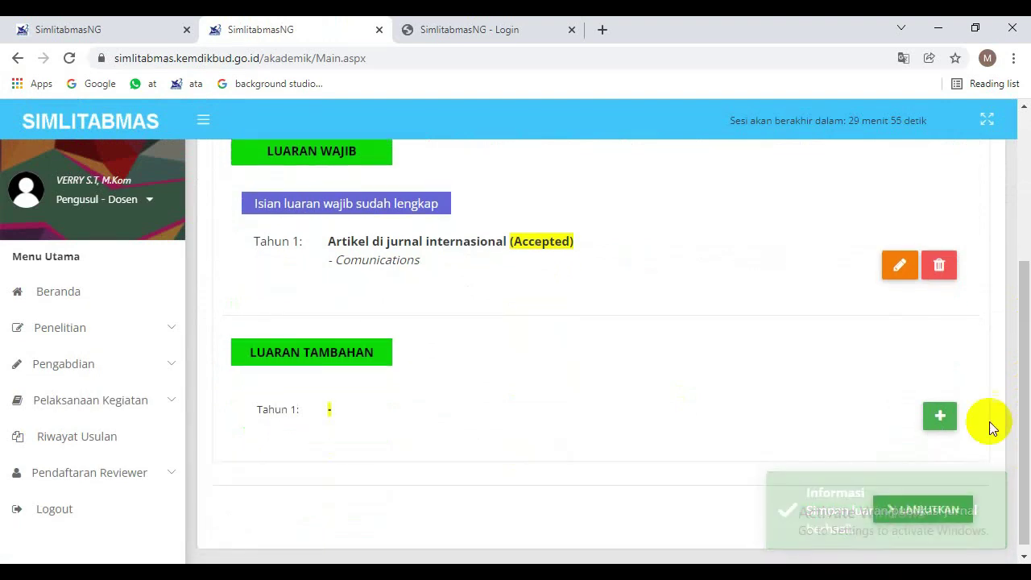
pyautogui.click(939, 415)
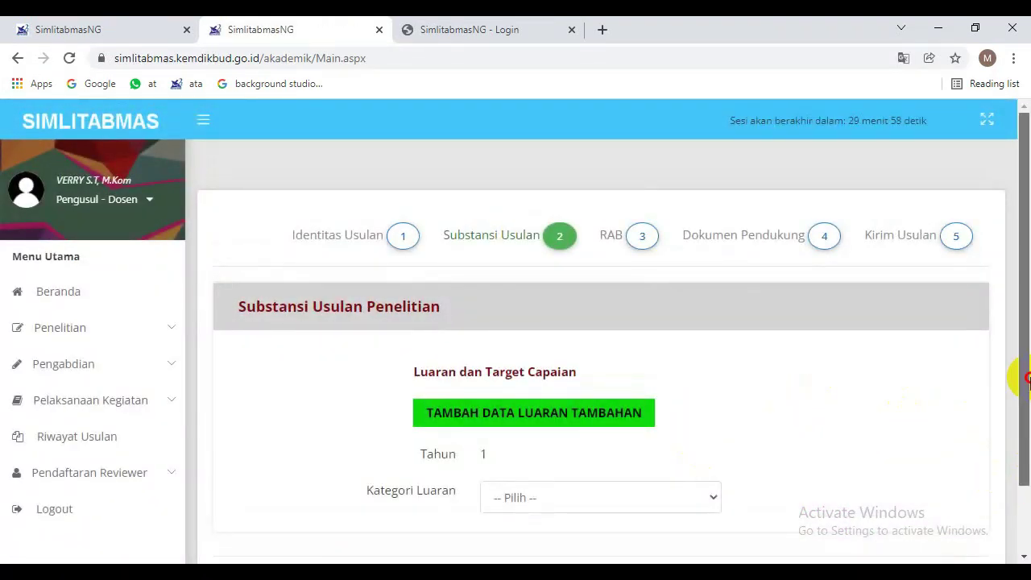
pyautogui.scroll(-1, 1020, 379)
pyautogui.click(674, 415)
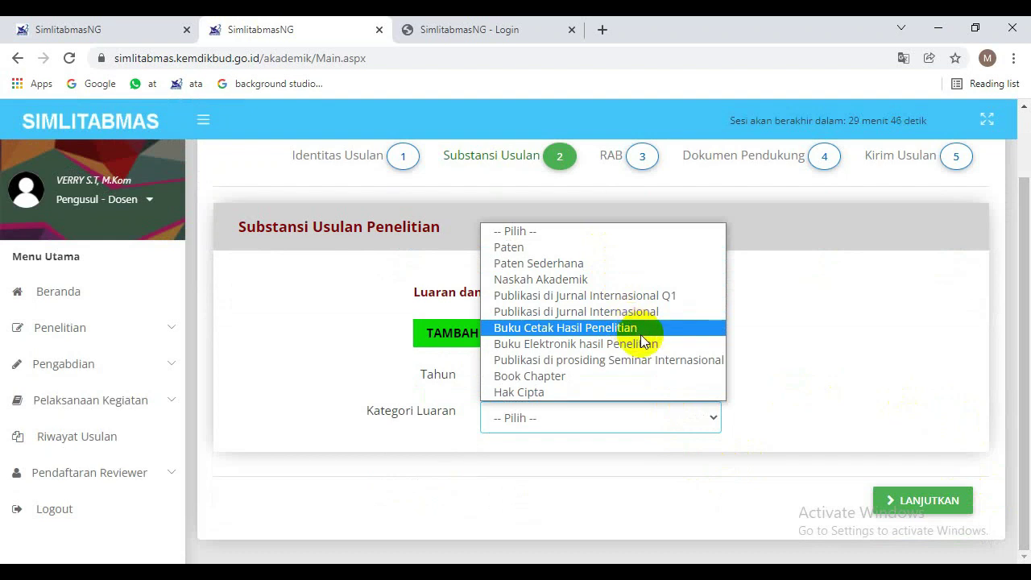
pyautogui.click(642, 391)
pyautogui.moveTo(1019, 276); pyautogui.dragTo(1028, 459)
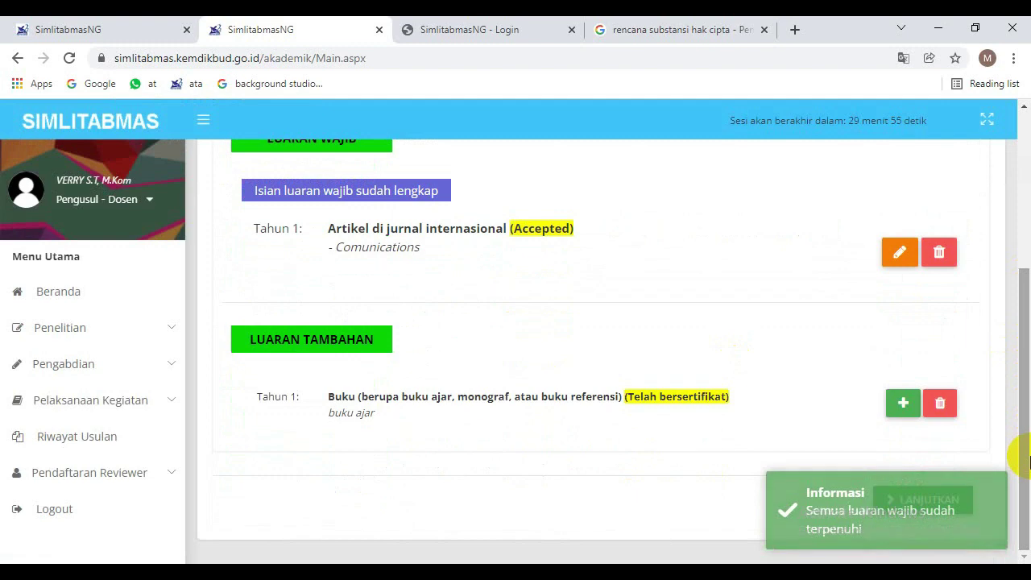
pyautogui.click(942, 512)
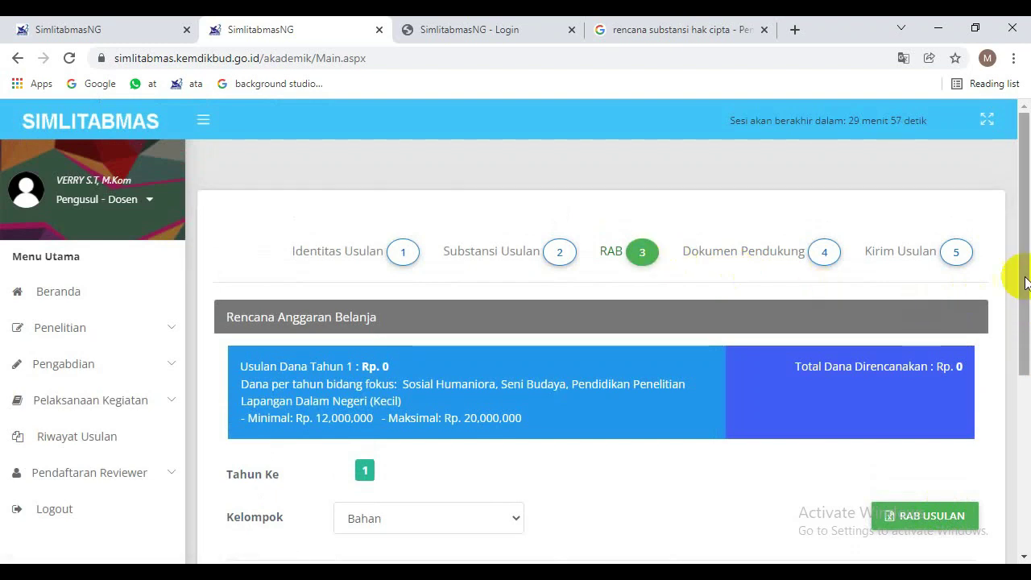
pyautogui.scroll(-3, 1026, 282)
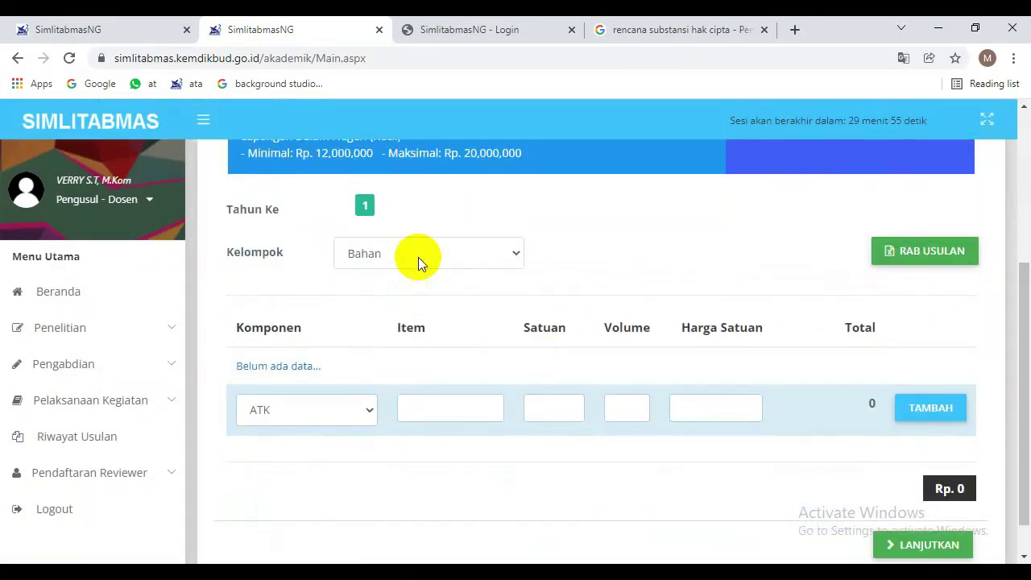
pyautogui.click(418, 257)
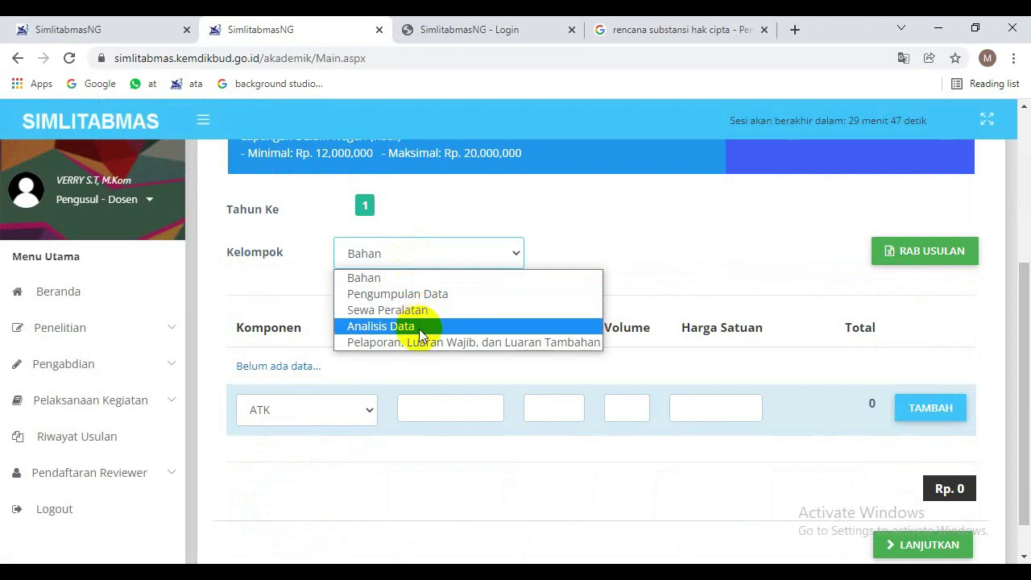
pyautogui.click(642, 234)
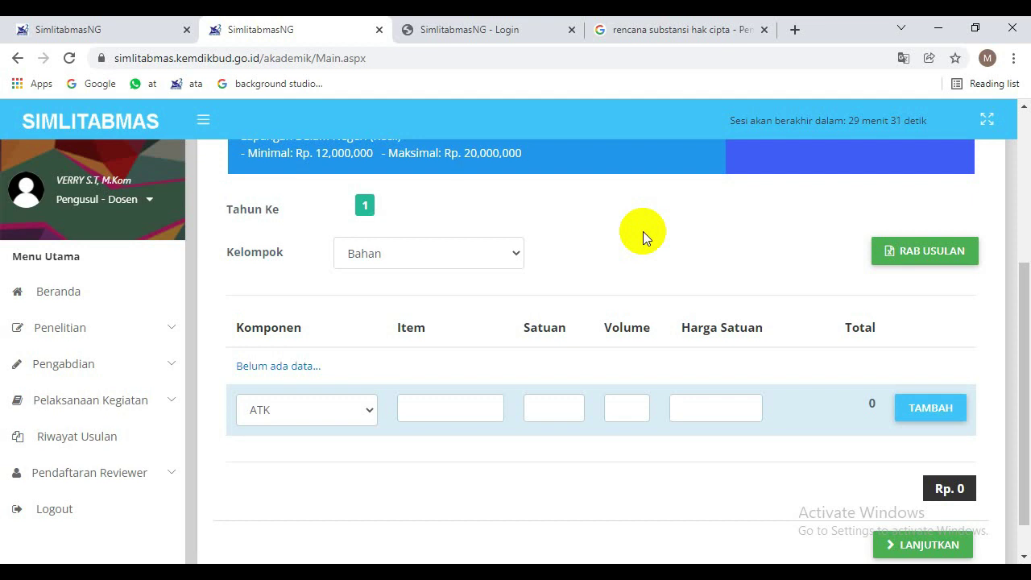
pyautogui.click(462, 262)
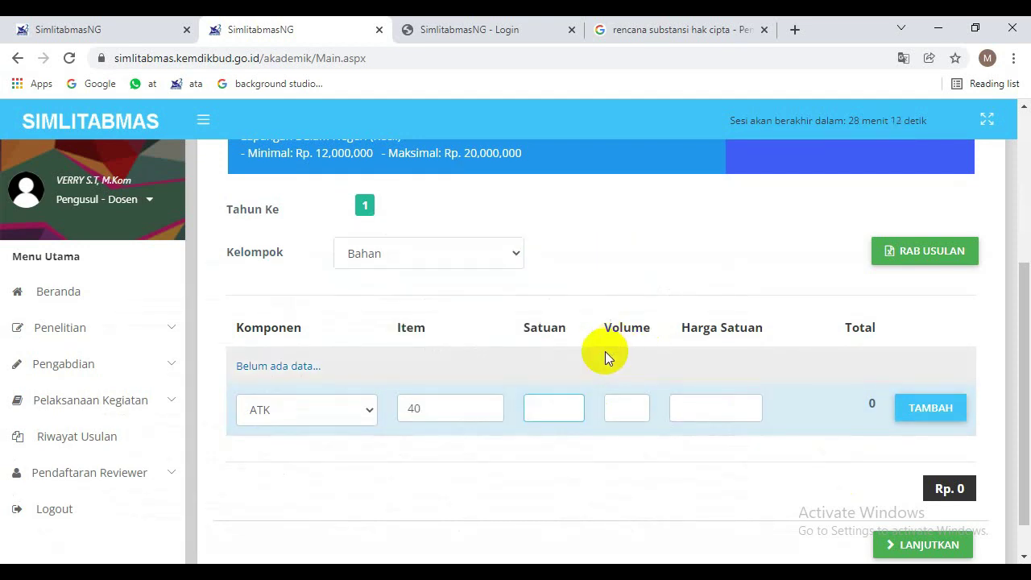
pyautogui.click(445, 407)
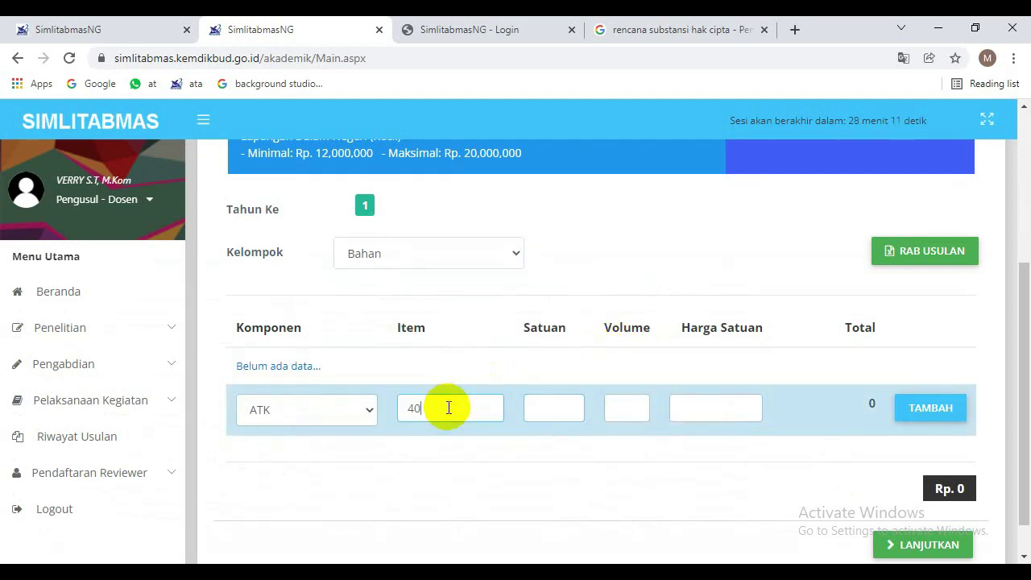
# Clear the stray 40, keep group Bahan, and enter 'Peralatan ATK' as the ATK item.
pyautogui.press('BackSpace')
pyautogui.press('BackSpace')
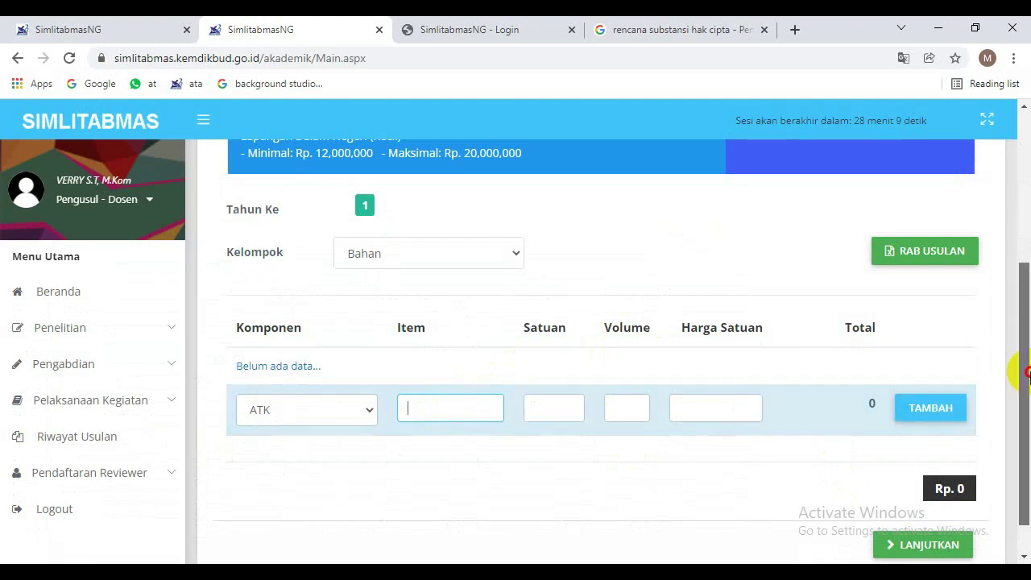
pyautogui.moveTo(1016, 368); pyautogui.dragTo(1017, 322)
pyautogui.moveTo(1027, 328); pyautogui.dragTo(1018, 299)
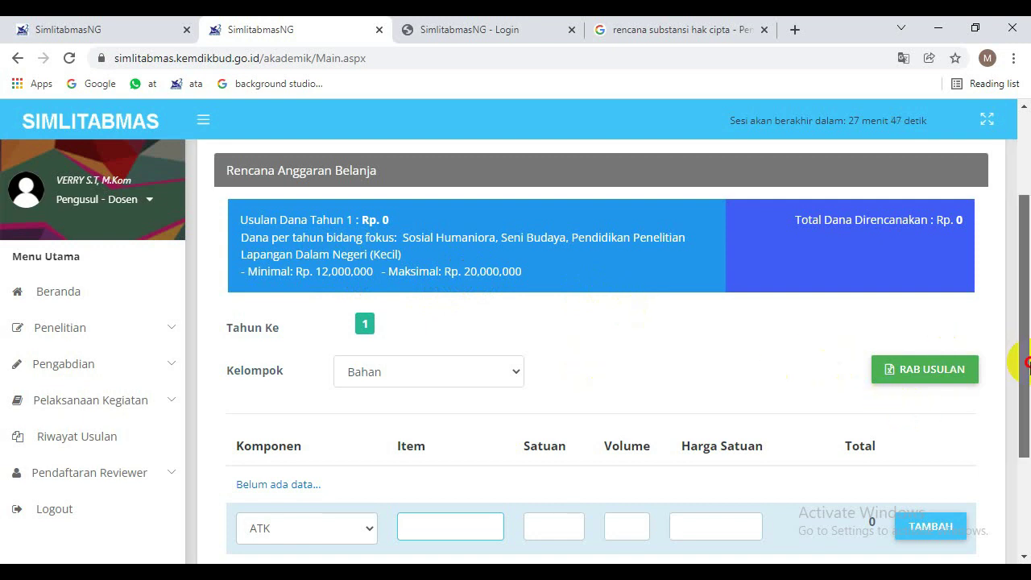
pyautogui.moveTo(1024, 357); pyautogui.dragTo(1023, 421)
pyautogui.click(385, 261)
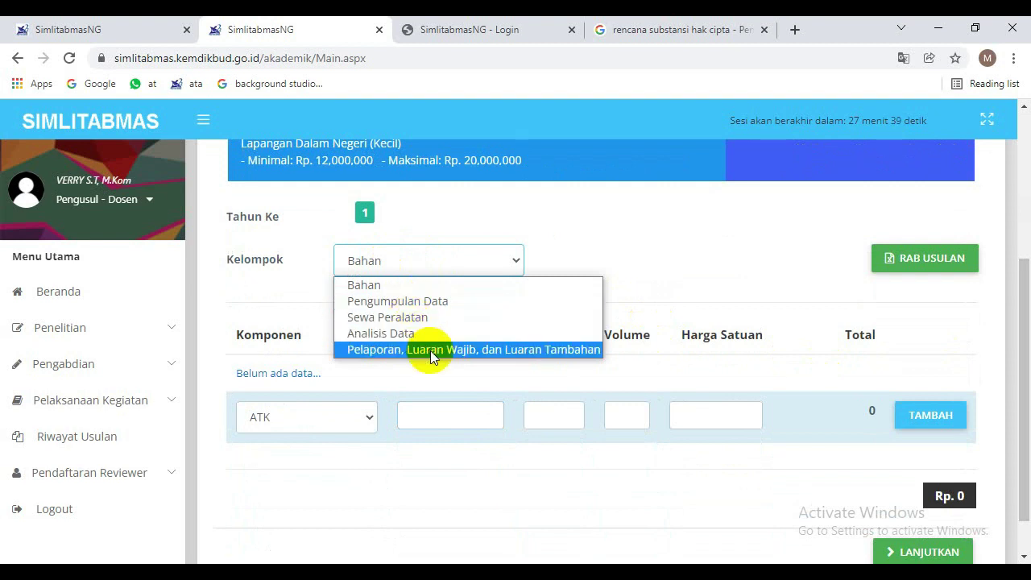
pyautogui.click(499, 421)
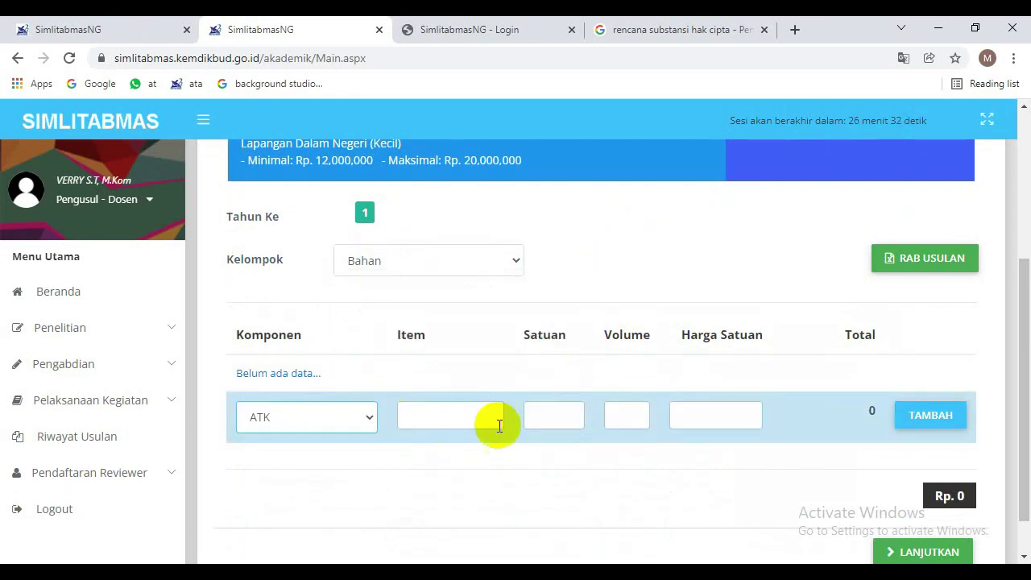
pyautogui.click(459, 418)
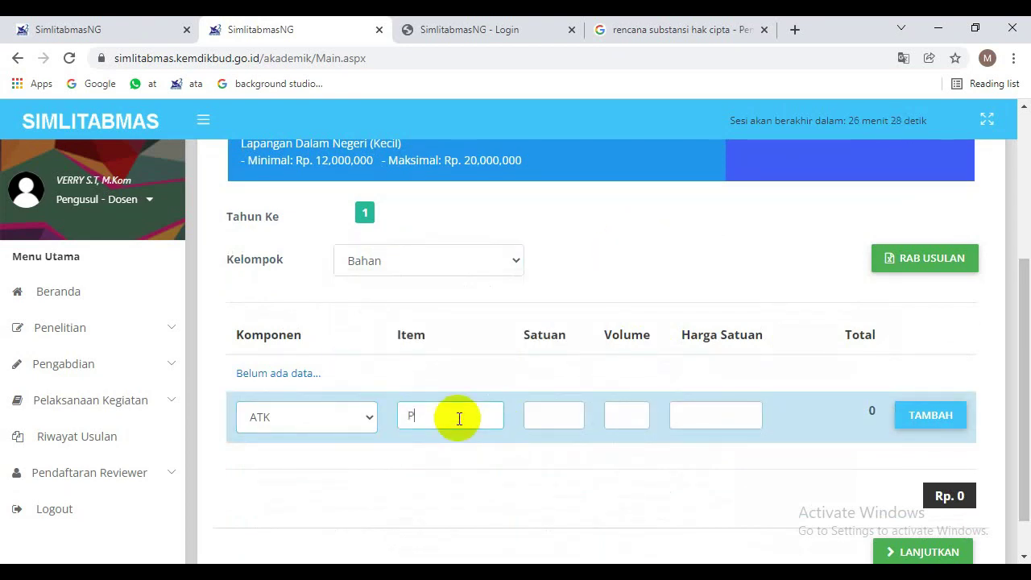
pyautogui.write('Peralatan ATK')
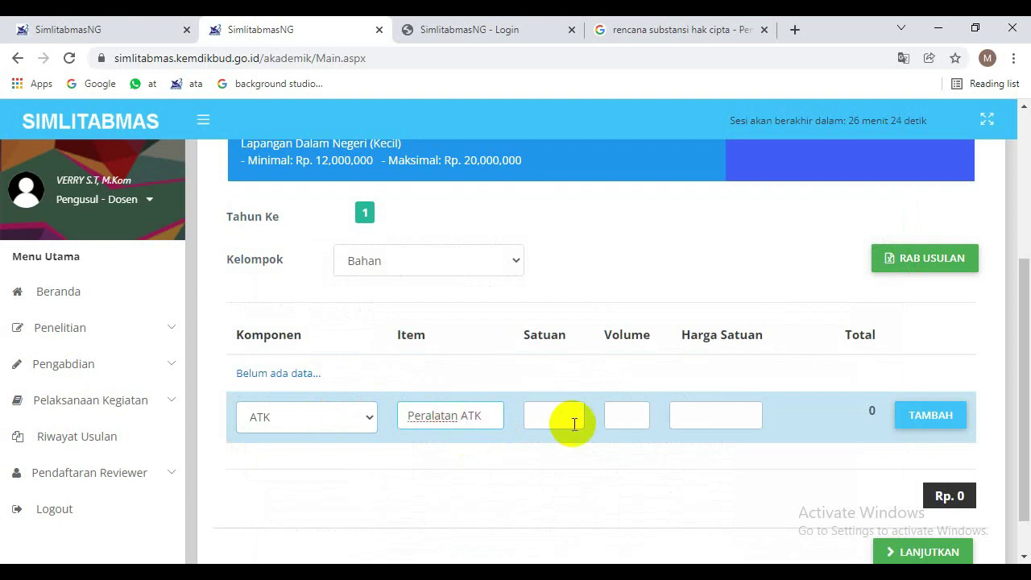
pyautogui.click(559, 420)
# Complete the Peralatan ATK row: unit Paket, volume 1, price 10,000,000, and add it.
pyautogui.hotkey('alt', 'Tab')
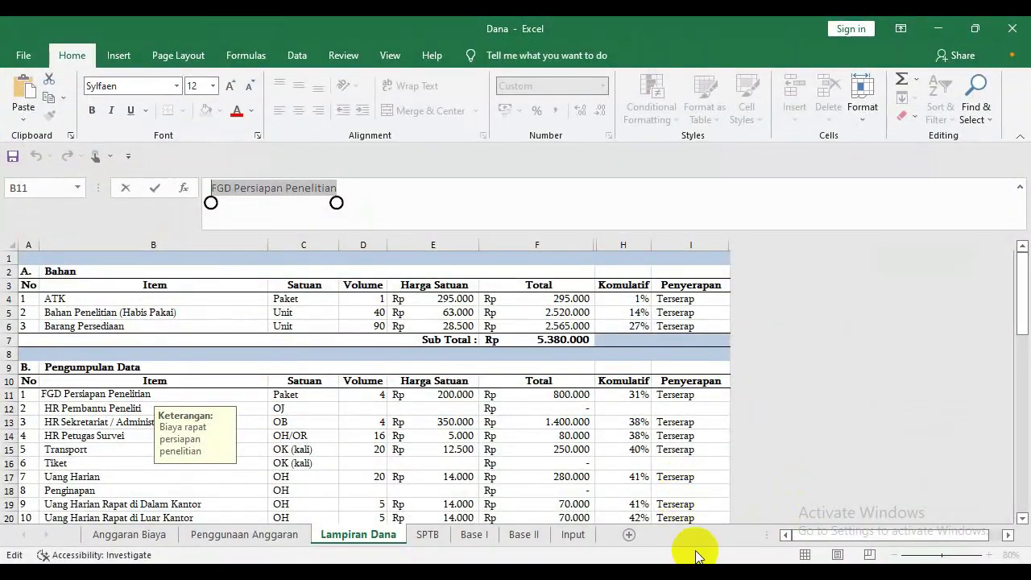
pyautogui.hotkey('alt', 'Tab')
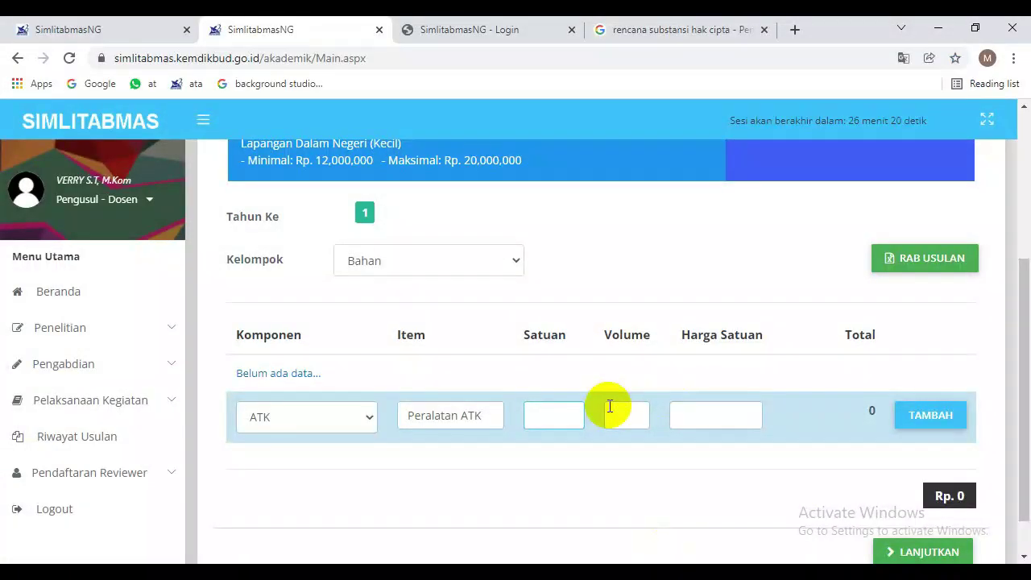
pyautogui.write('Paket')
pyautogui.hotkey('alt', 'Tab')
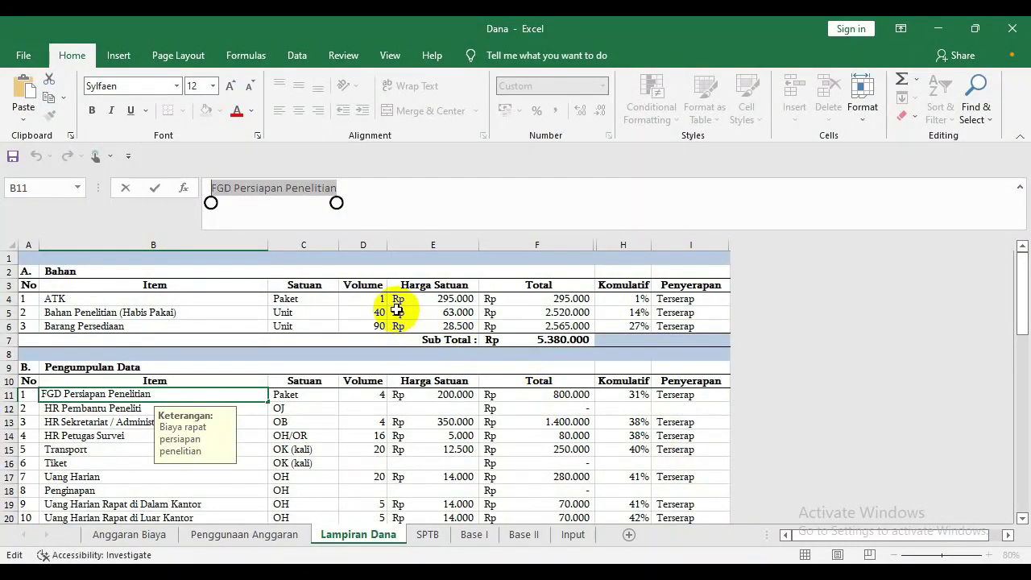
pyautogui.hotkey('alt', 'Tab')
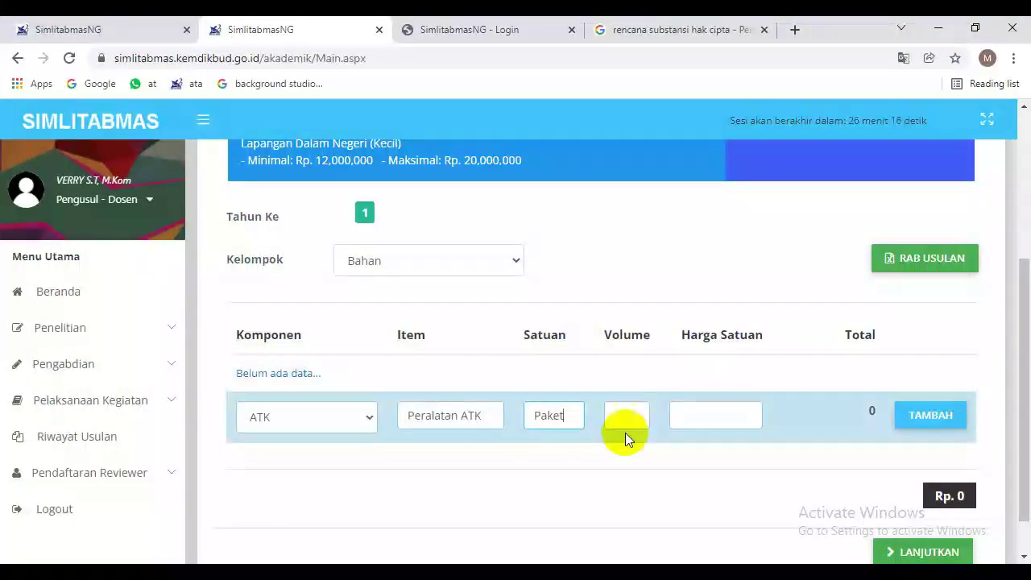
pyautogui.click(638, 420)
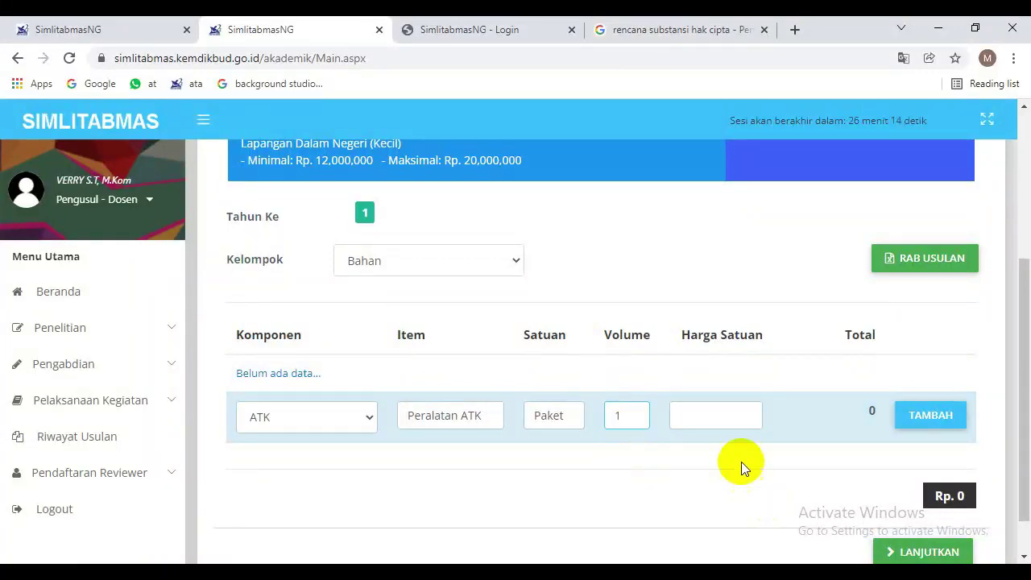
pyautogui.hotkey('alt', 'Tab')
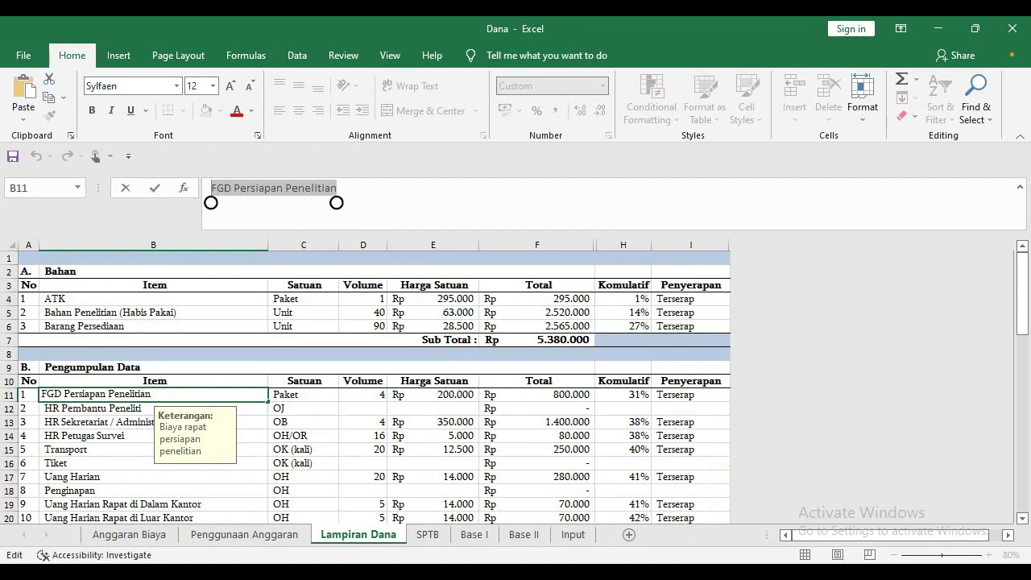
pyautogui.click(653, 483)
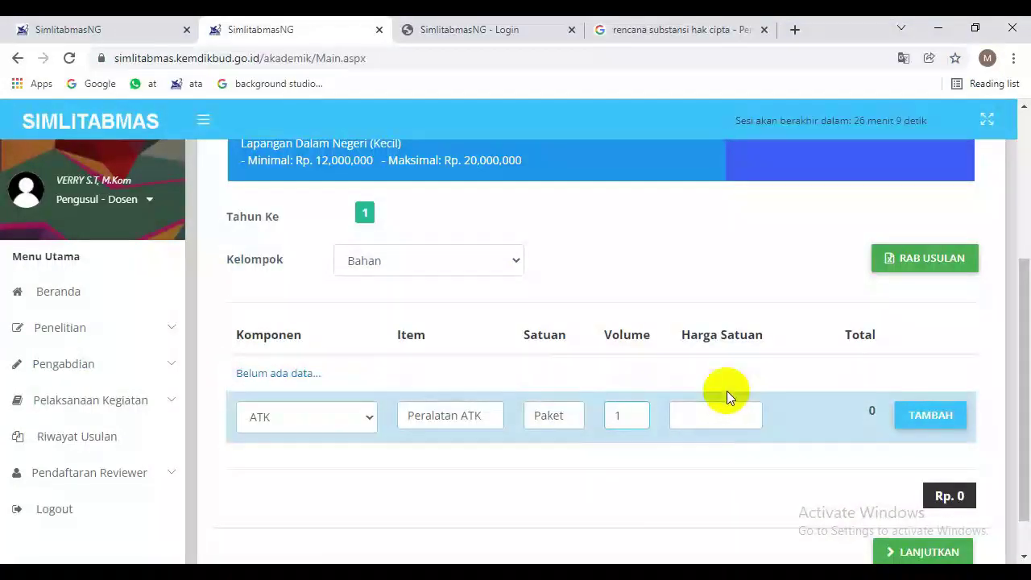
pyautogui.click(708, 409)
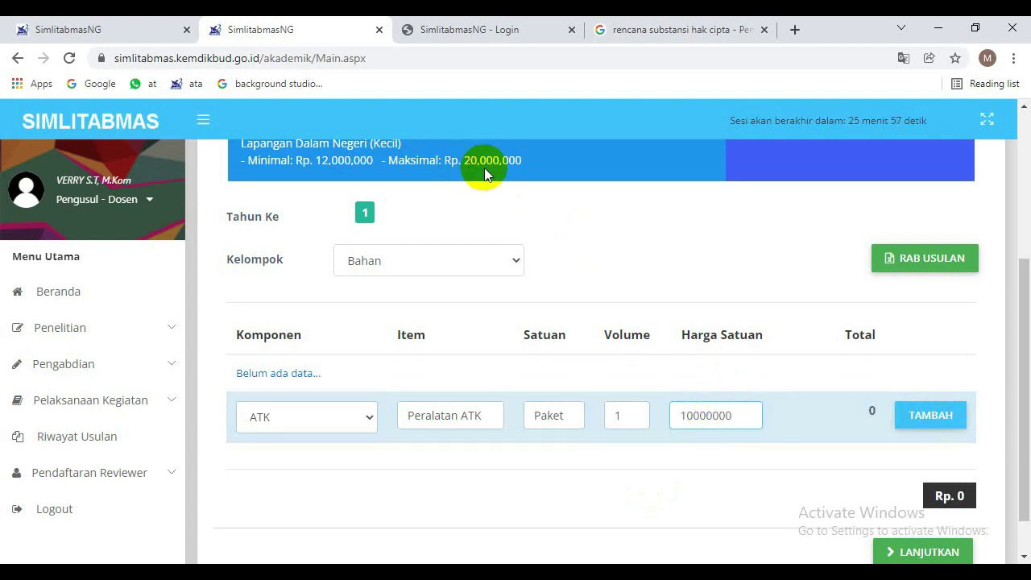
pyautogui.click(927, 421)
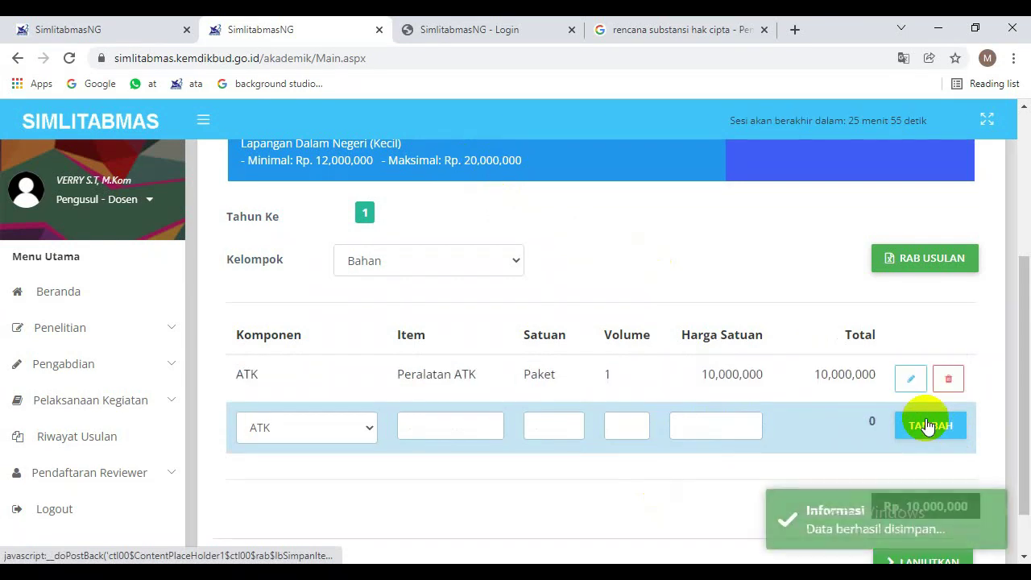
# Add a Pengumpulan Data row: FGD persiapan penelitian, Konsumsi, 4 Paket at 2,000,000.
pyautogui.moveTo(1021, 287); pyautogui.dragTo(1019, 354)
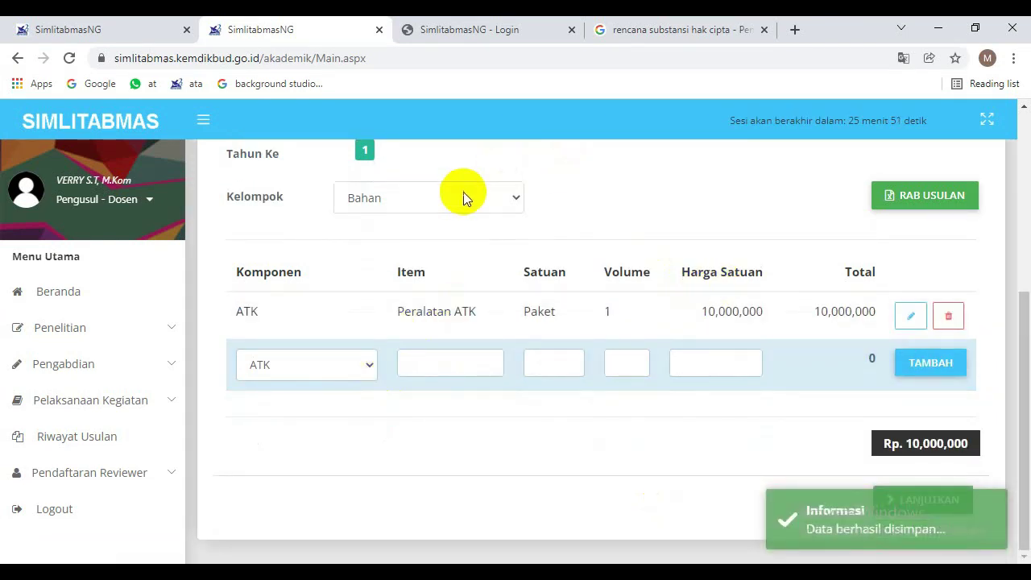
pyautogui.click(463, 196)
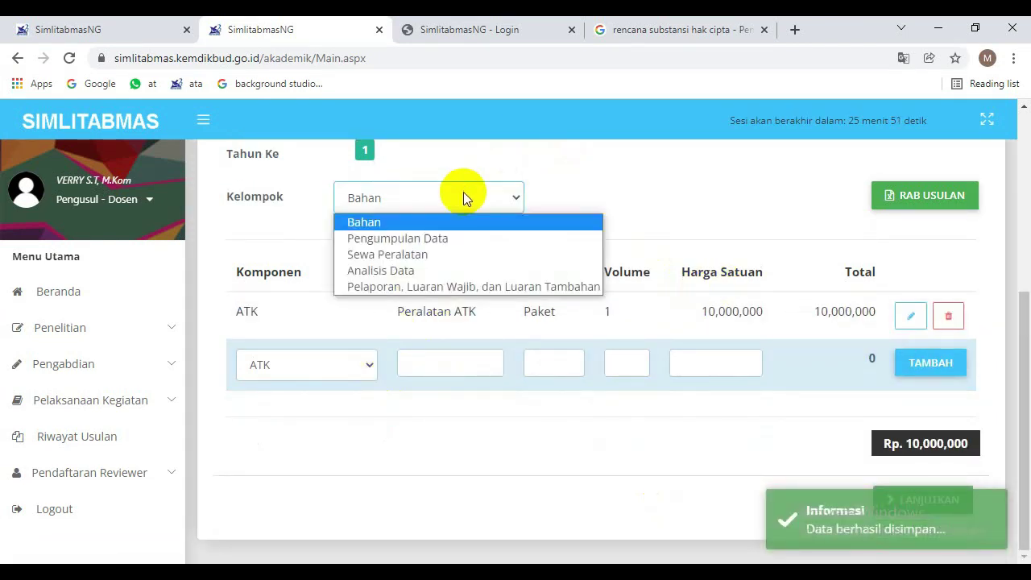
pyautogui.click(441, 239)
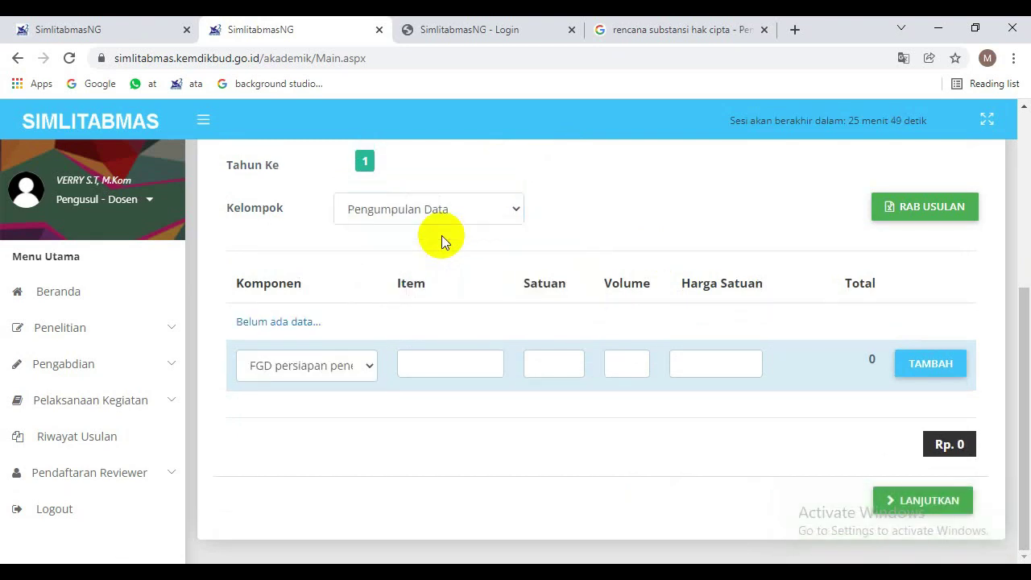
pyautogui.click(334, 368)
pyautogui.click(335, 368)
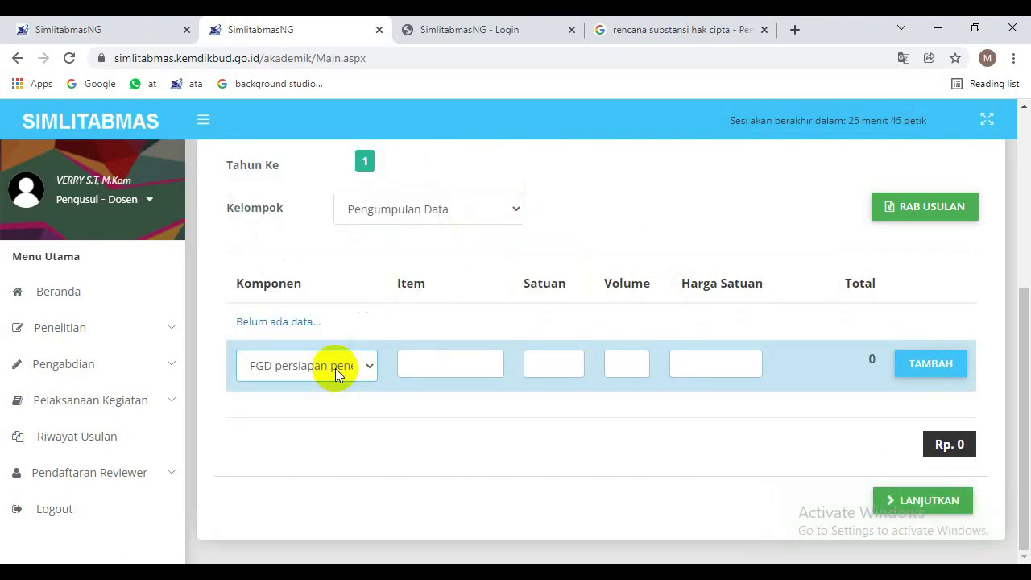
pyautogui.click(460, 370)
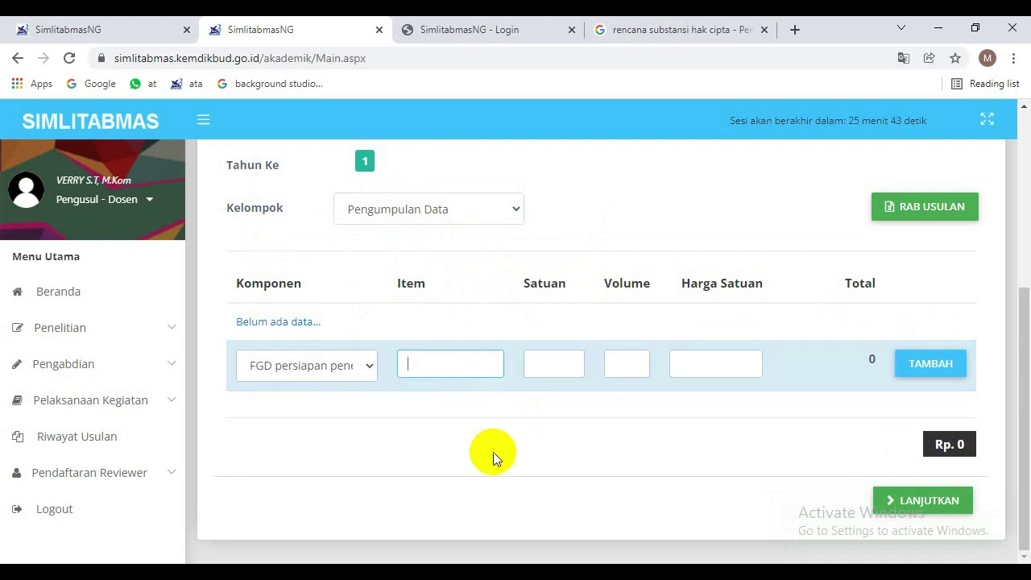
pyautogui.write('Konsumsi')
pyautogui.click(554, 368)
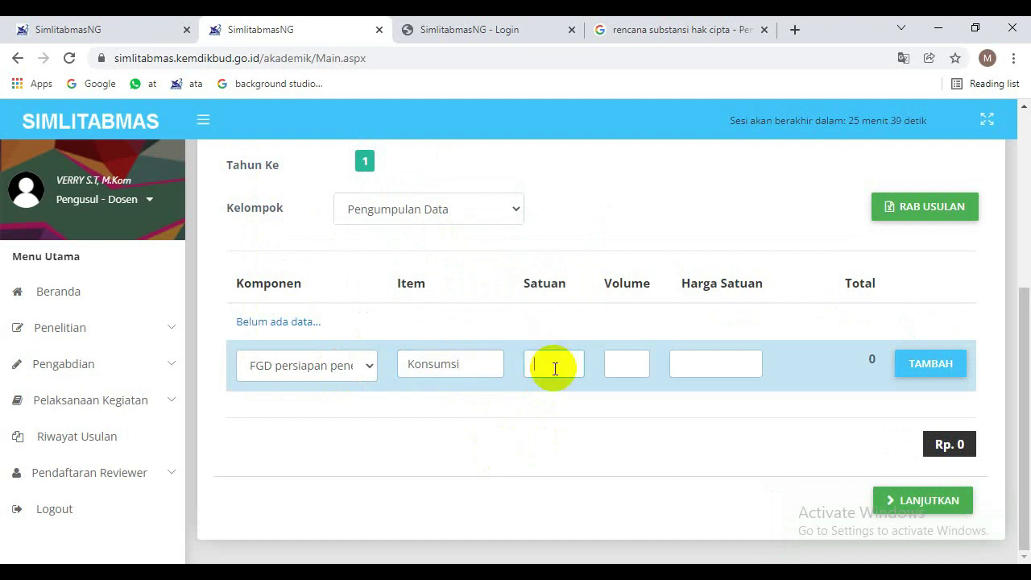
pyautogui.write('Paket')
pyautogui.click(636, 359)
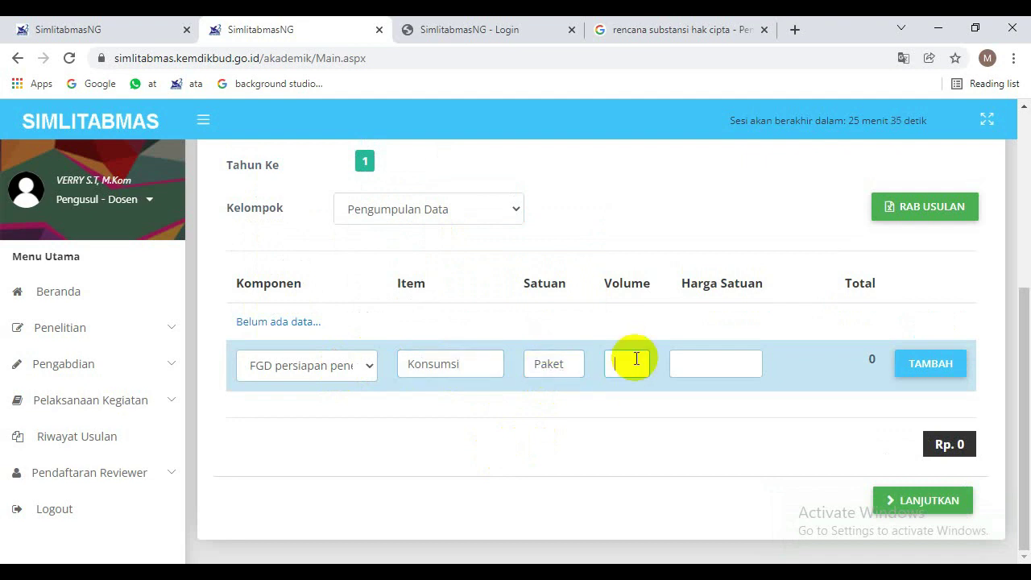
pyautogui.click(730, 364)
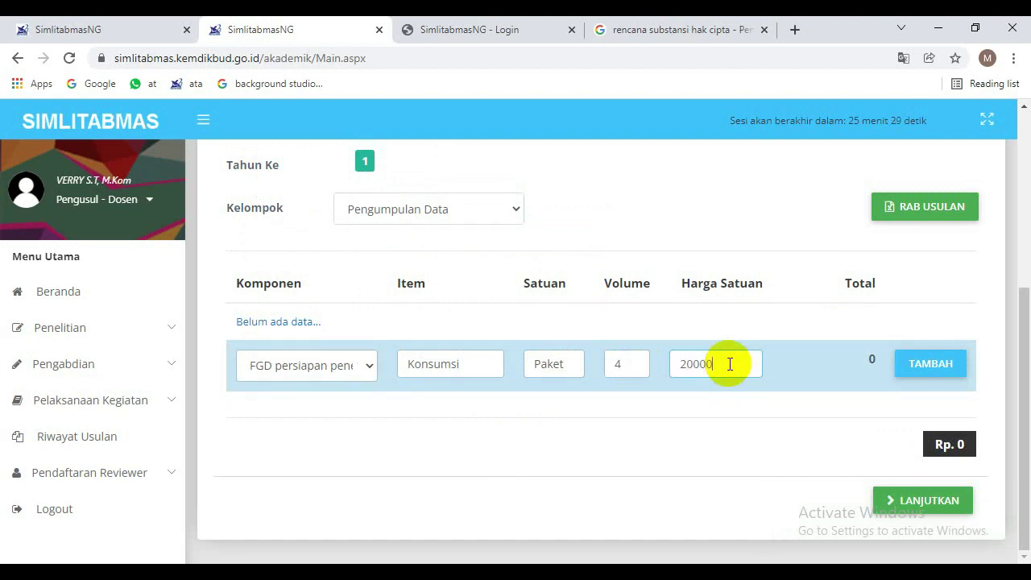
pyautogui.click(929, 363)
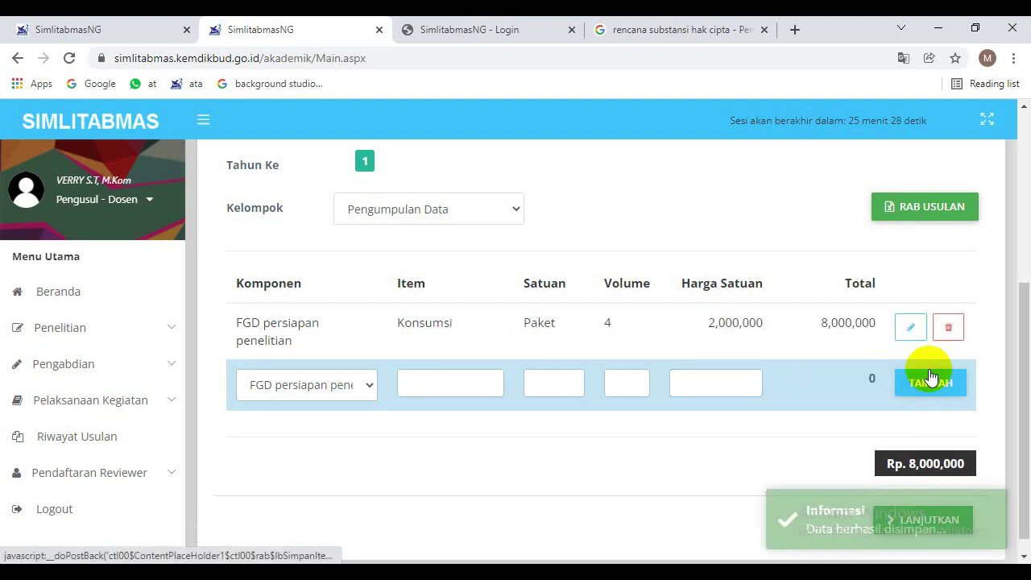
pyautogui.scroll(2, 1010, 343)
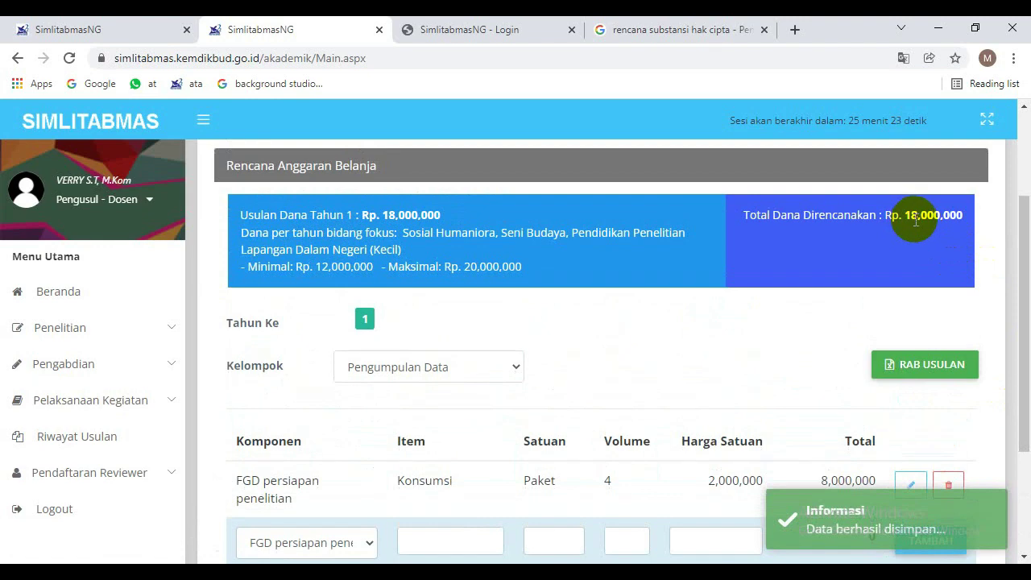
pyautogui.moveTo(1026, 263); pyautogui.dragTo(1028, 362)
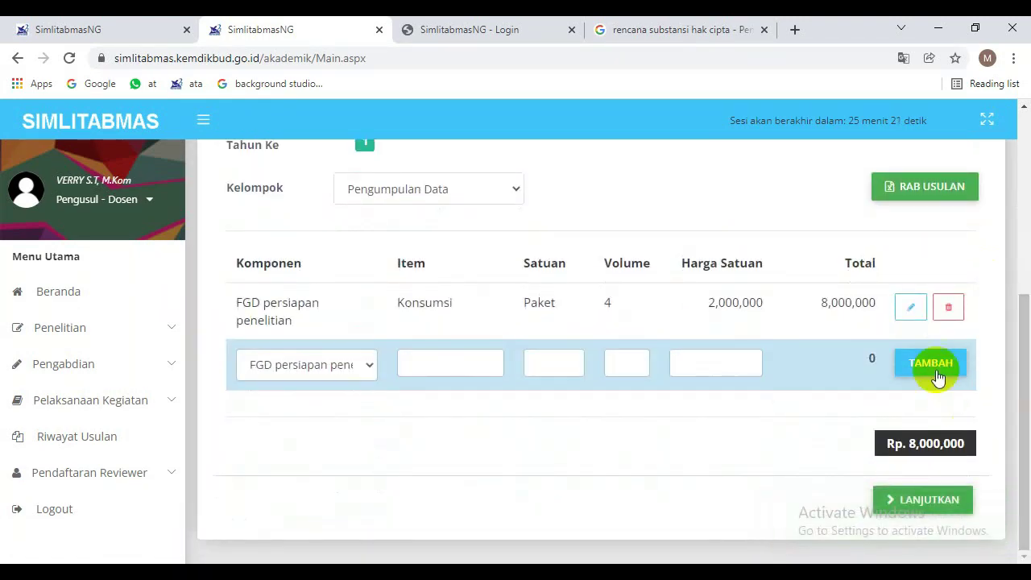
pyautogui.click(421, 186)
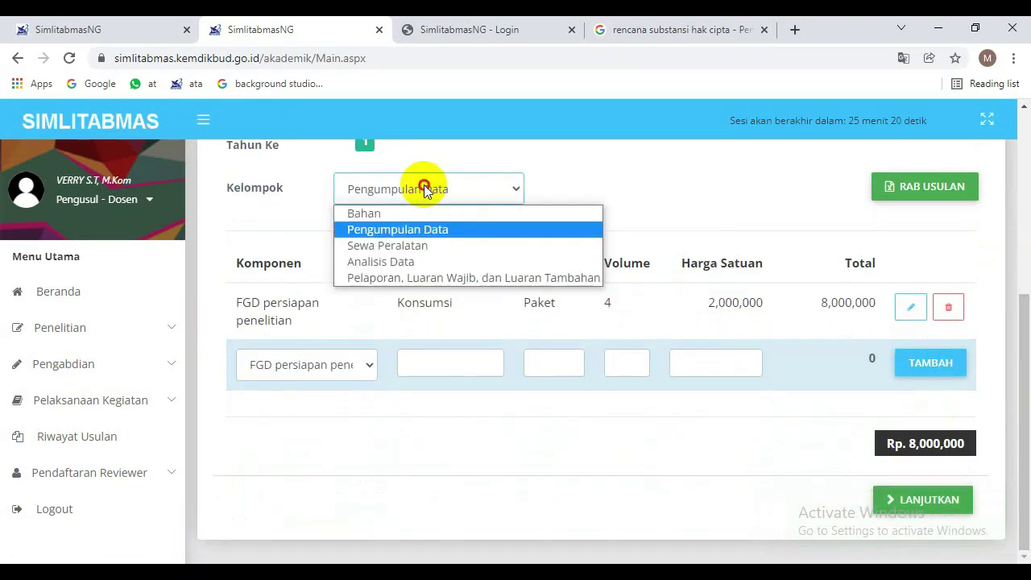
# Under Analisis Data, keep the HR Sekretariat/Administrasi Peneliti component and name the item Kesekretariatan.
pyautogui.click(430, 269)
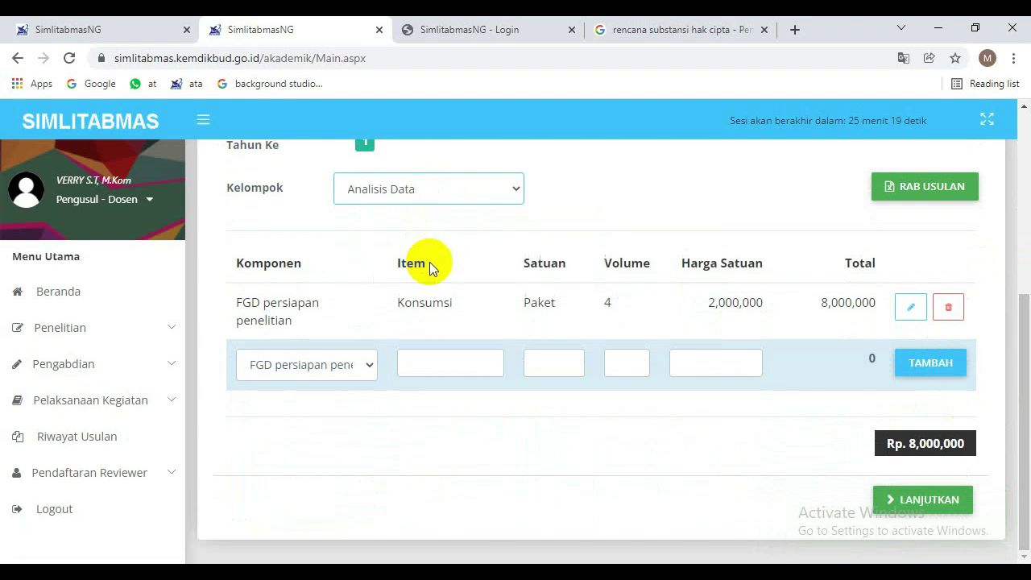
pyautogui.click(344, 365)
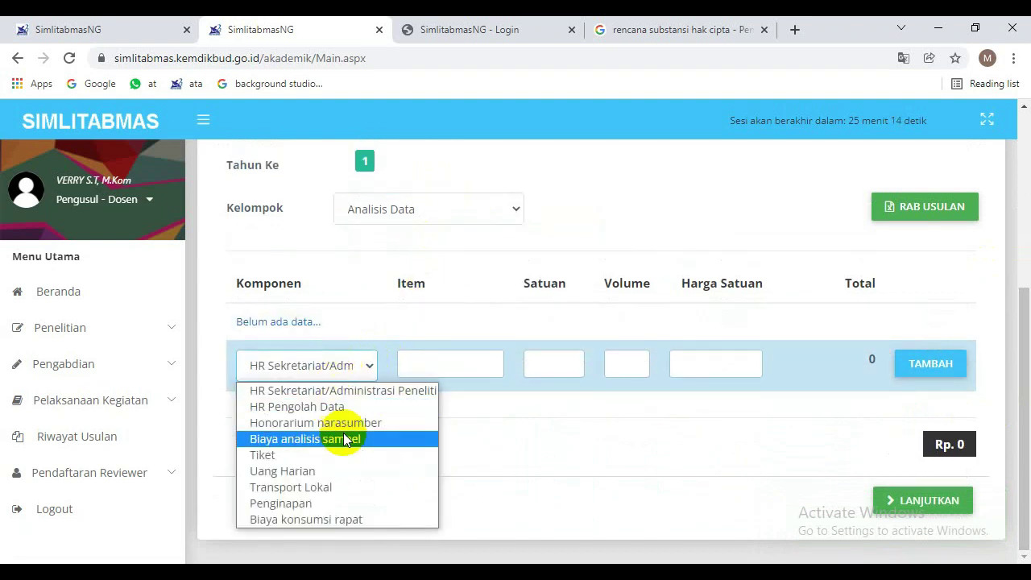
pyautogui.click(365, 393)
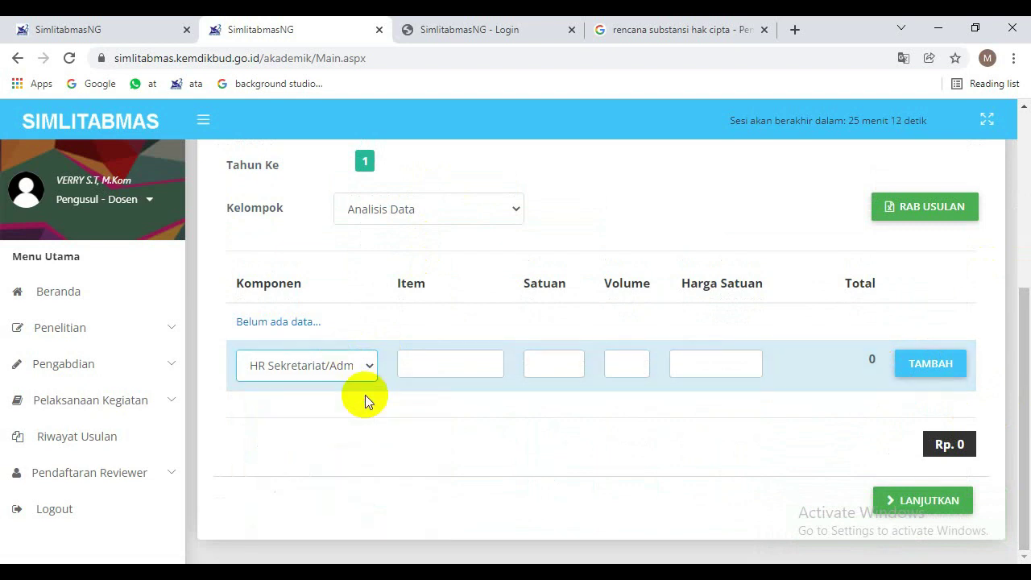
pyautogui.click(460, 365)
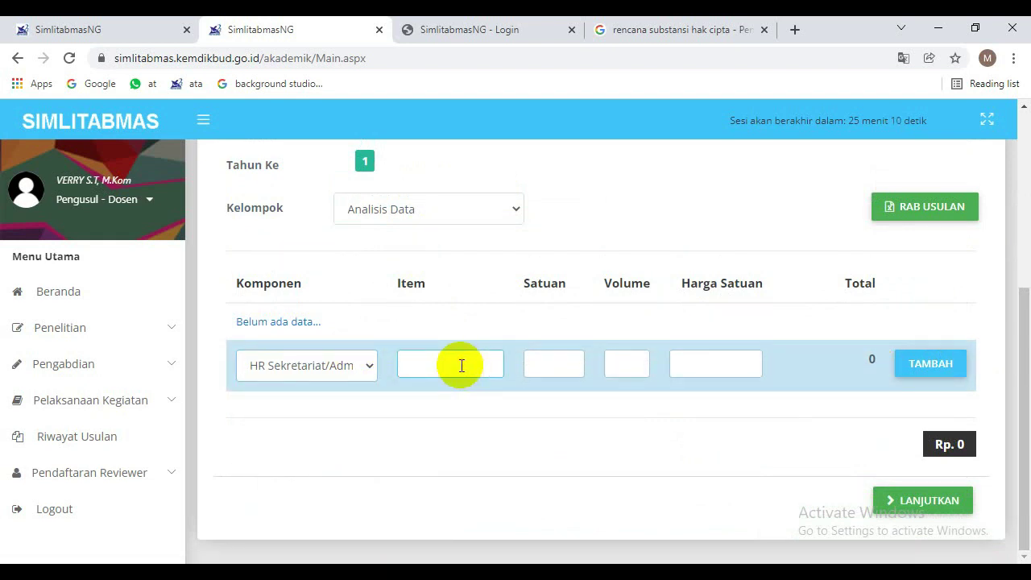
pyautogui.write('Kese')
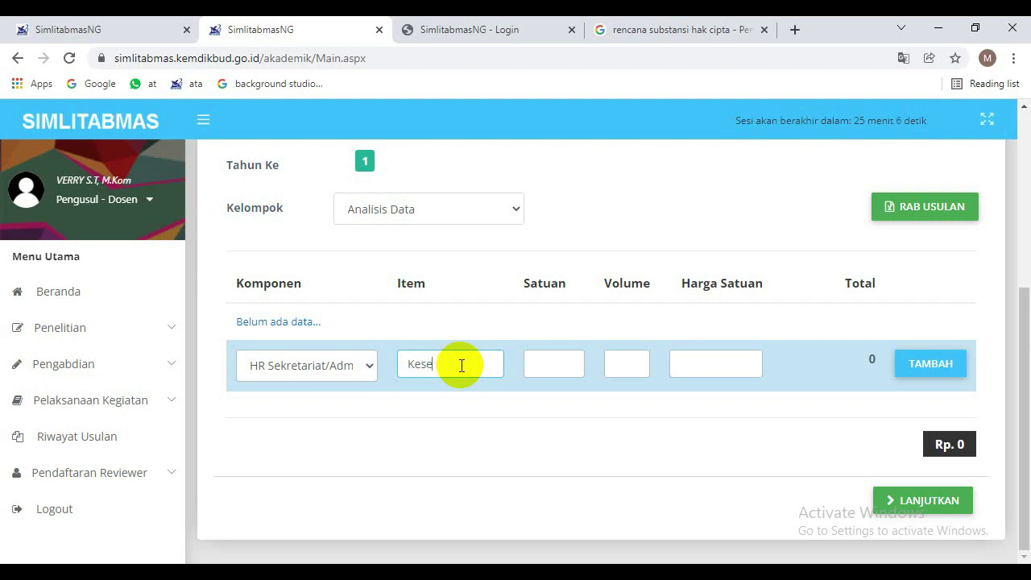
pyautogui.write('tretariatan')
# Save the row as 1 paket at 2,000,000 and check the planned total reaches Rp 20,000,000.
pyautogui.click(553, 359)
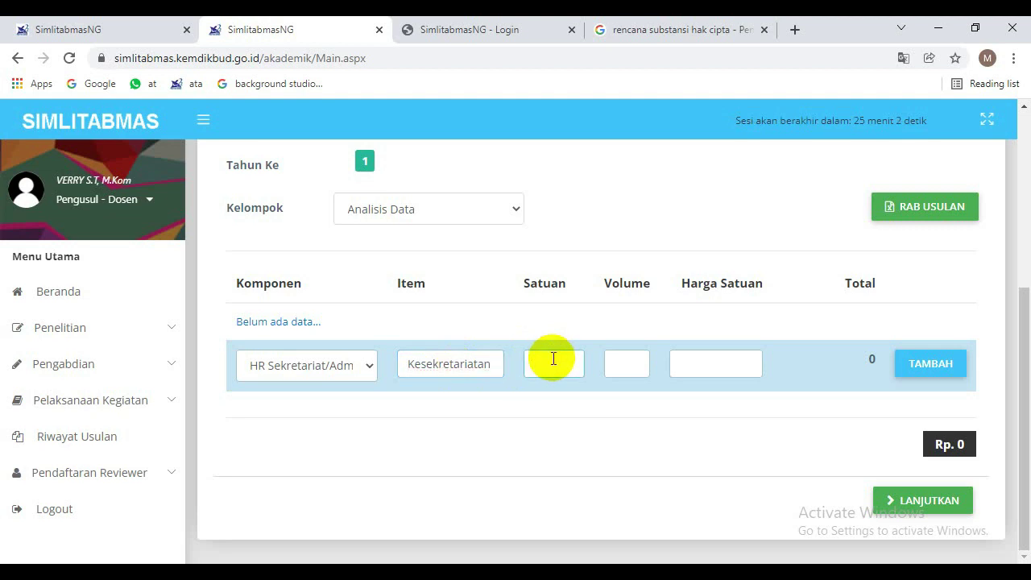
pyautogui.write('paket')
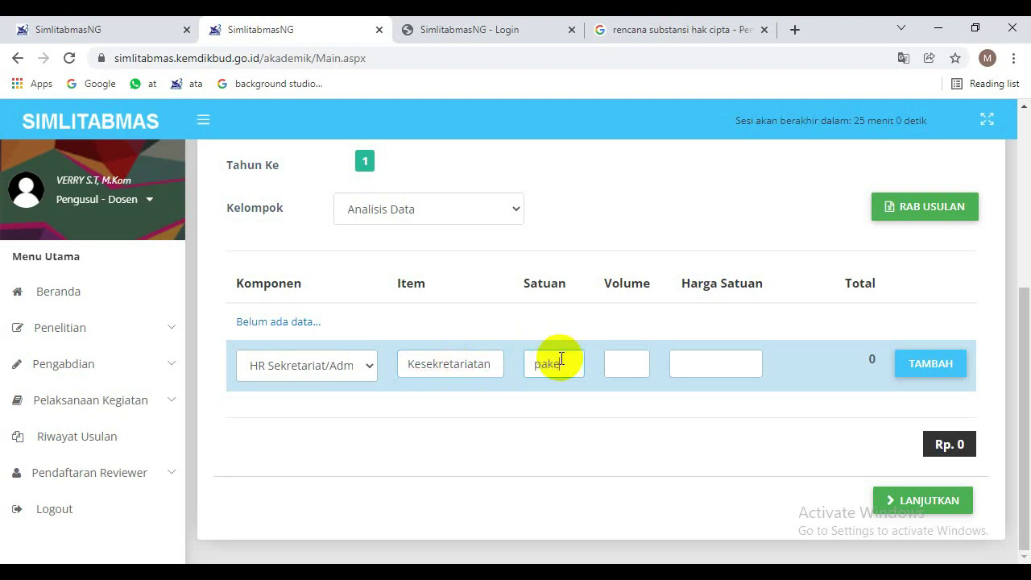
pyautogui.click(625, 361)
pyautogui.write('1')
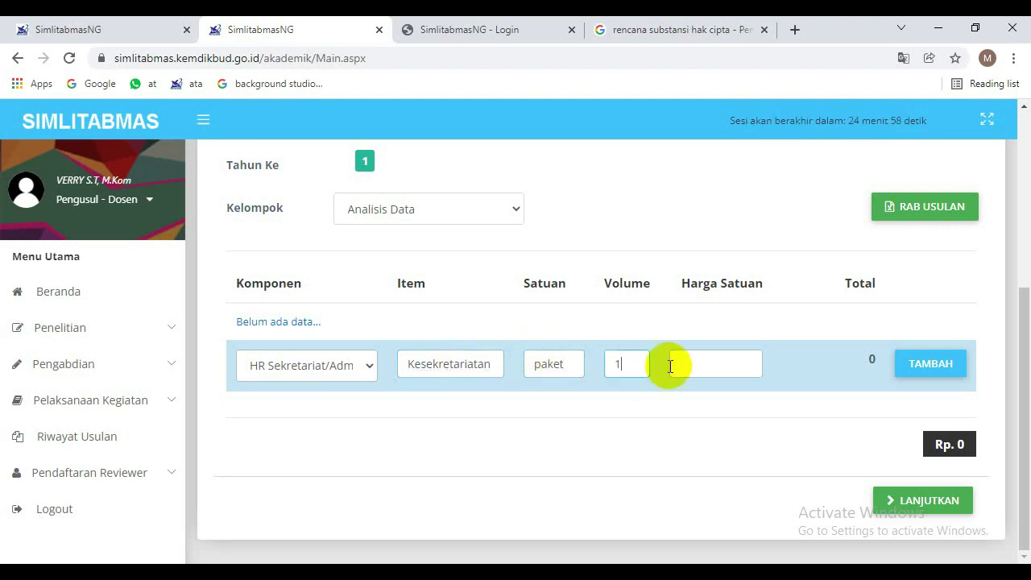
pyautogui.click(717, 368)
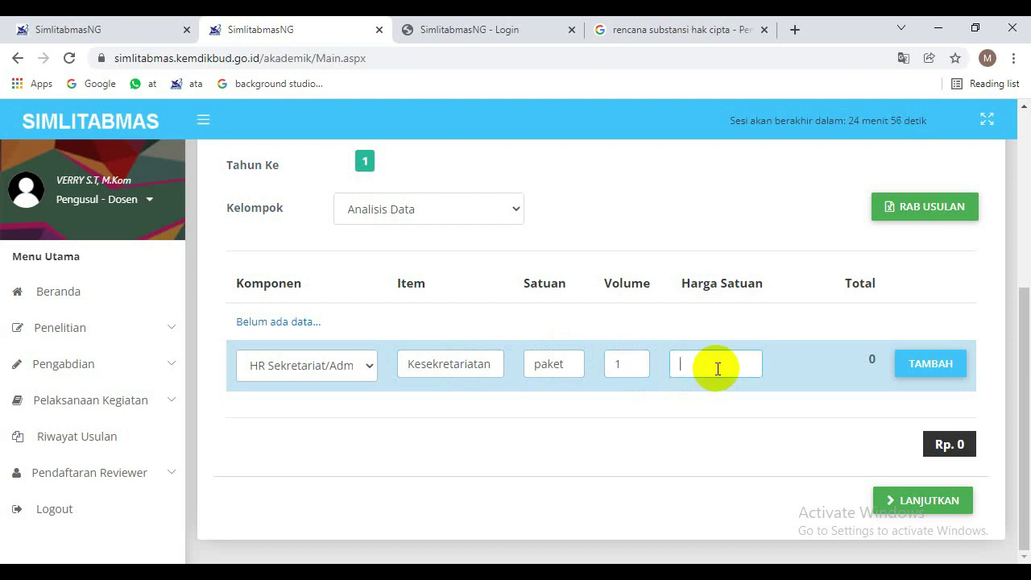
pyautogui.write('2000000')
pyautogui.click(930, 363)
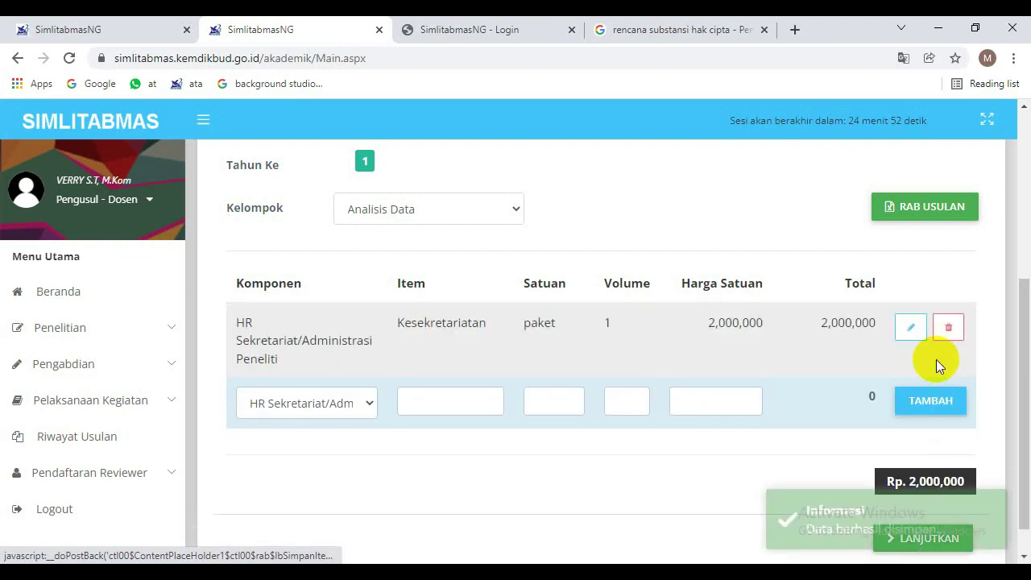
pyautogui.moveTo(1028, 362); pyautogui.dragTo(1028, 235)
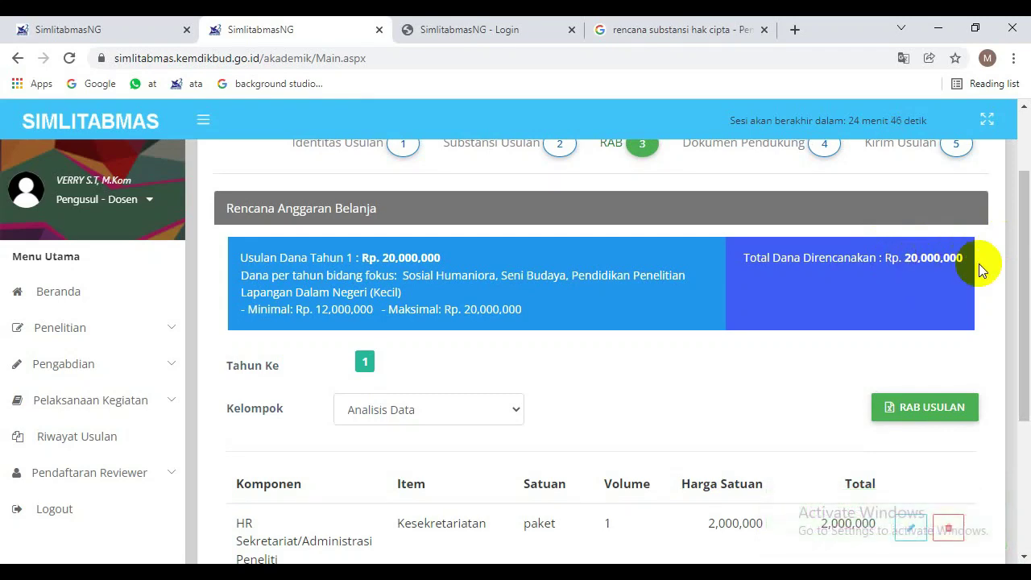
pyautogui.moveTo(1027, 265)
pyautogui.mouseDown()
pyautogui.moveTo(1029, 378)
pyautogui.moveTo(1028, 251)
pyautogui.mouseUp()
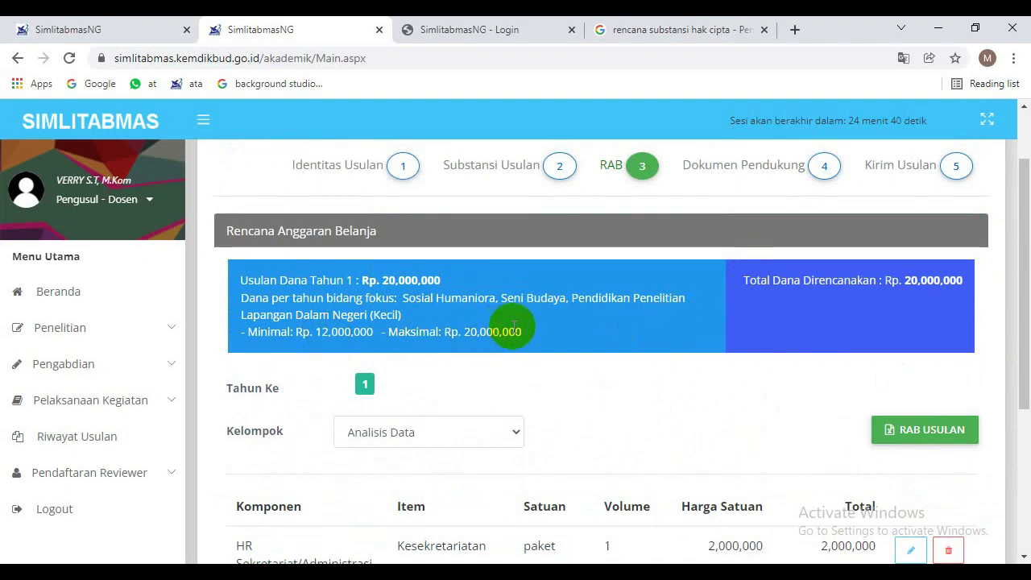
pyautogui.moveTo(1026, 317); pyautogui.dragTo(1024, 455)
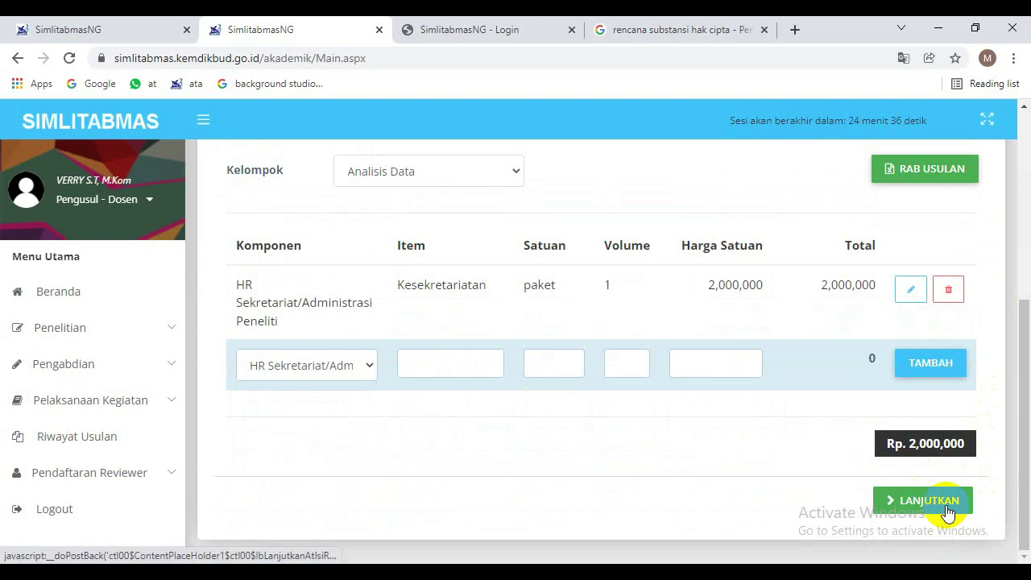
# Continue from the budget to the Dokumen Pendukung step.
pyautogui.click(948, 508)
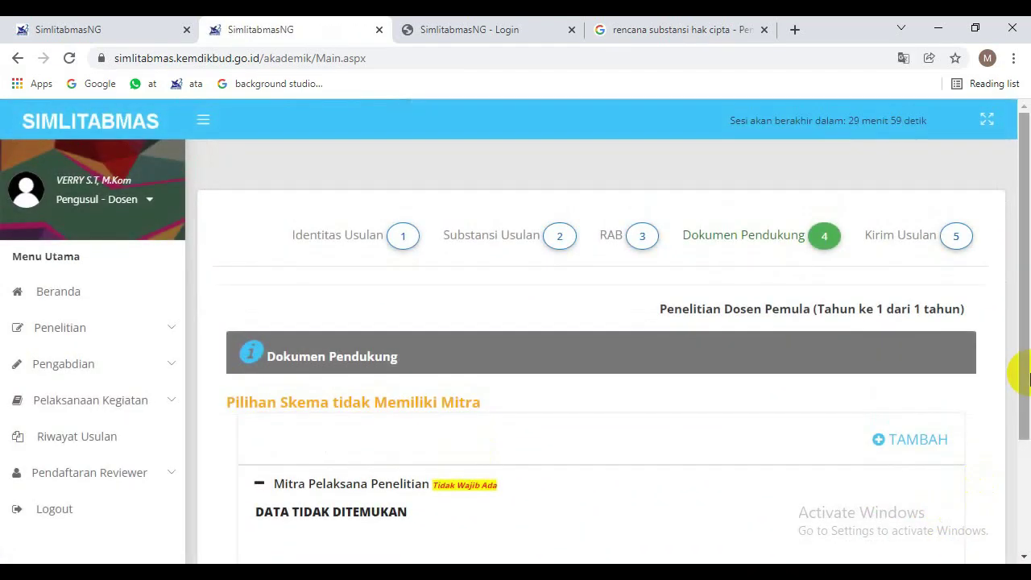
pyautogui.moveTo(1019, 362)
pyautogui.mouseDown()
pyautogui.moveTo(1028, 461)
pyautogui.moveTo(1014, 449)
pyautogui.moveTo(1020, 350)
pyautogui.mouseUp()
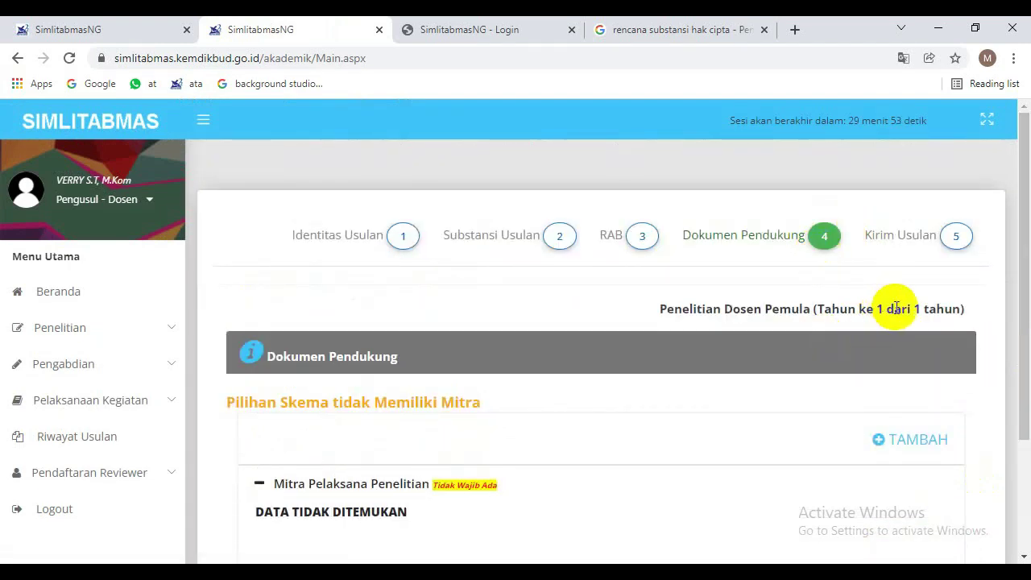
pyautogui.moveTo(1022, 282); pyautogui.dragTo(1021, 385)
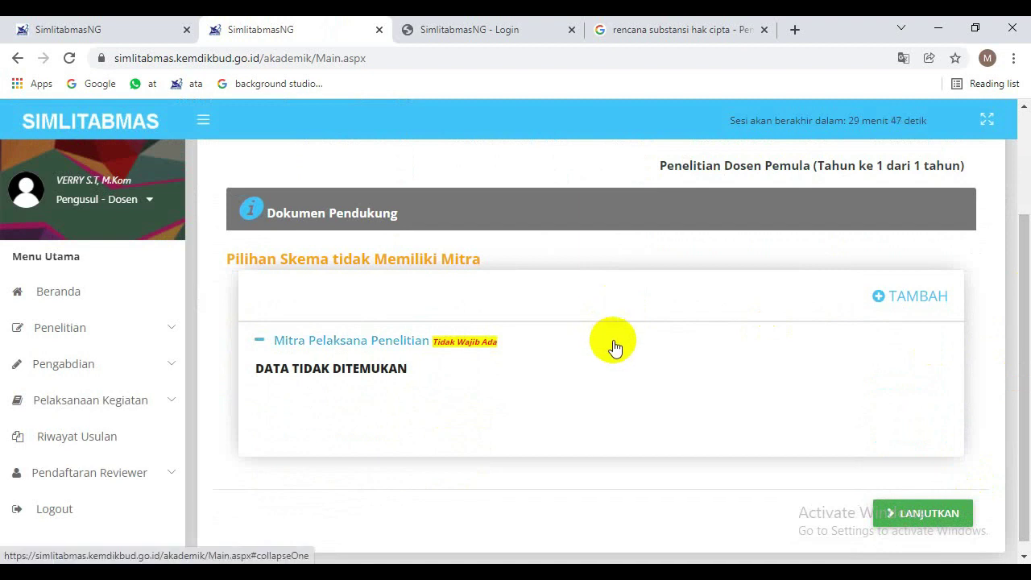
# Cancel the research partner form without adding a Mitra, then proceed to Kirim Usulan.
pyautogui.click(881, 298)
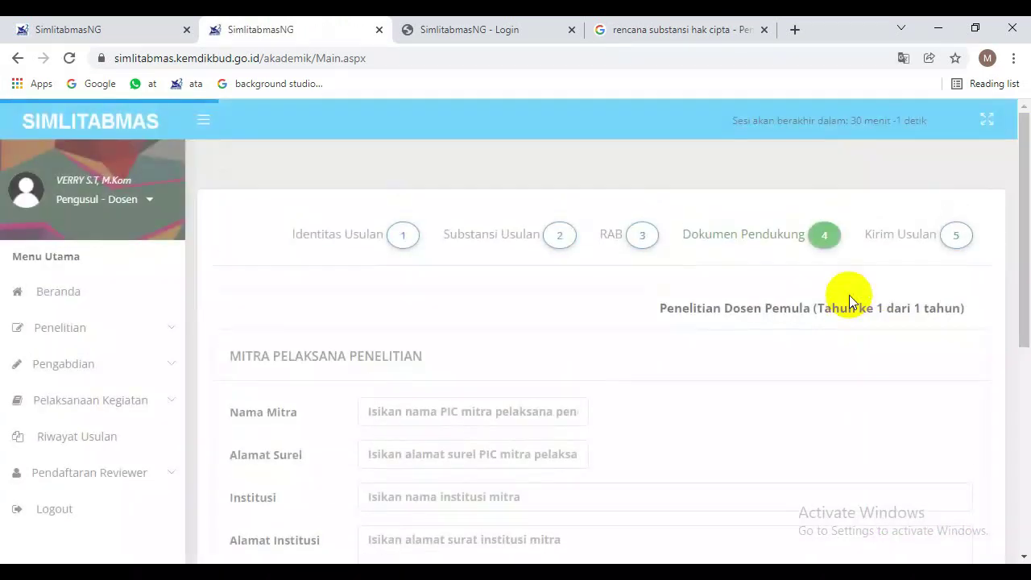
pyautogui.scroll(-2, 1019, 326)
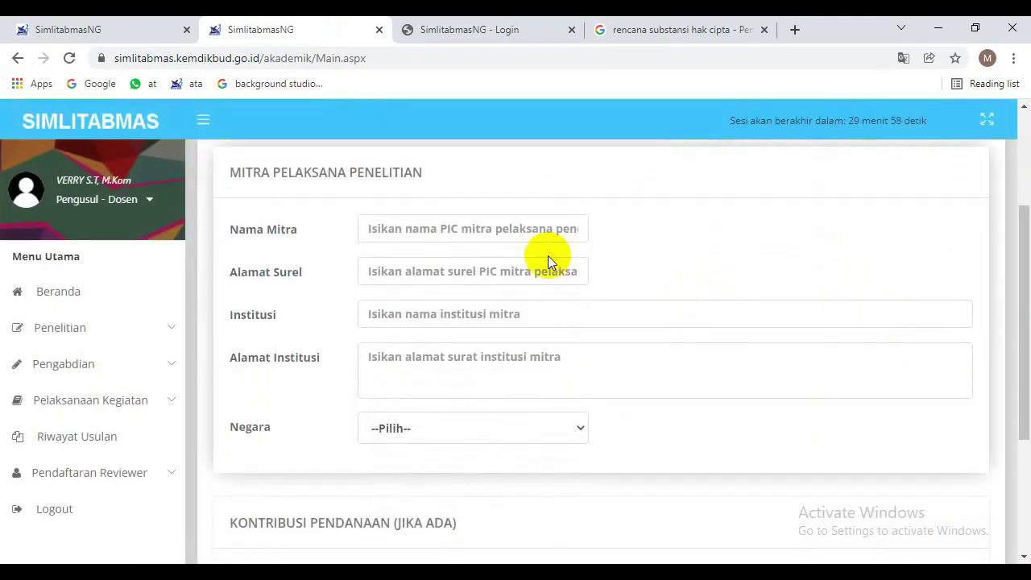
pyautogui.click(530, 315)
pyautogui.click(539, 366)
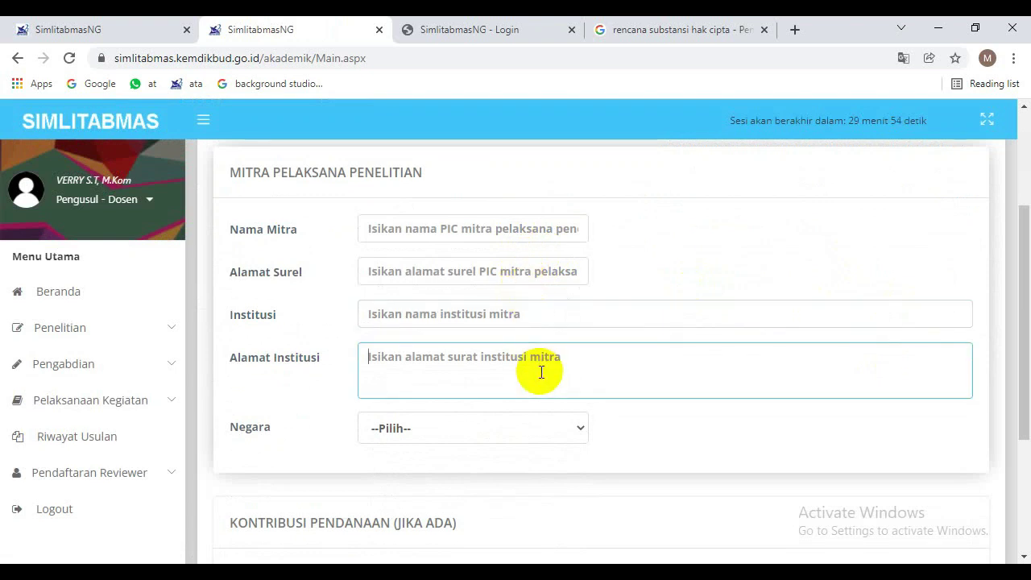
pyautogui.click(561, 439)
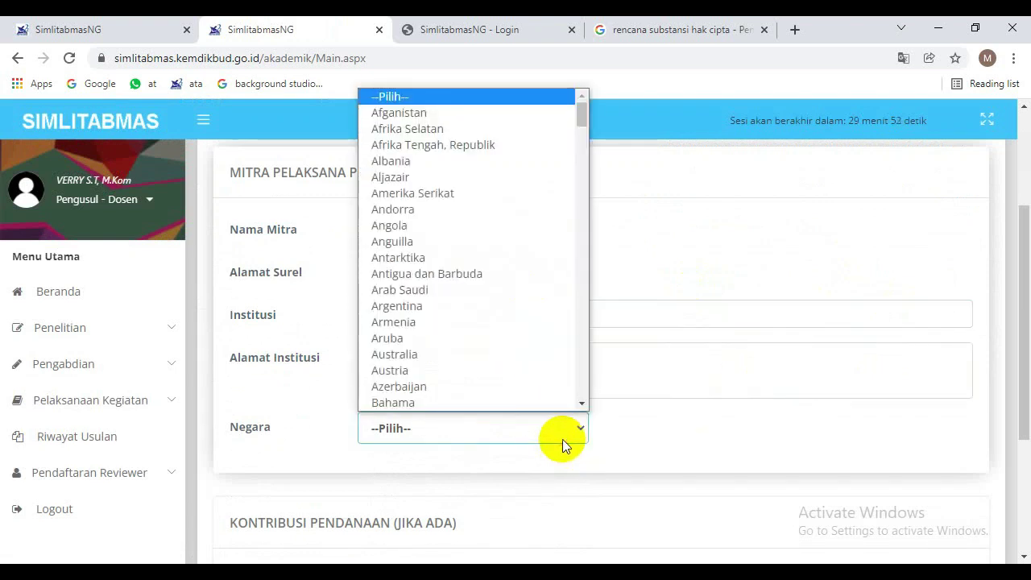
pyautogui.click(867, 363)
pyautogui.moveTo(1020, 357); pyautogui.dragTo(1016, 477)
pyautogui.click(958, 466)
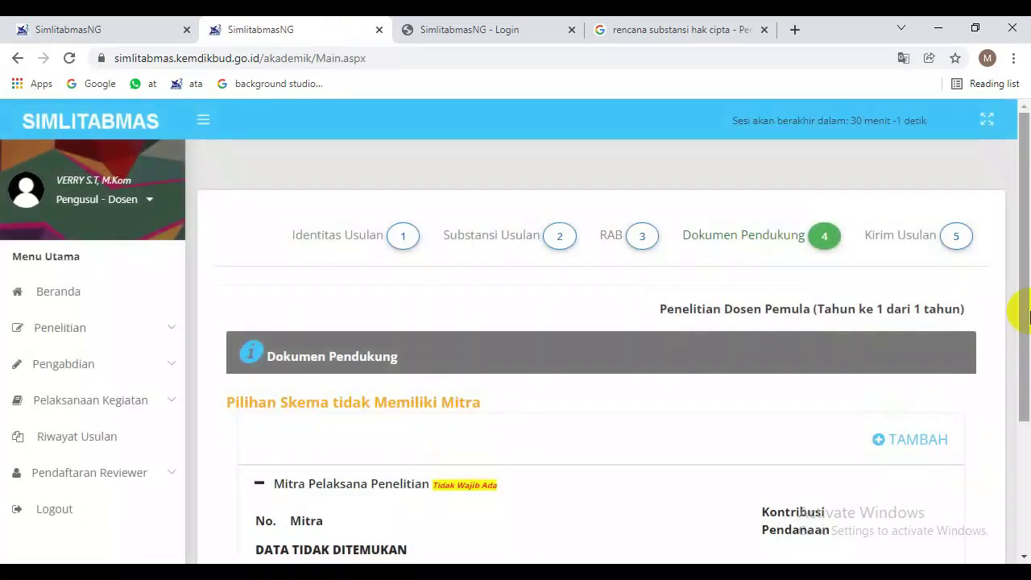
pyautogui.moveTo(1015, 311); pyautogui.dragTo(1021, 428)
pyautogui.click(918, 504)
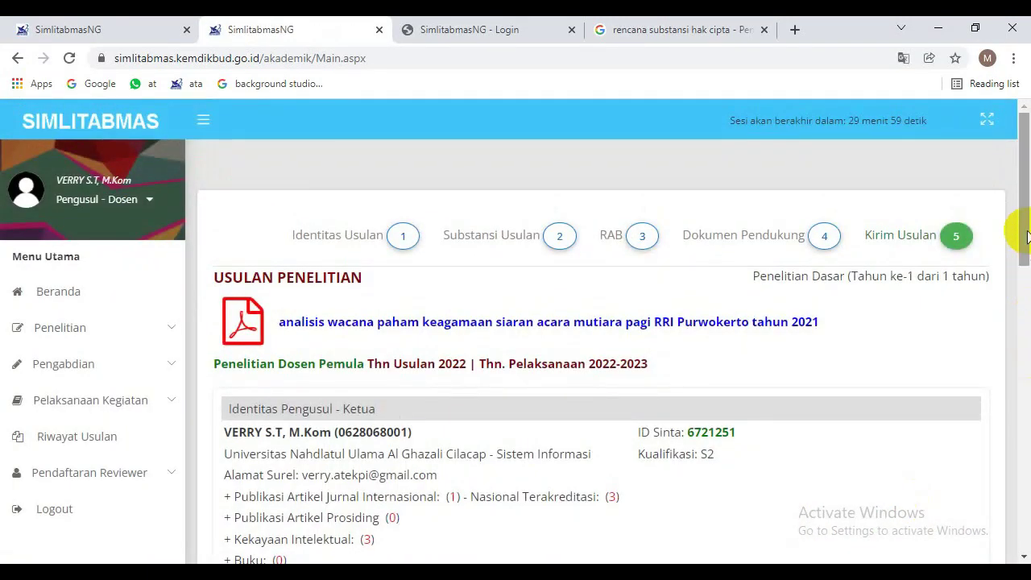
pyautogui.moveTo(1025, 235); pyautogui.dragTo(1015, 490)
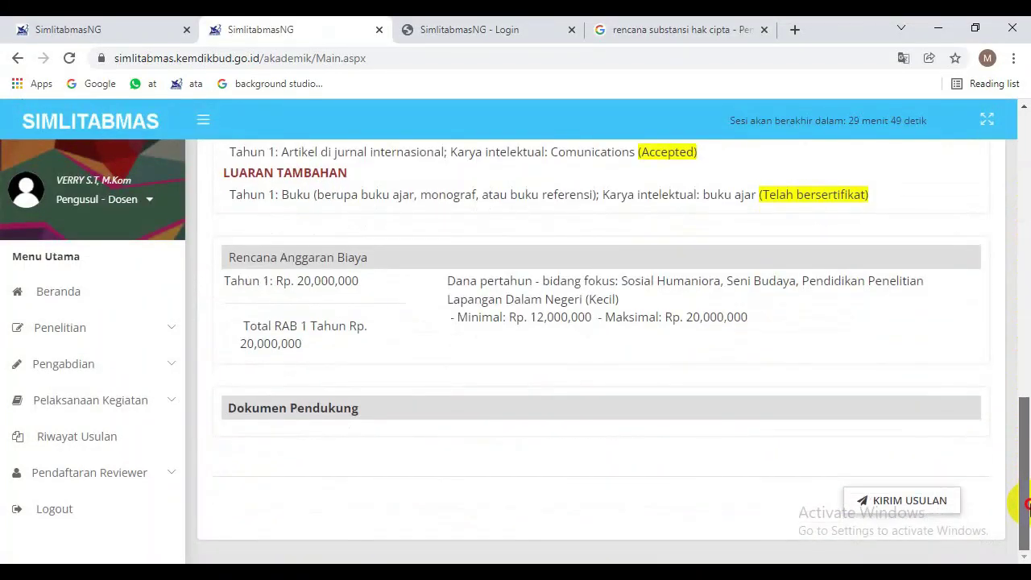
pyautogui.moveTo(1027, 475); pyautogui.dragTo(1013, 348)
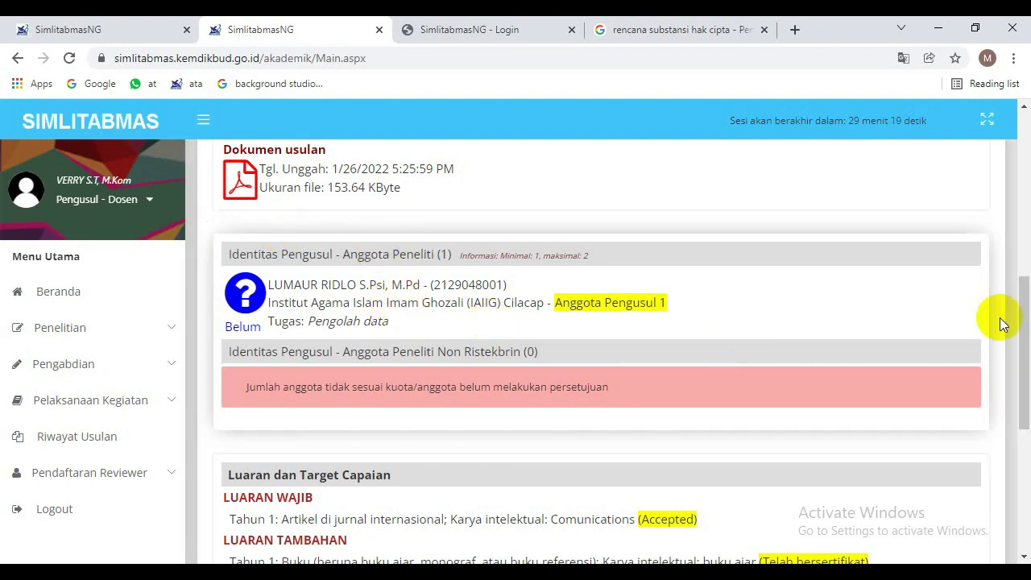
pyautogui.moveTo(1020, 322); pyautogui.dragTo(1012, 357)
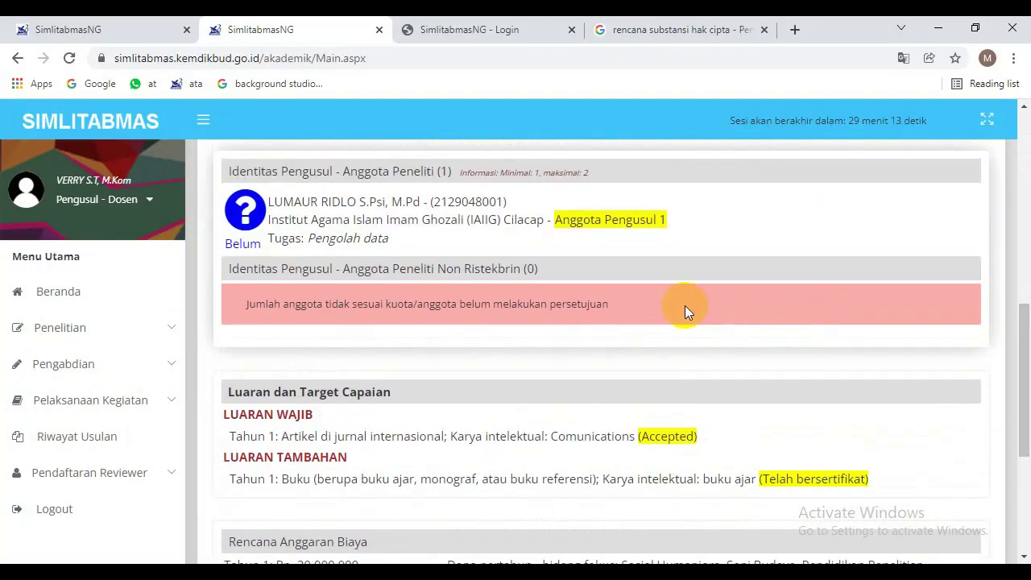
# As the team member, approve the pending proposal membership request with DISETUJUI and YA, SETUJU.
pyautogui.click(501, 27)
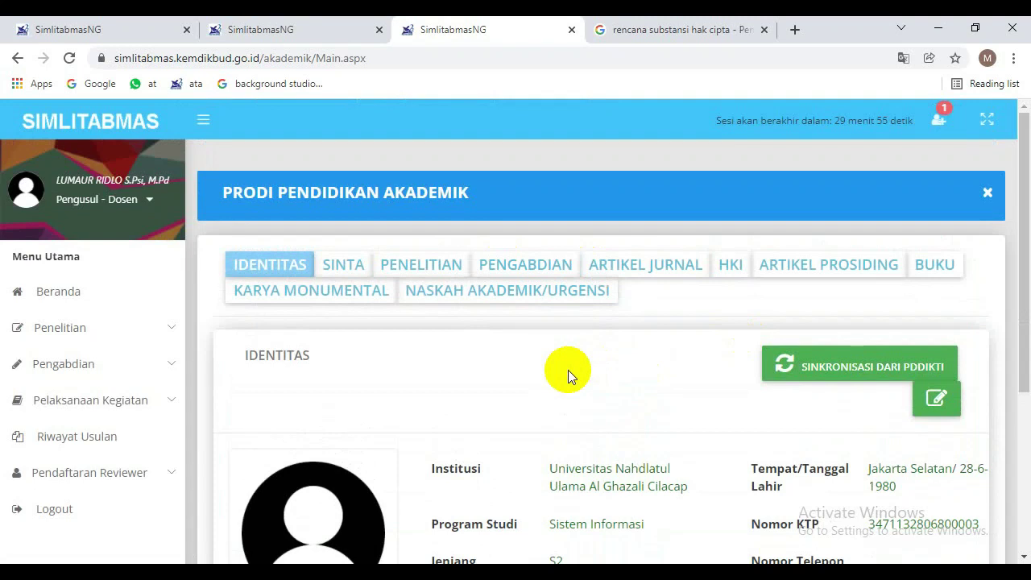
pyautogui.click(149, 201)
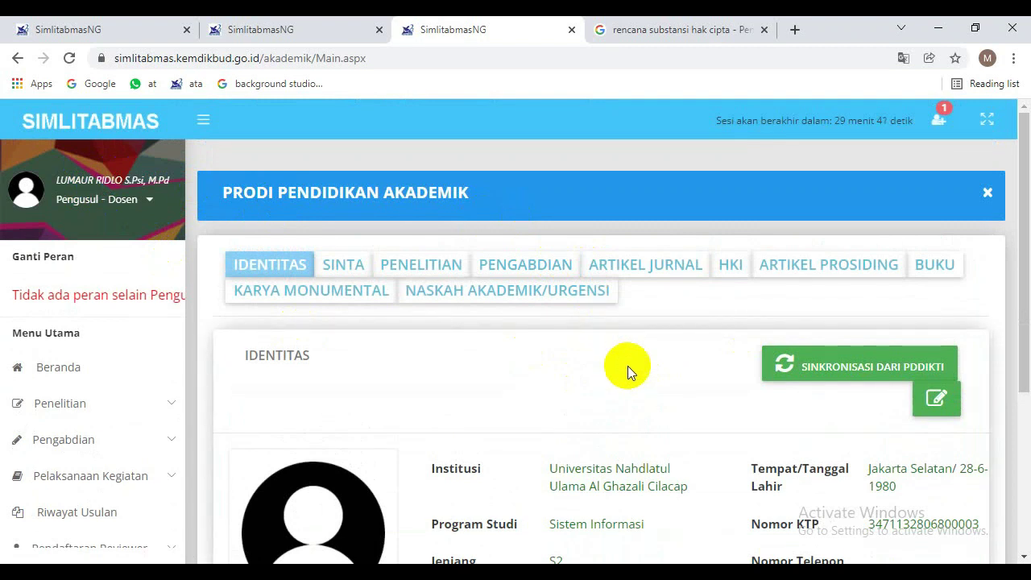
pyautogui.click(944, 120)
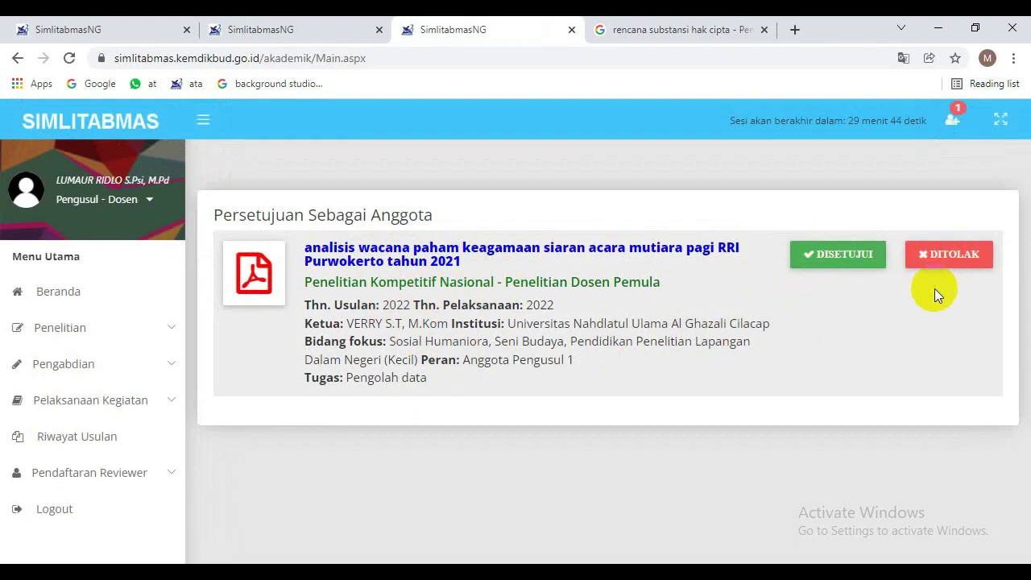
pyautogui.click(843, 256)
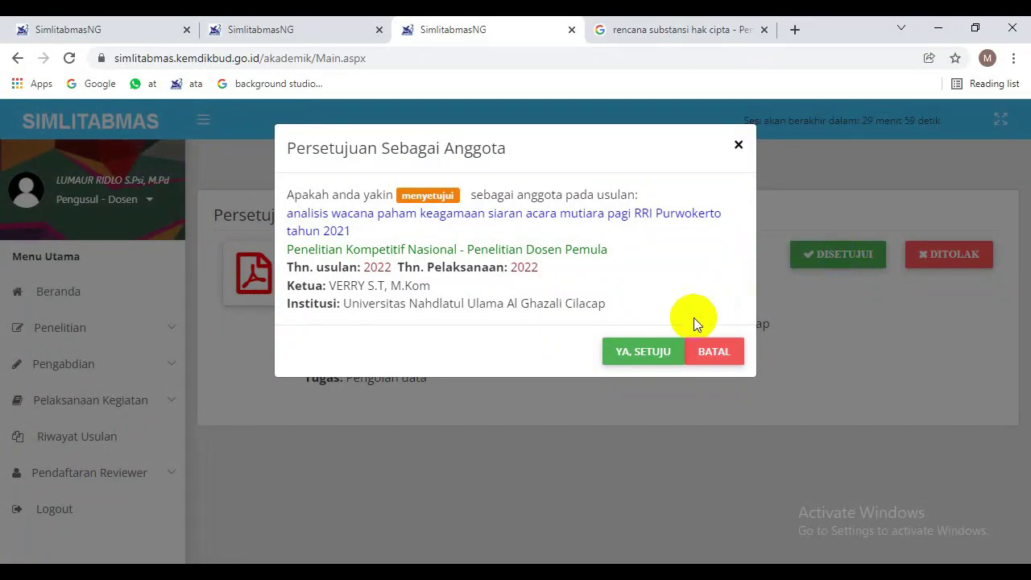
pyautogui.click(651, 349)
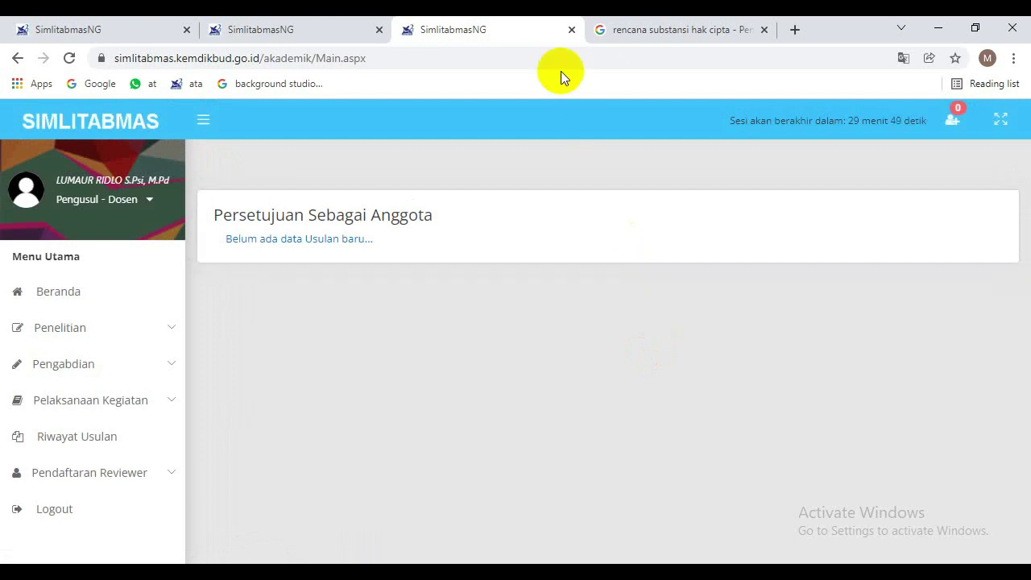
# Close the member's tab and confirm the Kirim Usulan summary marks the member as Setuju.
pyautogui.click(571, 29)
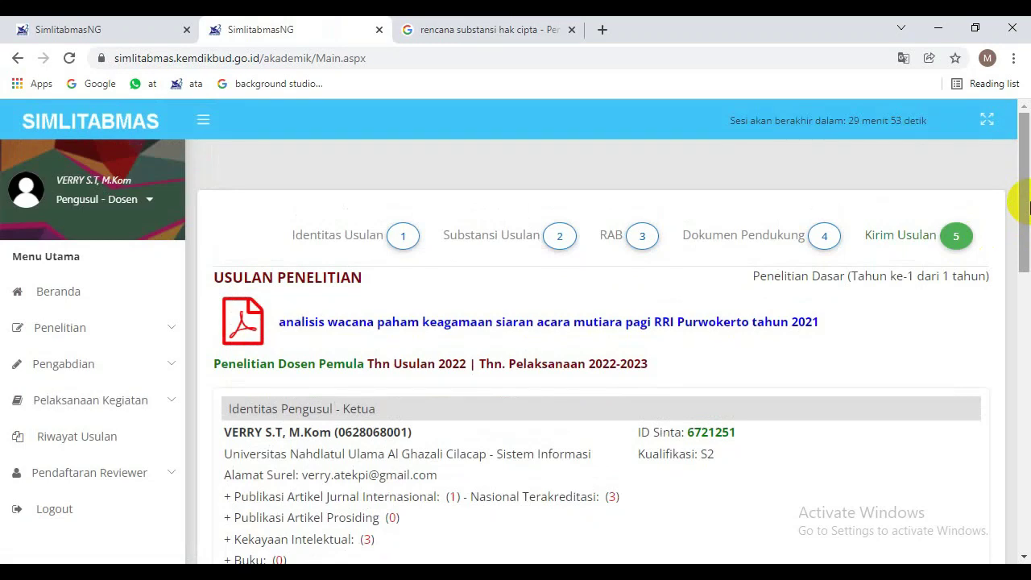
pyautogui.moveTo(1027, 208); pyautogui.dragTo(1027, 379)
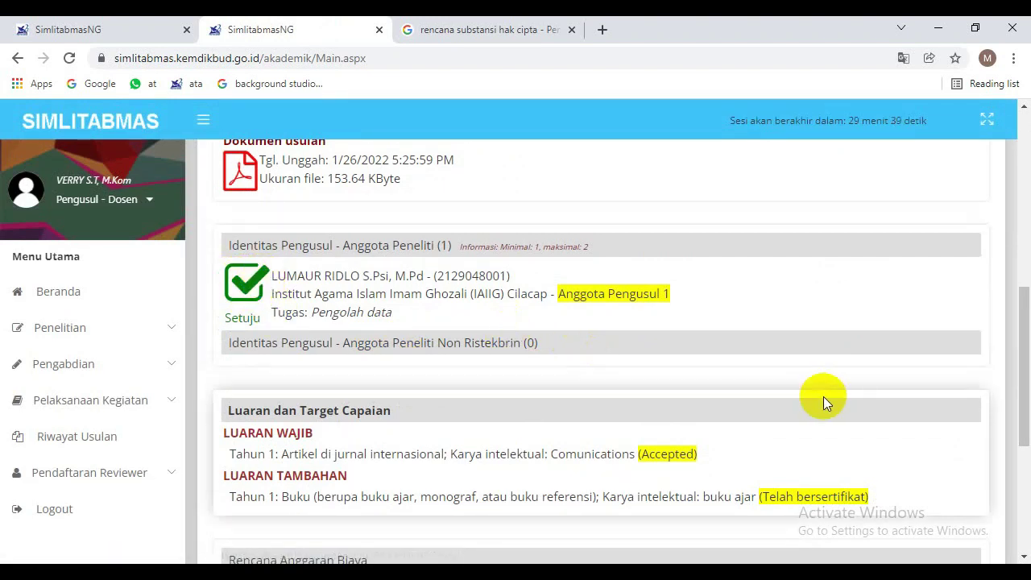
pyautogui.moveTo(1019, 341); pyautogui.dragTo(1017, 452)
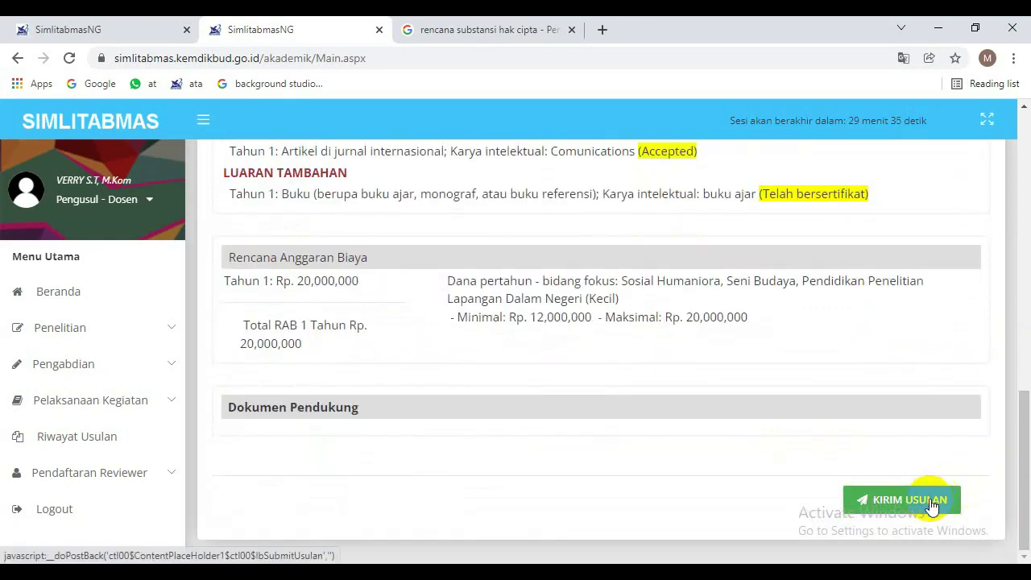